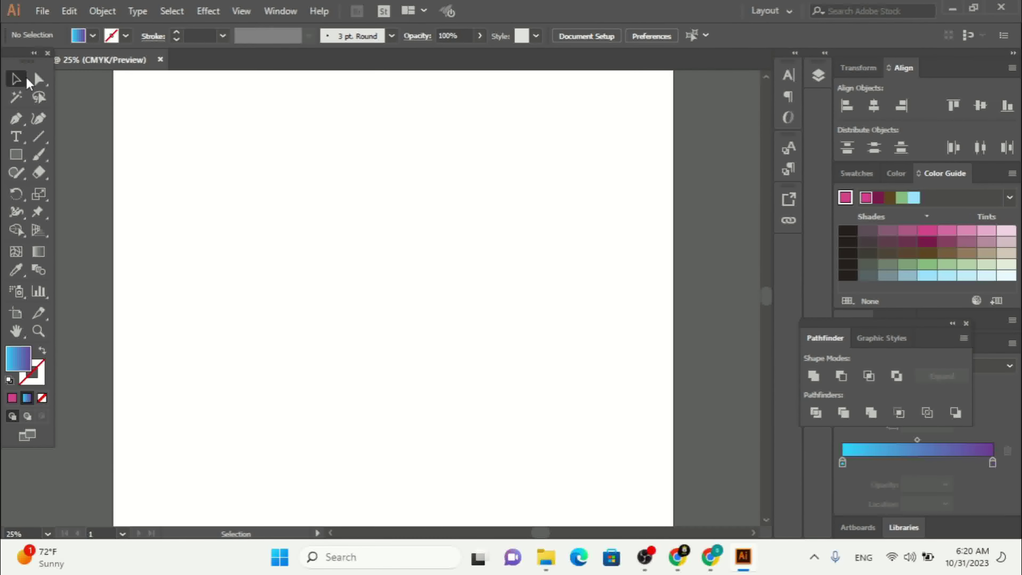
- Draw a 200 px by 200 px square with the Rectangle tool in the upper-left part of the artboard
{"action": "left_click", "coordinate": [18, 160]}
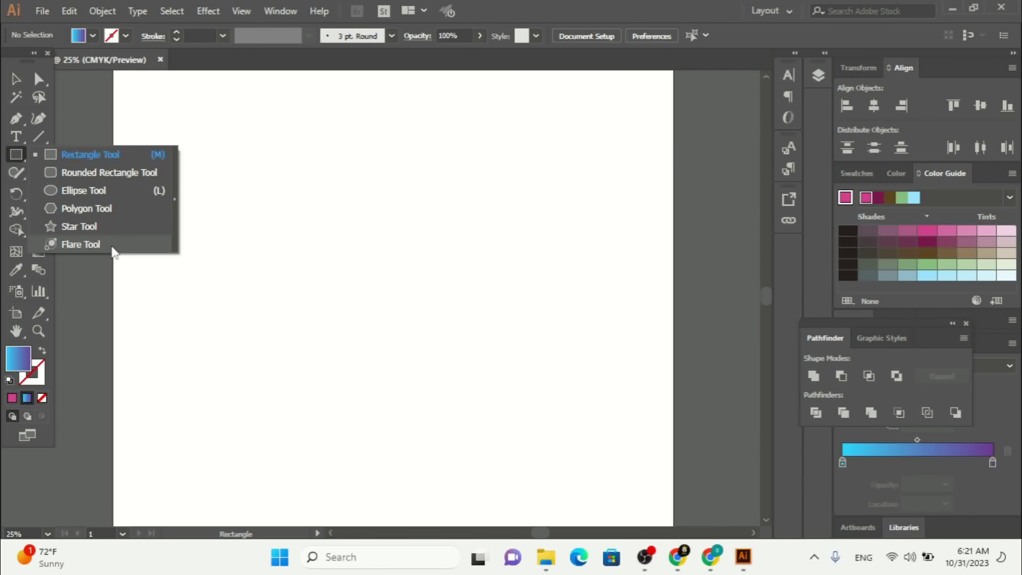
{"action": "left_click", "coordinate": [102, 158]}
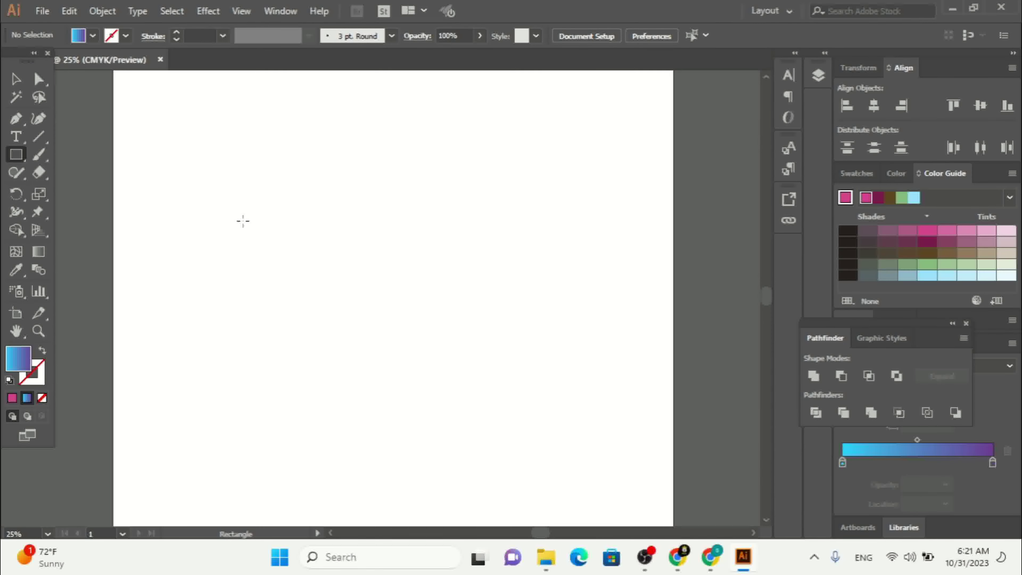
{"action": "left_click", "coordinate": [250, 198]}
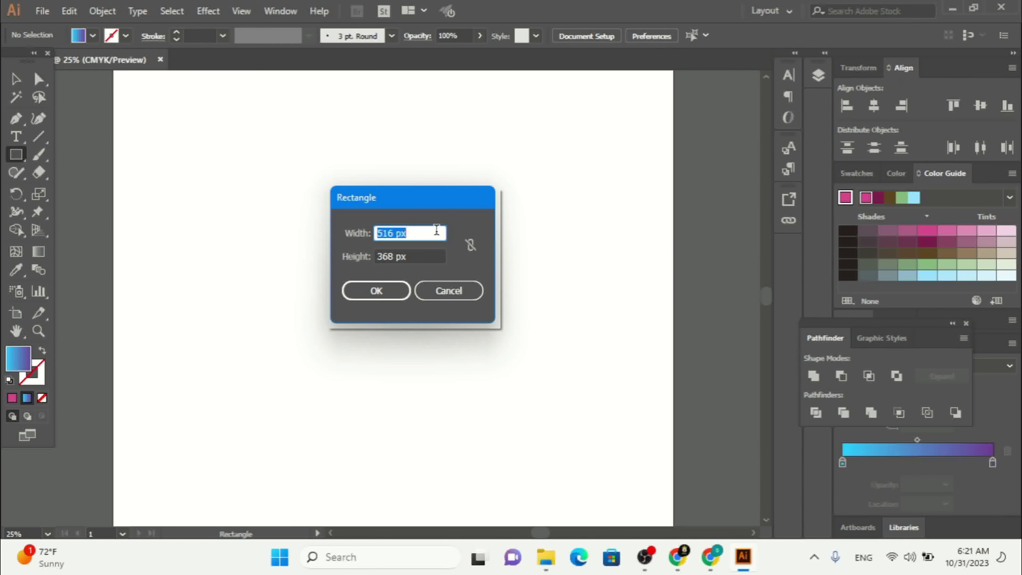
{"action": "left_click_drag", "start_coordinate": [436, 206], "coordinate": [408, 177]}
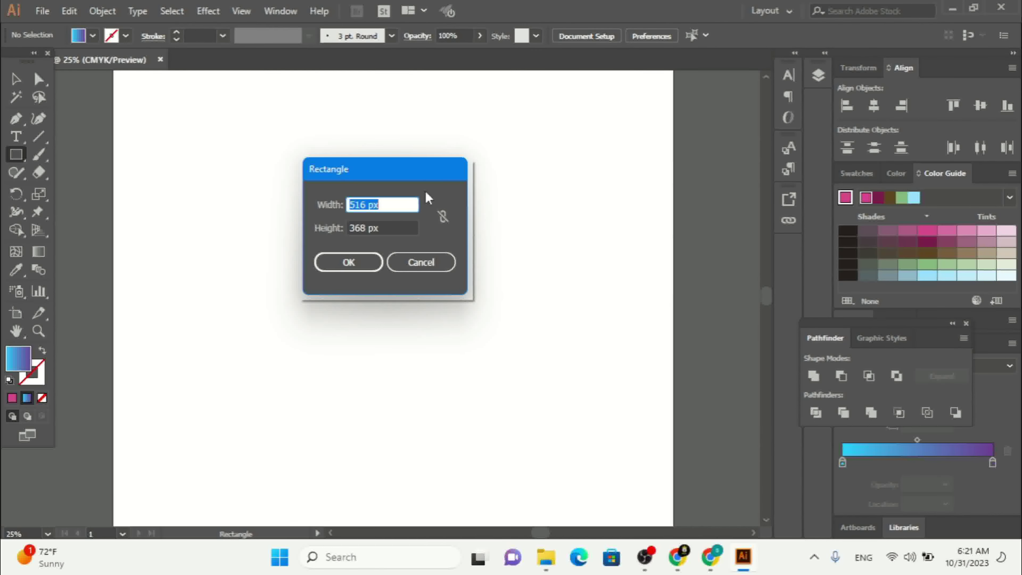
{"action": "type", "text": "200"}
{"action": "left_click", "coordinate": [381, 227]}
{"action": "left_click_drag", "start_coordinate": [402, 226], "coordinate": [327, 228]}
{"action": "type", "text": "2"}
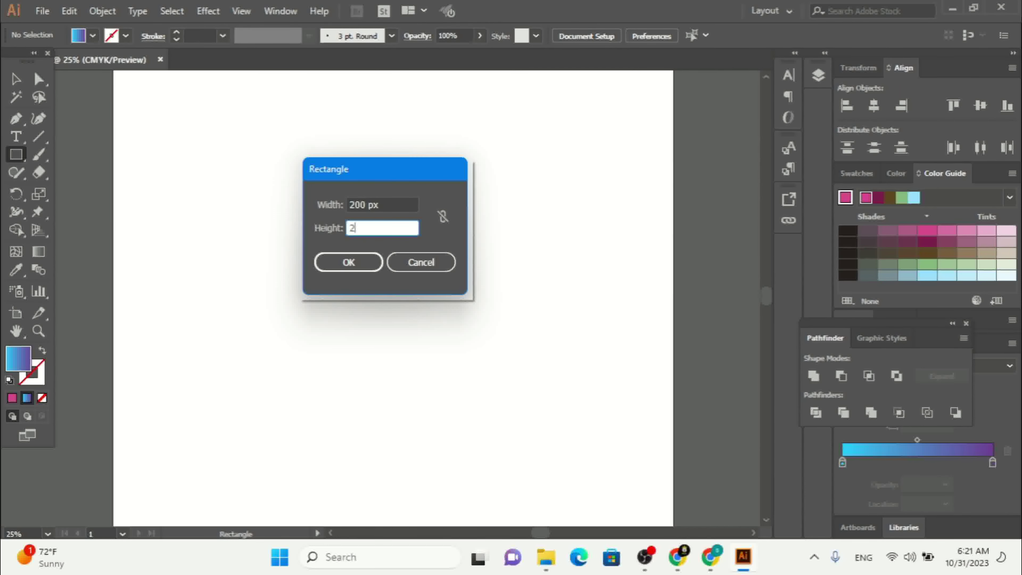
{"action": "type", "text": "00"}
{"action": "left_click", "coordinate": [349, 266]}
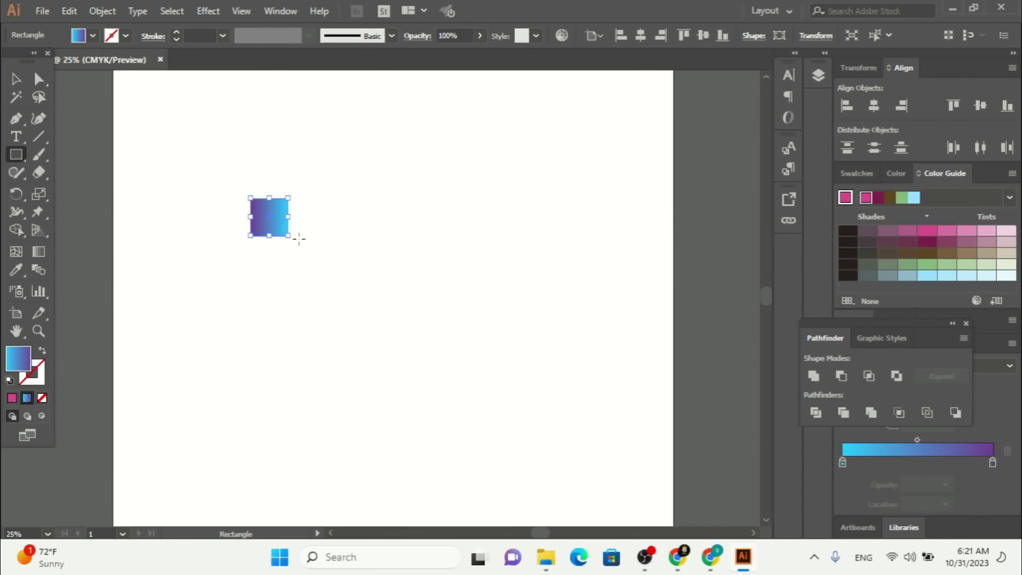
- Enlarge the square proportionally from its centre to roughly three times its size and move it to the artboard's right side
{"action": "left_click", "coordinate": [11, 80]}
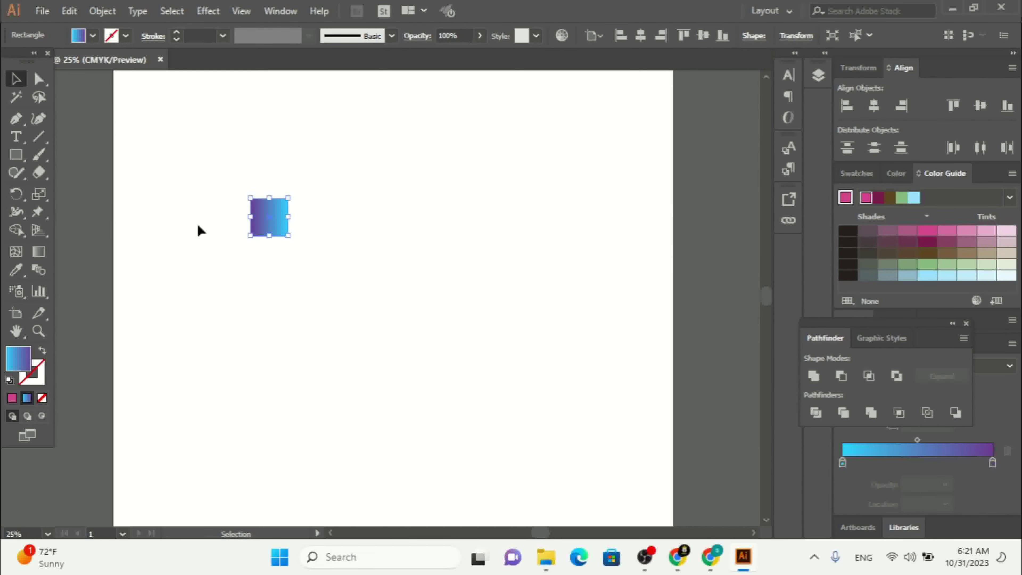
{"action": "left_click", "coordinate": [260, 287]}
{"action": "left_click", "coordinate": [260, 220]}
{"action": "left_click_drag", "start_coordinate": [288, 237], "coordinate": [334, 296]}
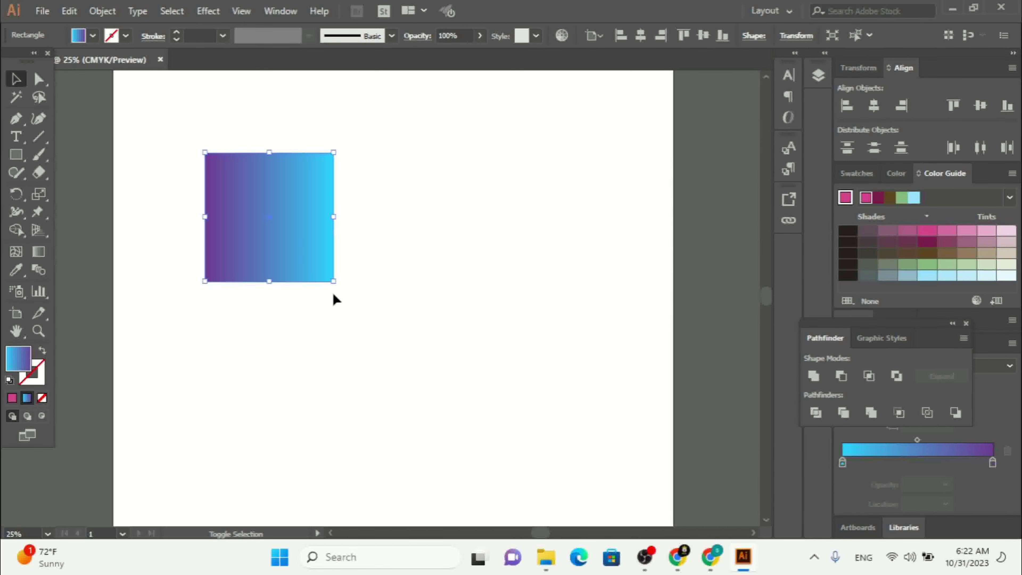
{"action": "left_click_drag", "start_coordinate": [285, 231], "coordinate": [348, 253]}
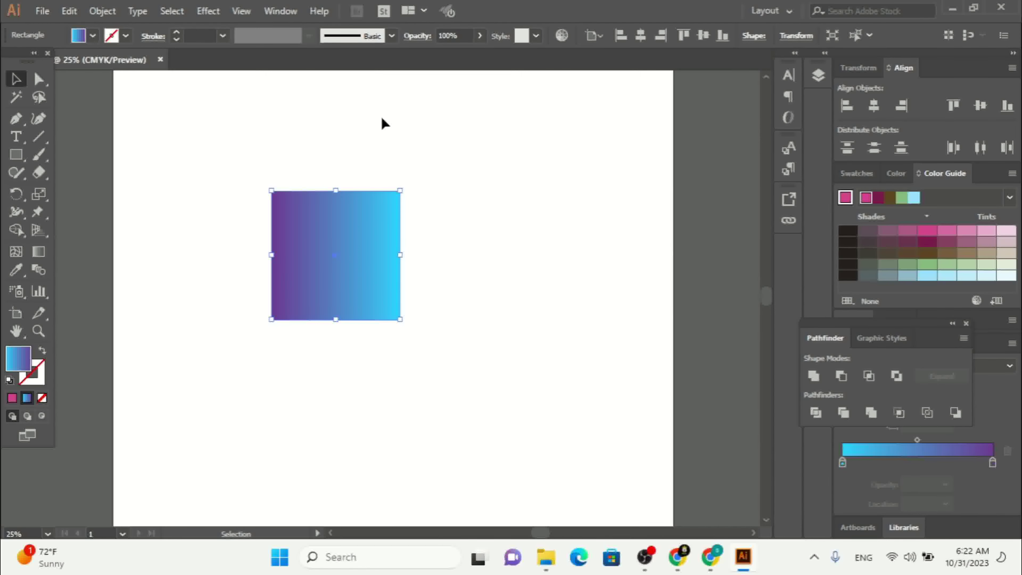
{"action": "left_click_drag", "start_coordinate": [341, 241], "coordinate": [543, 236]}
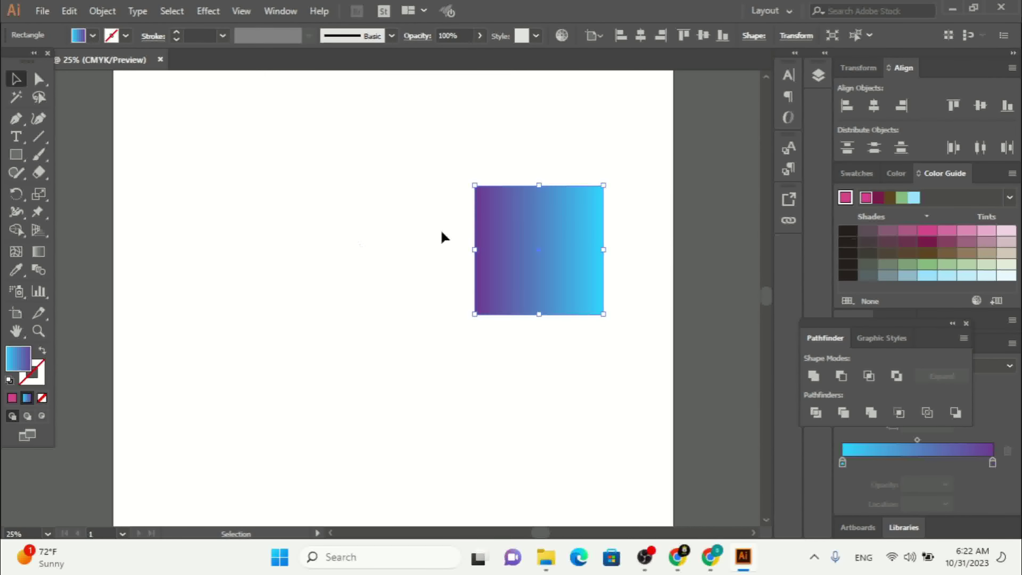
- Draw a tall narrow rectangle beside the square and a long thin horizontal rectangle above both shapes
{"action": "left_click", "coordinate": [16, 155]}
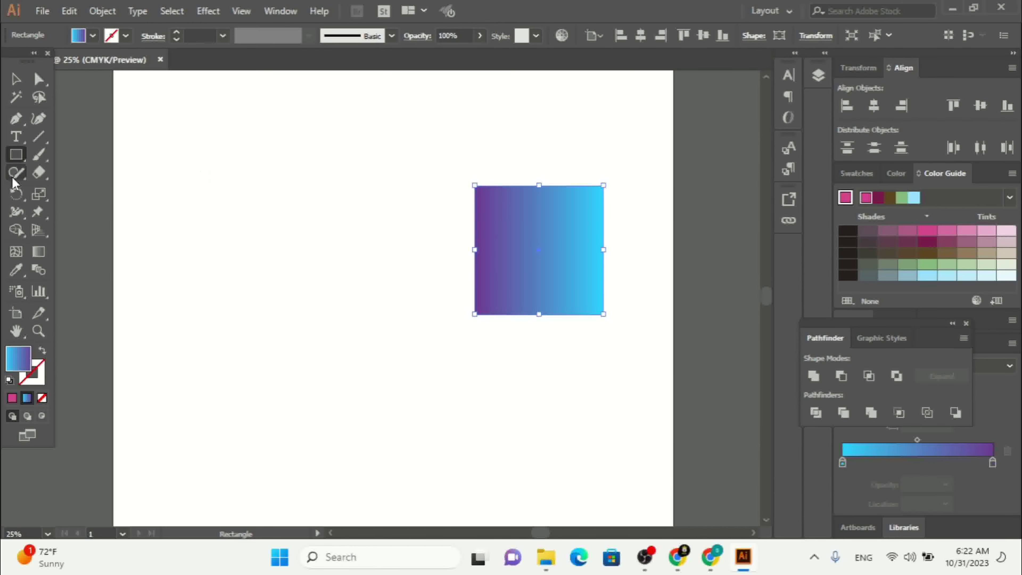
{"action": "left_click", "coordinate": [14, 159]}
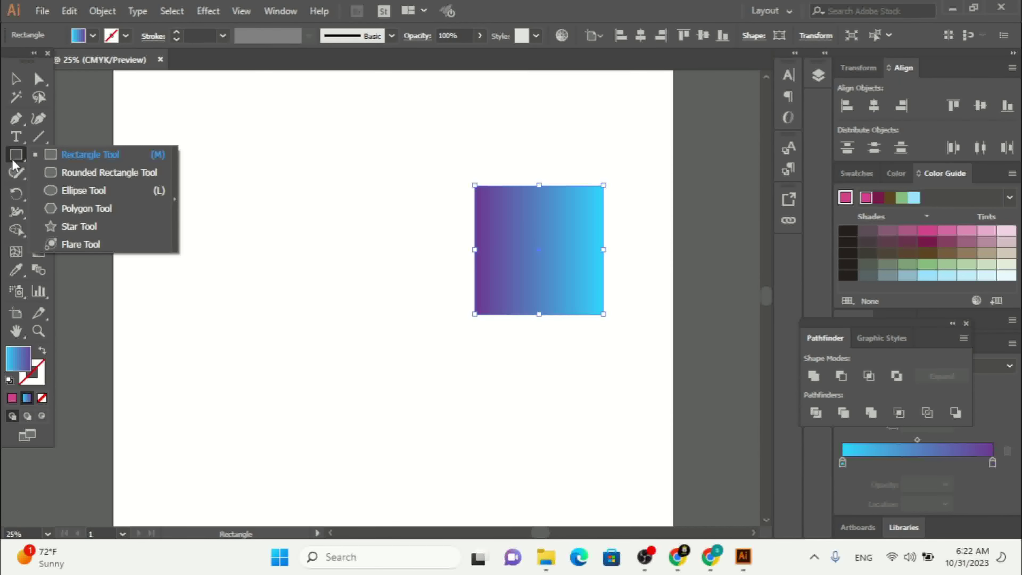
{"action": "left_click", "coordinate": [142, 154]}
{"action": "left_click_drag", "start_coordinate": [232, 169], "coordinate": [273, 435]}
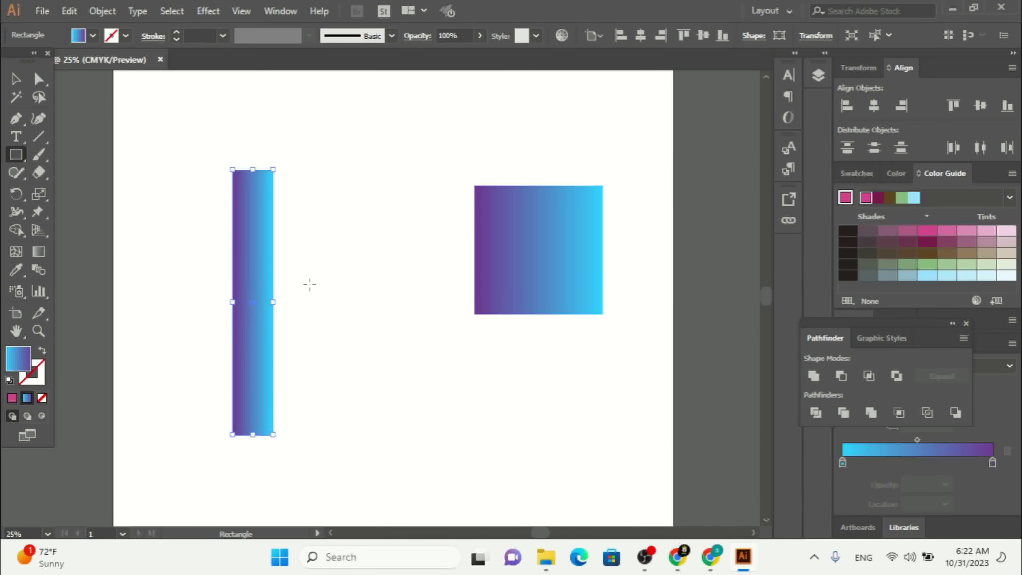
{"action": "left_click_drag", "start_coordinate": [250, 125], "coordinate": [610, 152]}
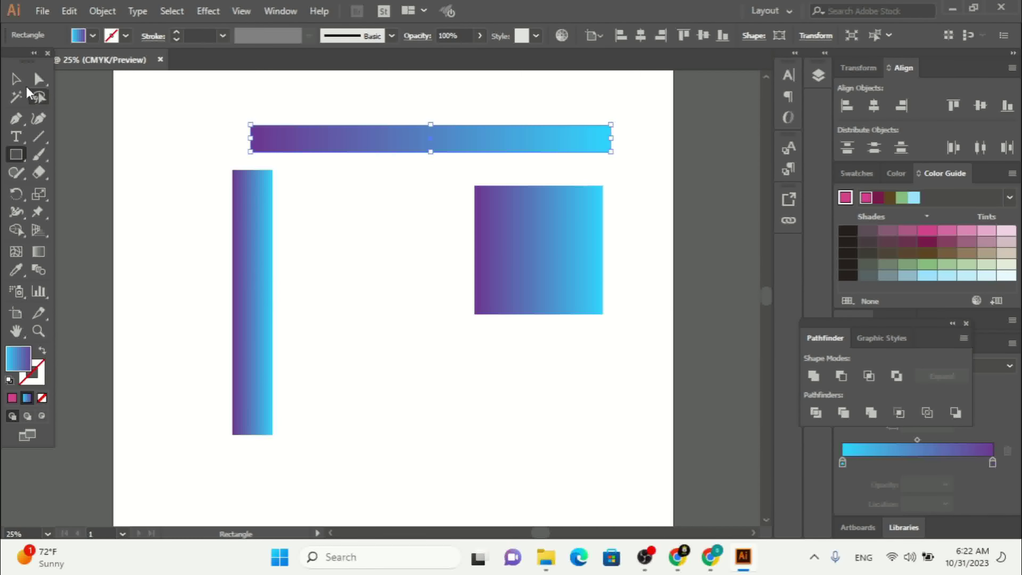
{"action": "left_click", "coordinate": [16, 79]}
{"action": "left_click", "coordinate": [313, 310]}
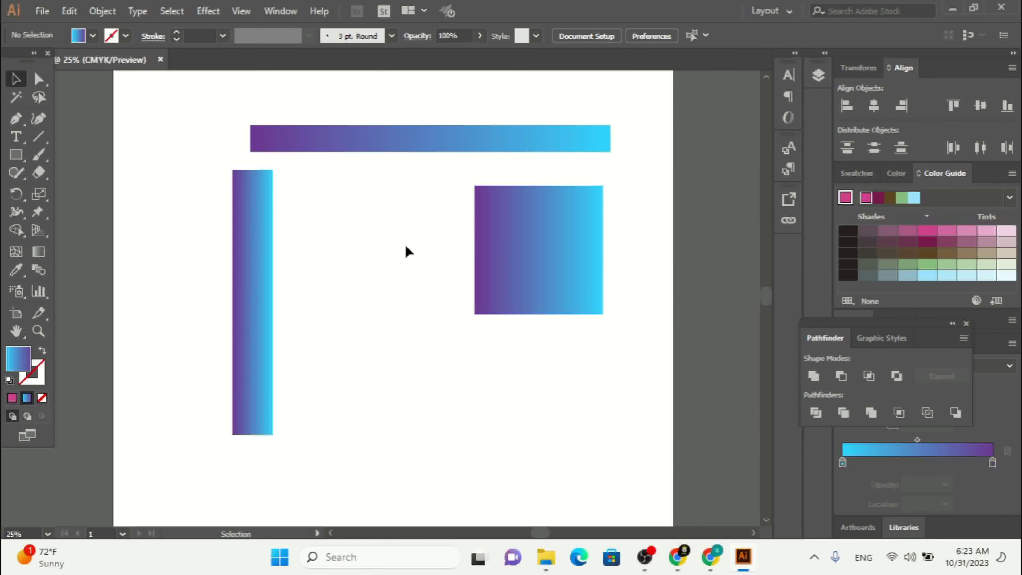
- Reshape the horizontal bar into a swallowtail pointing left by moving its lower-left, upper-right and lower-right anchor points with Direct Selection
{"action": "left_click", "coordinate": [407, 142]}
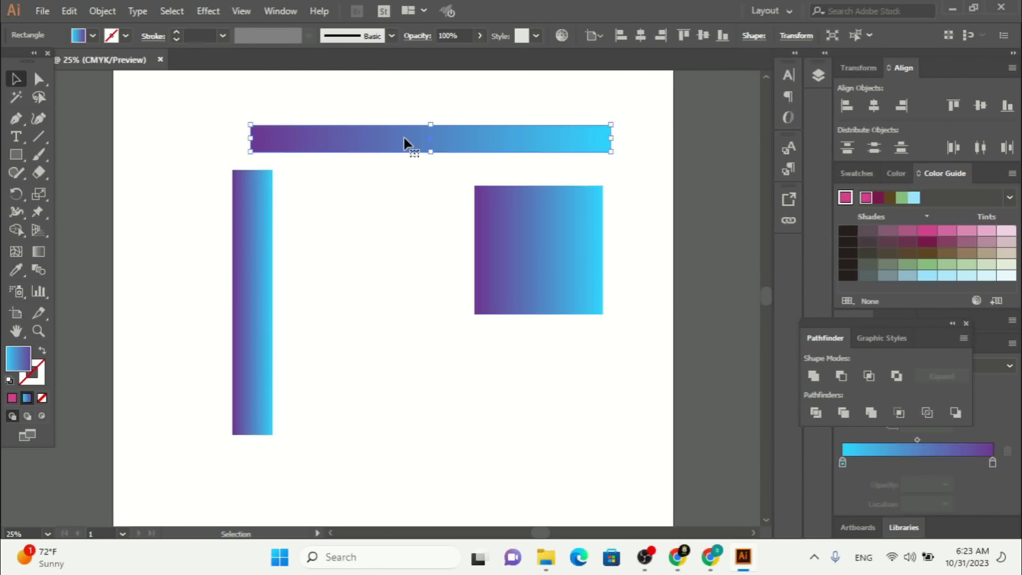
{"action": "left_click", "coordinate": [39, 80]}
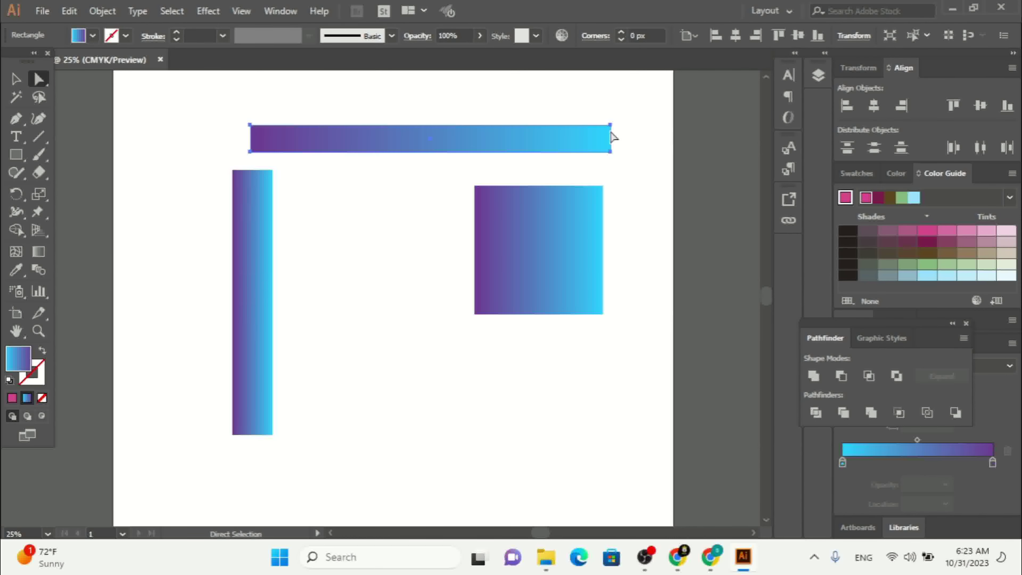
{"action": "left_click", "coordinate": [250, 151]}
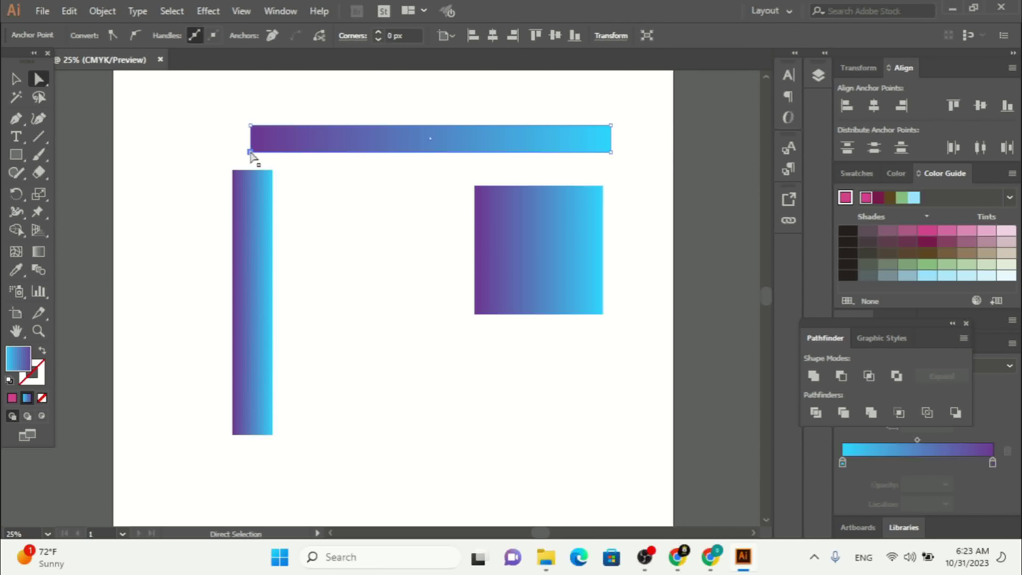
{"action": "left_click_drag", "start_coordinate": [250, 153], "coordinate": [84, 178]}
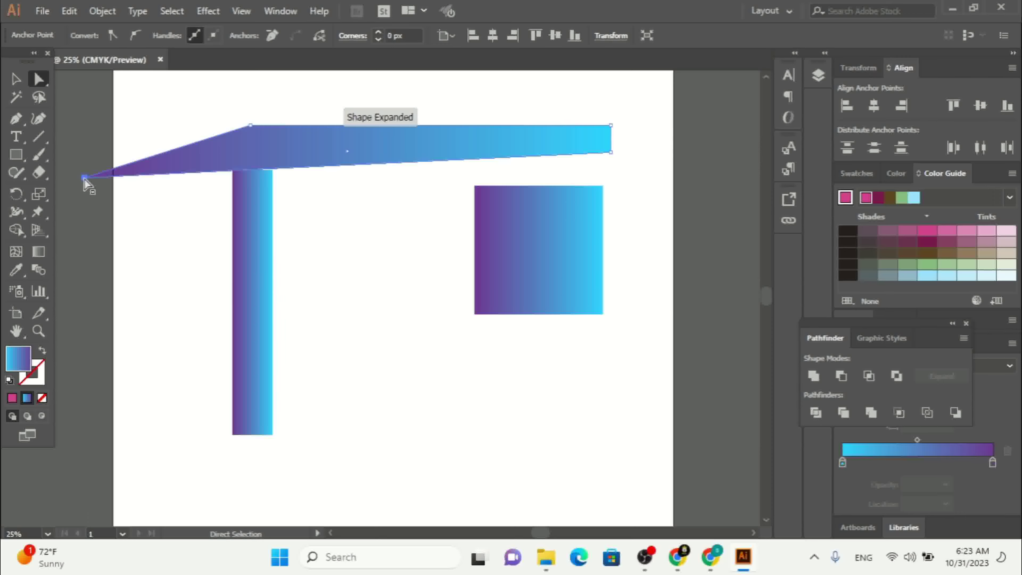
{"action": "left_click_drag", "start_coordinate": [84, 179], "coordinate": [708, 232]}
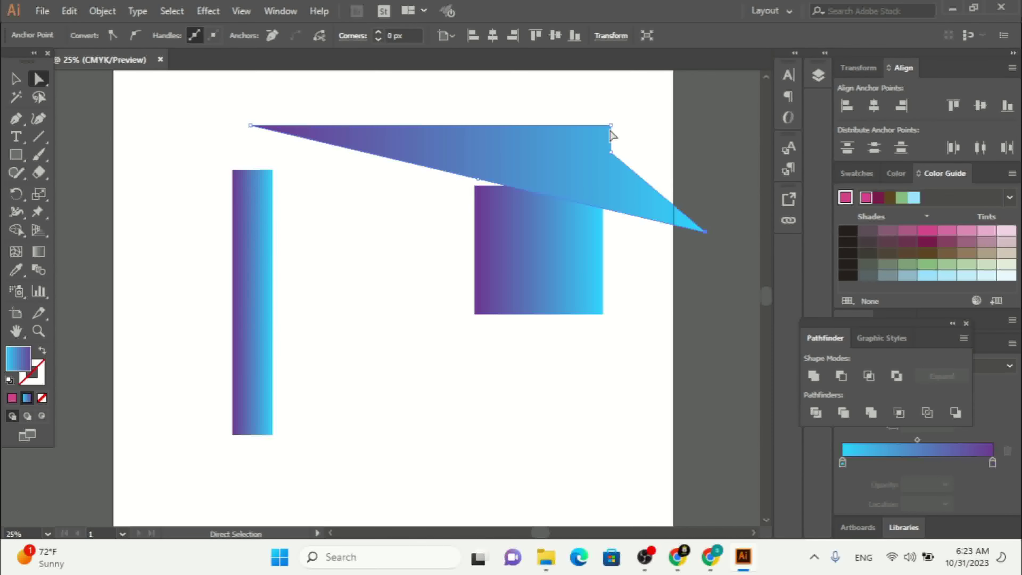
{"action": "left_click_drag", "start_coordinate": [610, 128], "coordinate": [675, 103]}
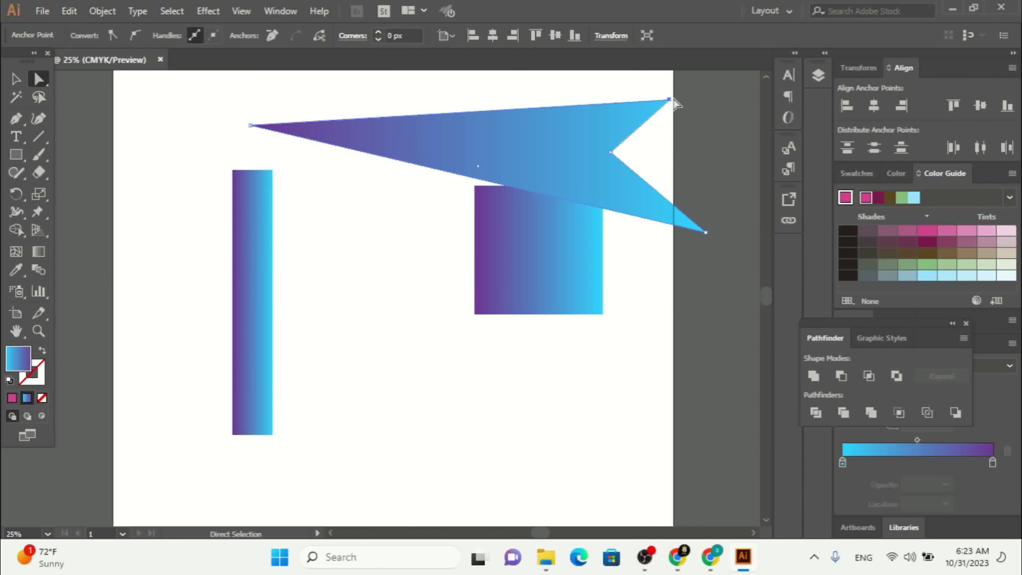
{"action": "left_click_drag", "start_coordinate": [610, 152], "coordinate": [494, 146]}
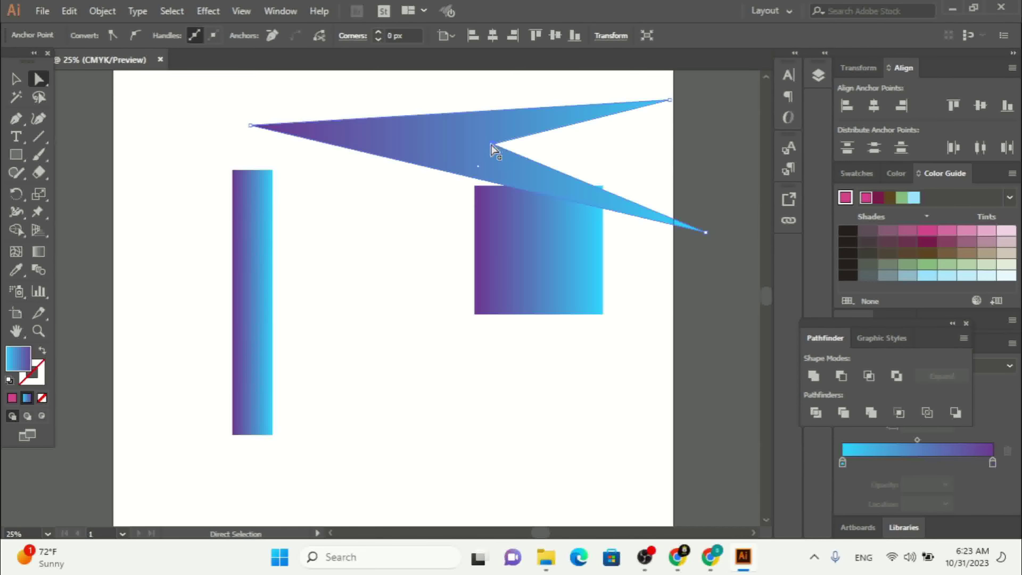
{"action": "left_click", "coordinate": [16, 79]}
{"action": "left_click", "coordinate": [429, 358]}
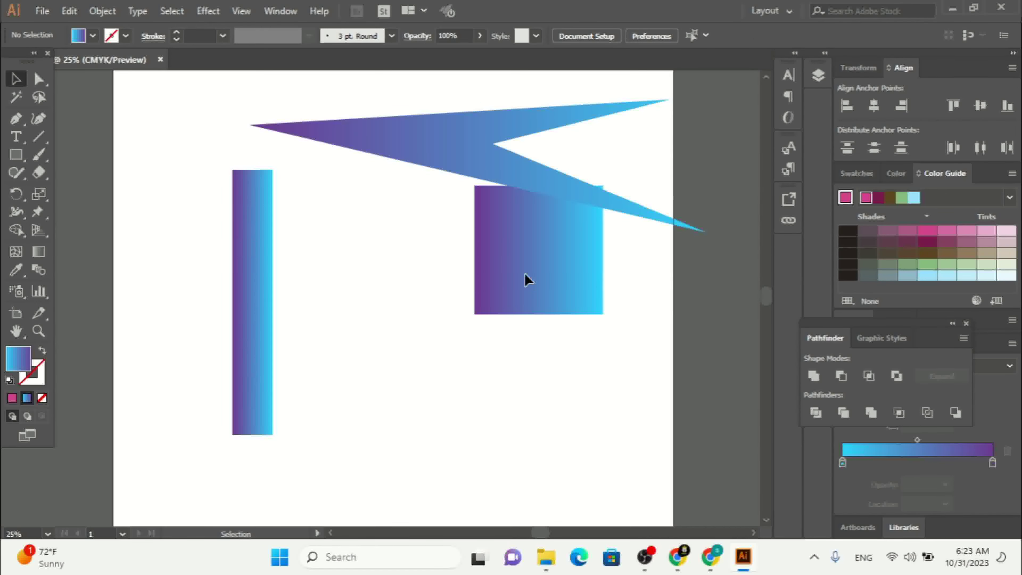
- Delete the gradient square and move the swallowtail shape down so its tip overlaps the vertical bar
{"action": "left_click_drag", "start_coordinate": [524, 279], "coordinate": [515, 343]}
{"action": "key", "text": "Delete"}
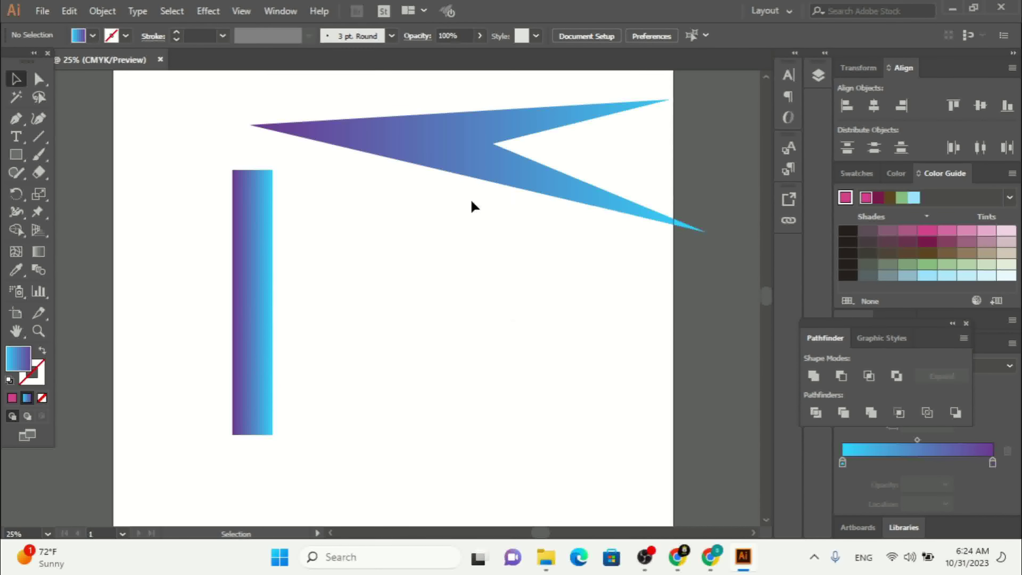
{"action": "left_click_drag", "start_coordinate": [424, 132], "coordinate": [424, 237]}
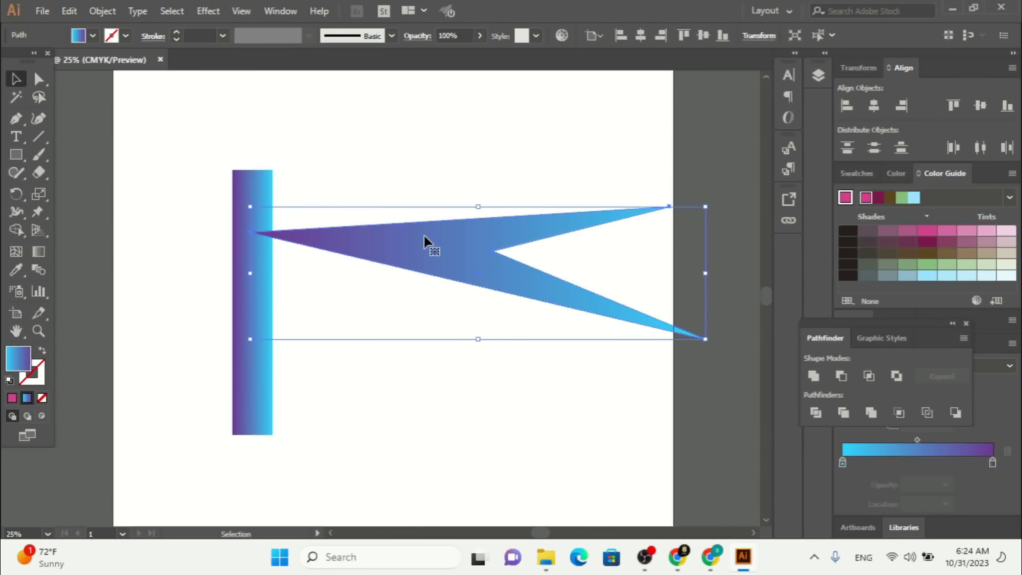
- Reshape the vertical bar into a wide boomerang form with Direct Selection, spreading three corners outward and pulling the lower-left corner inward
{"action": "left_click", "coordinate": [248, 402]}
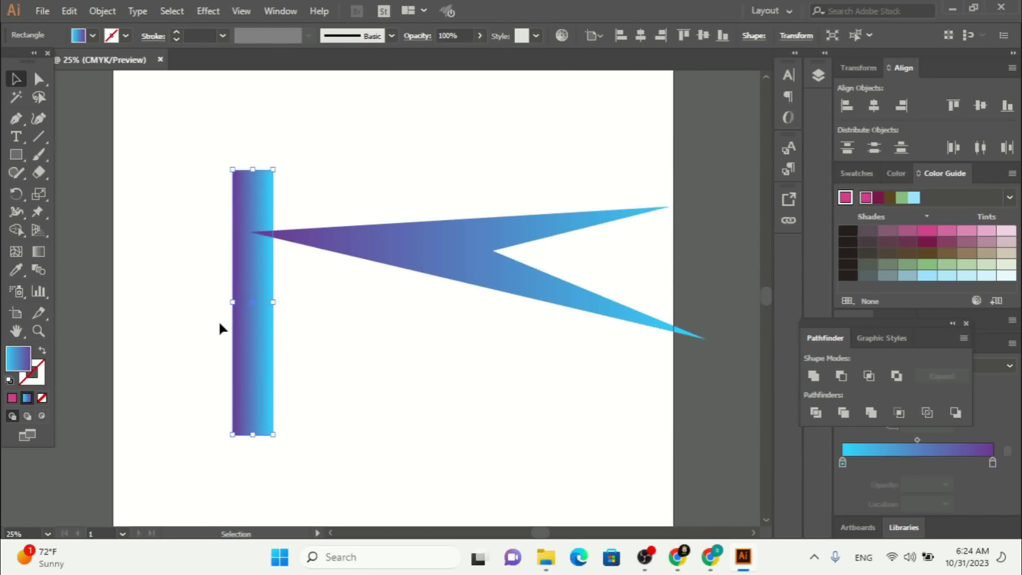
{"action": "left_click", "coordinate": [39, 81]}
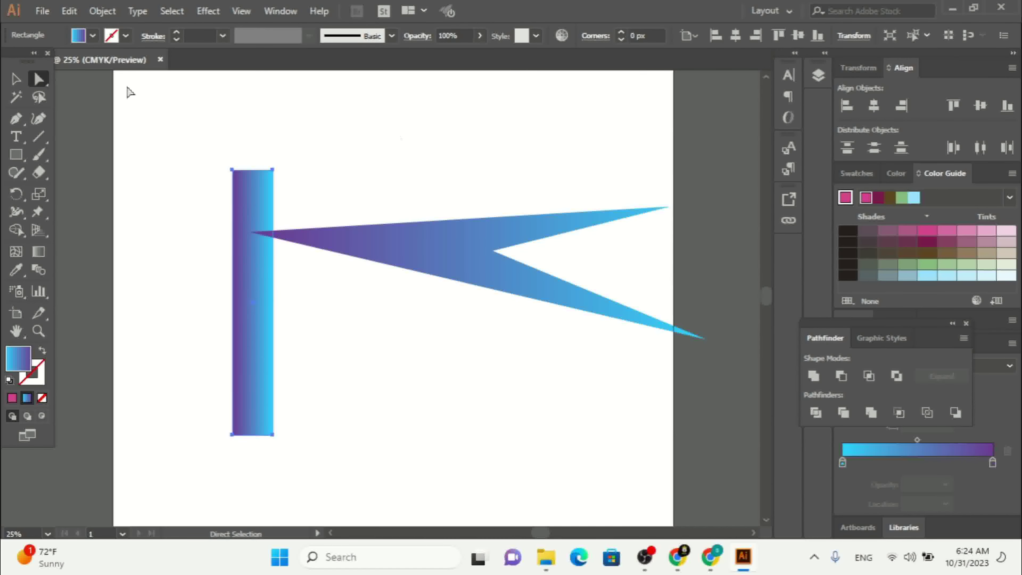
{"action": "left_click_drag", "start_coordinate": [273, 170], "coordinate": [431, 173]}
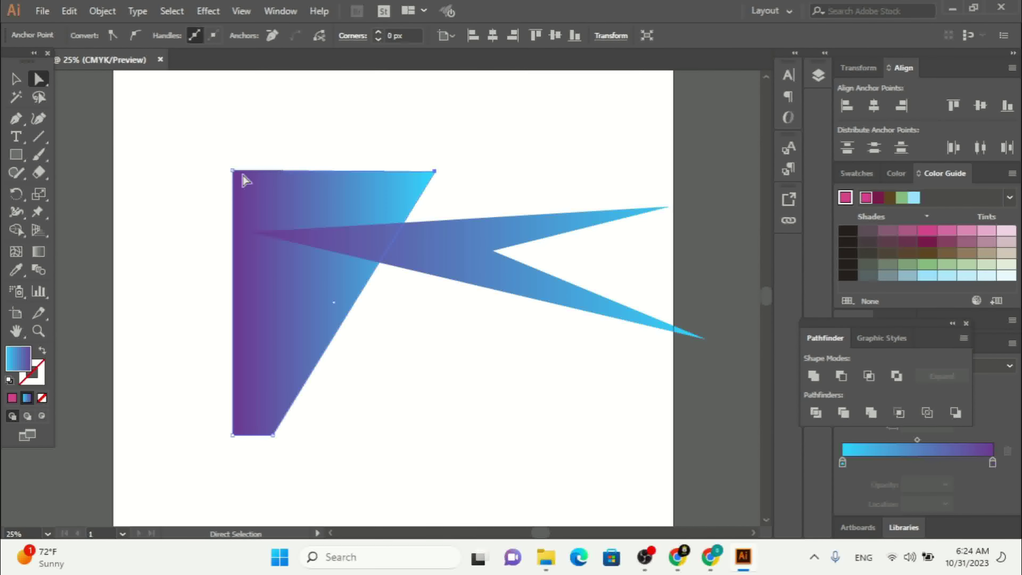
{"action": "left_click_drag", "start_coordinate": [232, 171], "coordinate": [129, 195]}
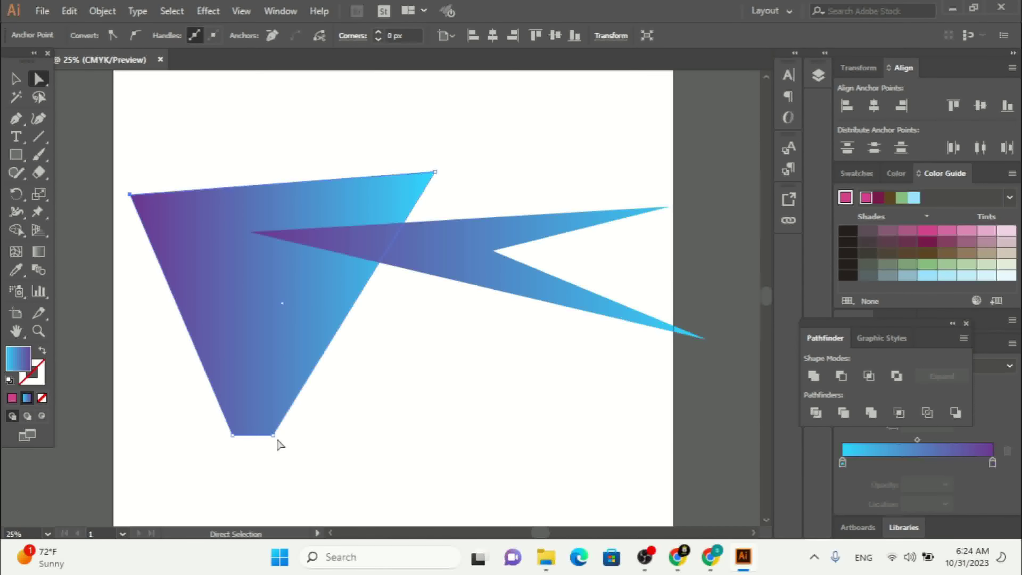
{"action": "left_click_drag", "start_coordinate": [274, 439], "coordinate": [478, 393]}
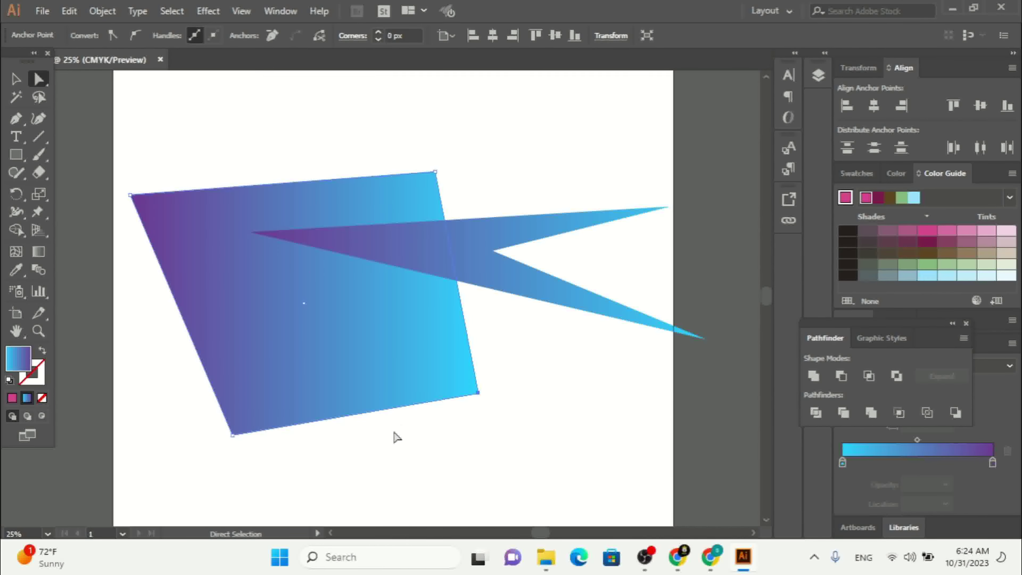
{"action": "left_click_drag", "start_coordinate": [233, 436], "coordinate": [355, 235]}
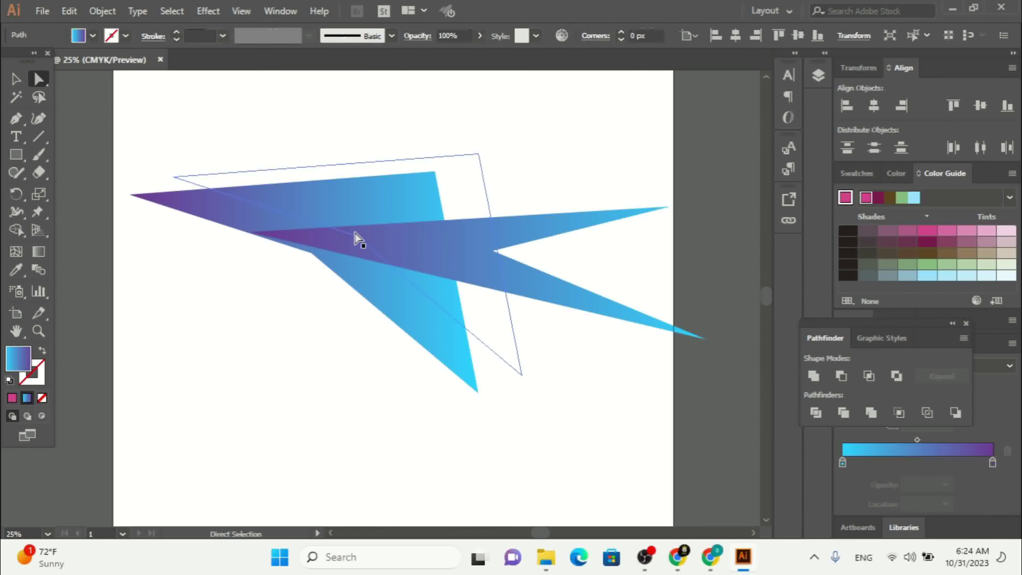
{"action": "left_click", "coordinate": [15, 79]}
{"action": "left_click", "coordinate": [632, 422]}
- Delete the swallowtail and the boomerang-shaped path to clear the artboard
{"action": "left_click_drag", "start_coordinate": [547, 290], "coordinate": [543, 406]}
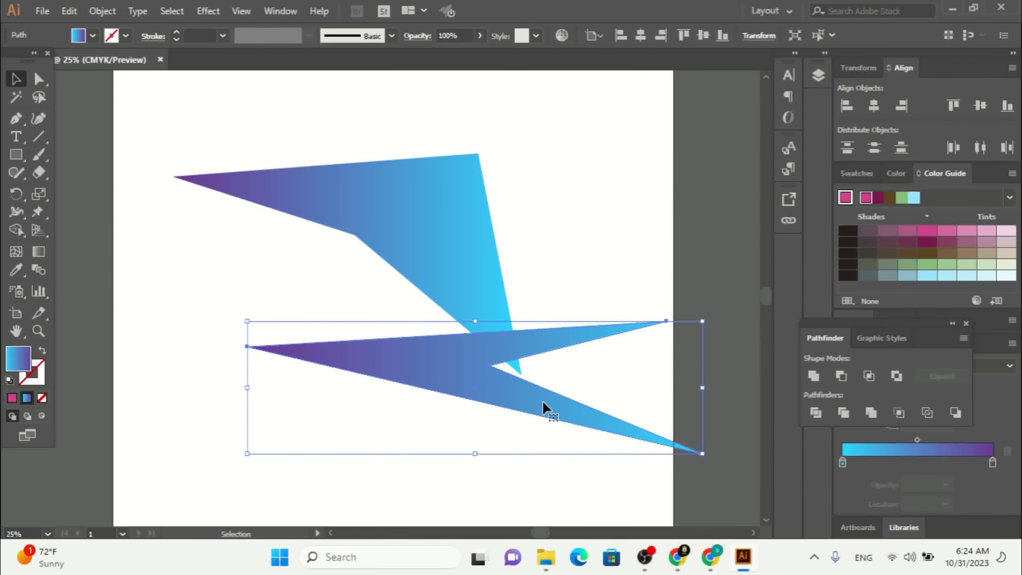
{"action": "key", "text": "Delete"}
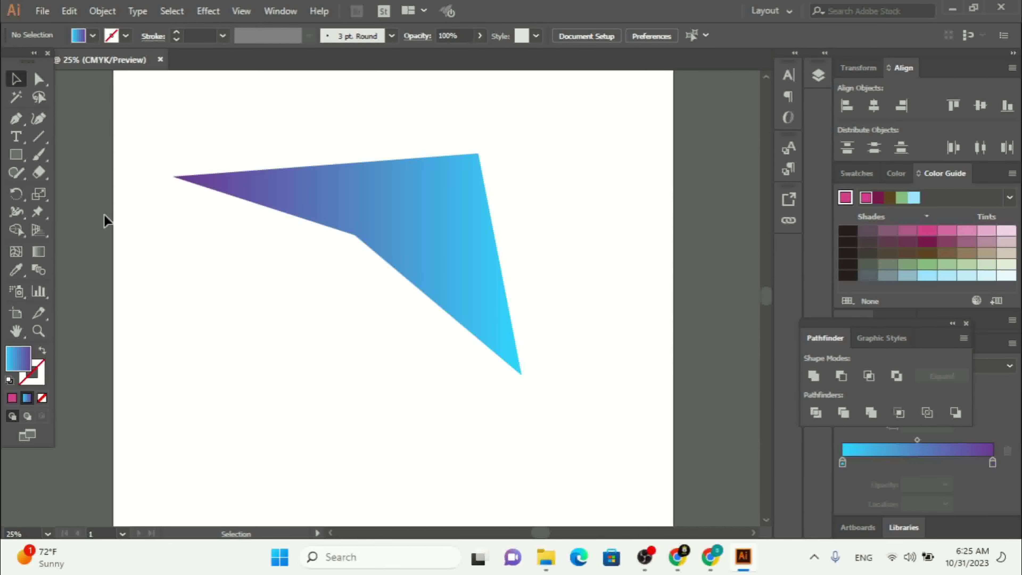
{"action": "left_click_drag", "start_coordinate": [389, 203], "coordinate": [442, 224]}
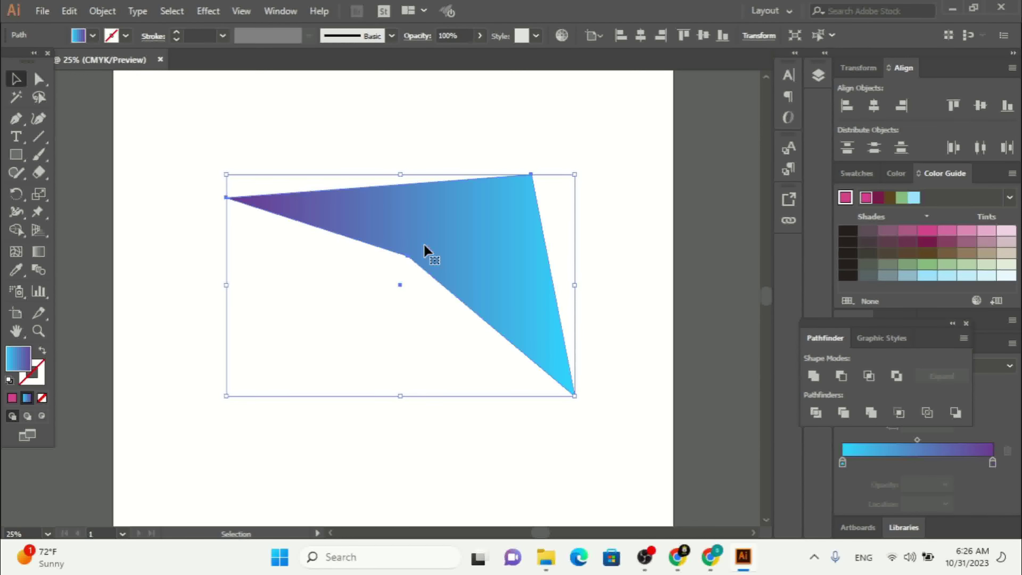
{"action": "key", "text": "Delete"}
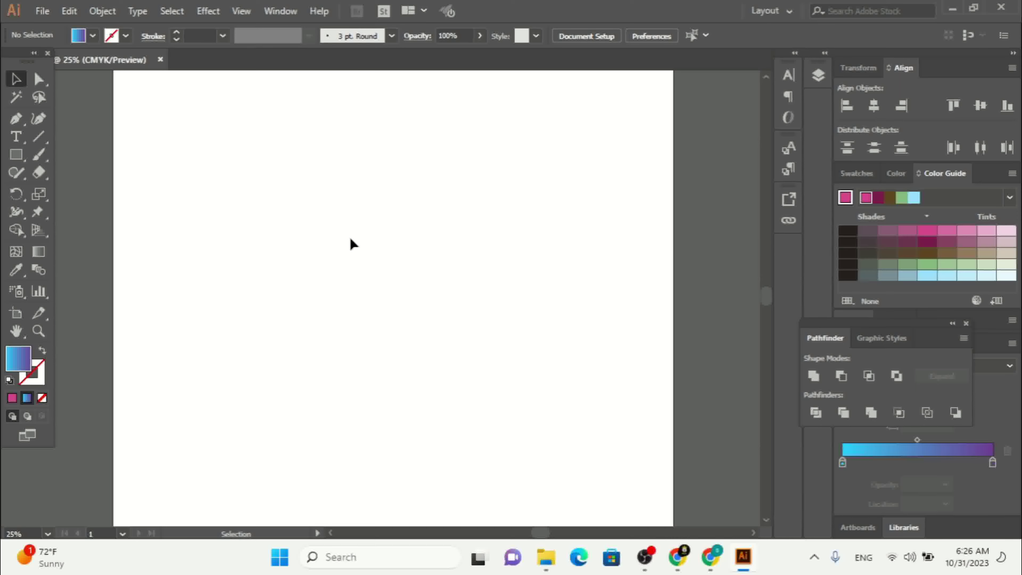
- Create a 200 × 200 px rounded rectangle with a 10 px corner radius using the Rounded Rectangle tool
{"action": "left_click", "coordinate": [20, 157]}
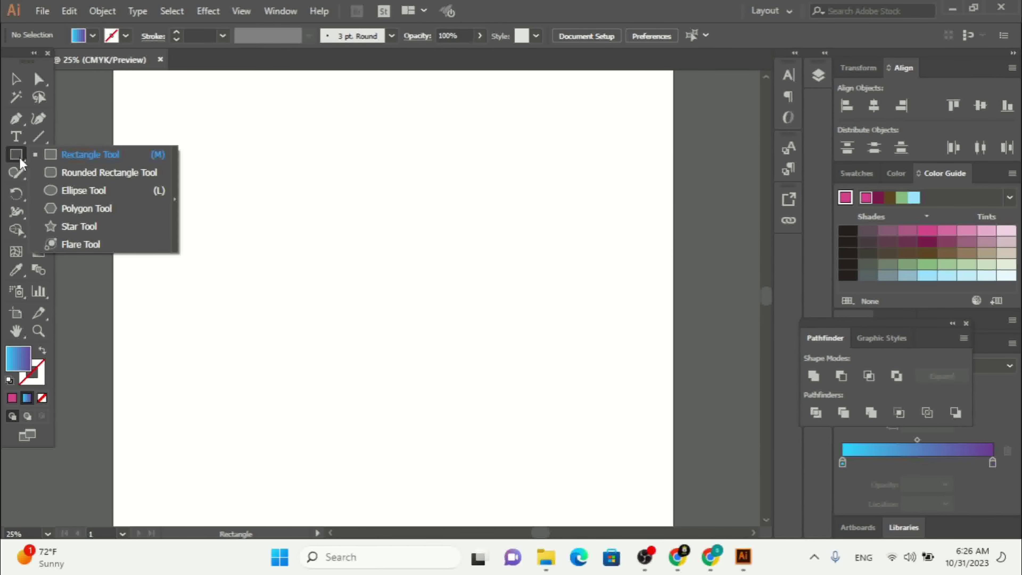
{"action": "left_click", "coordinate": [125, 175]}
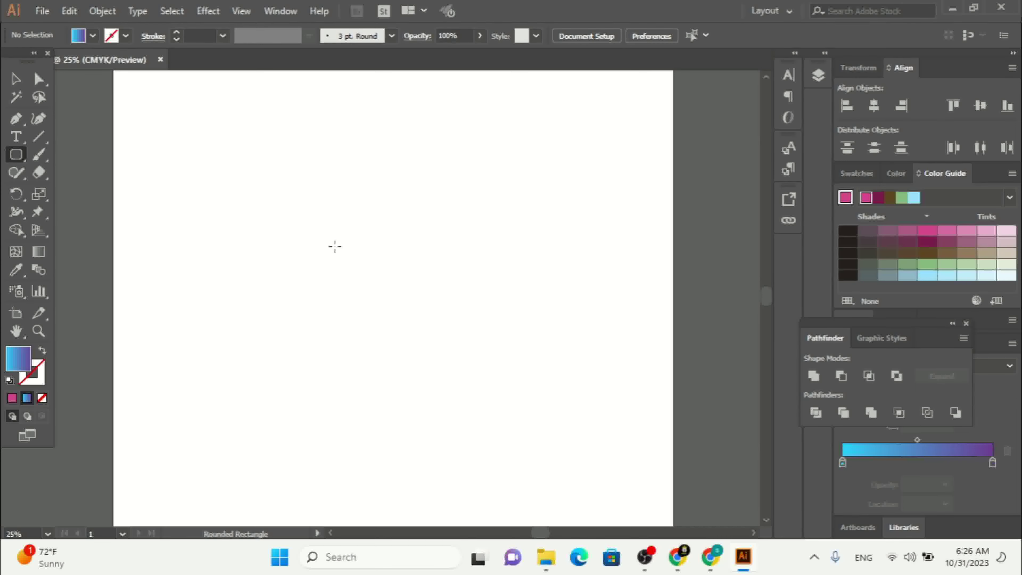
{"action": "left_click", "coordinate": [328, 210]}
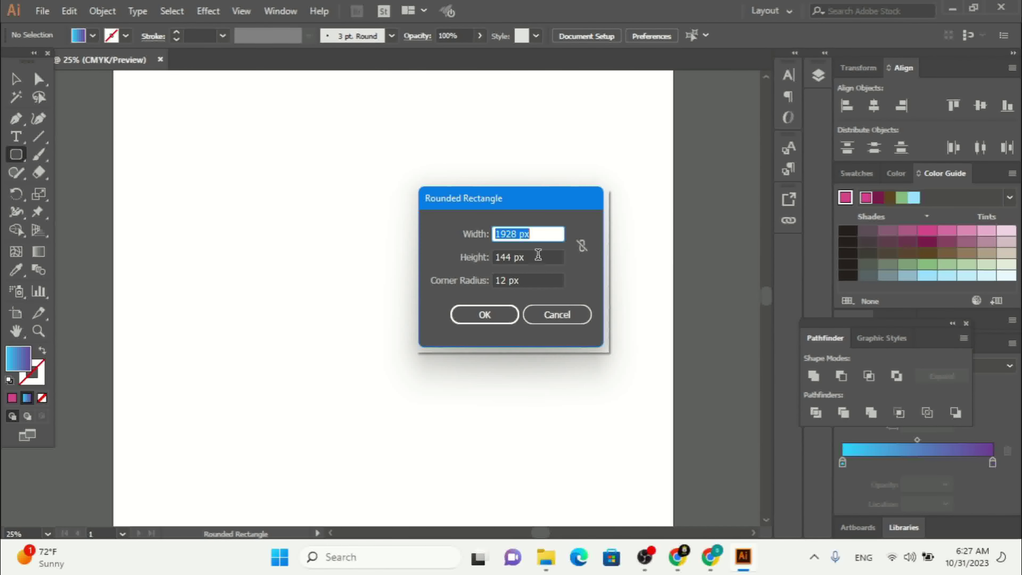
{"action": "type", "text": "200"}
{"action": "key", "text": "Tab"}
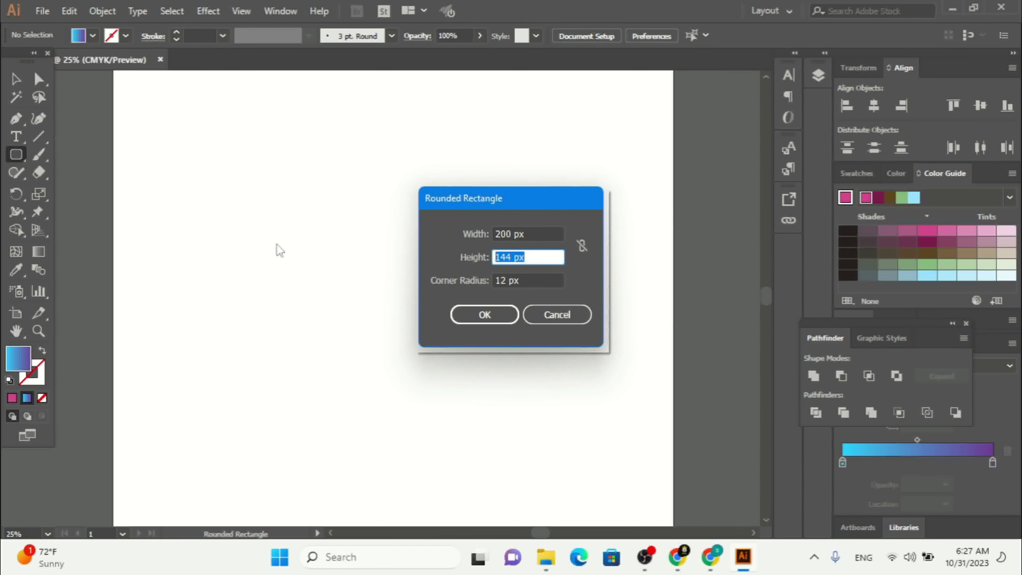
{"action": "type", "text": "200"}
{"action": "left_click", "coordinate": [506, 280]}
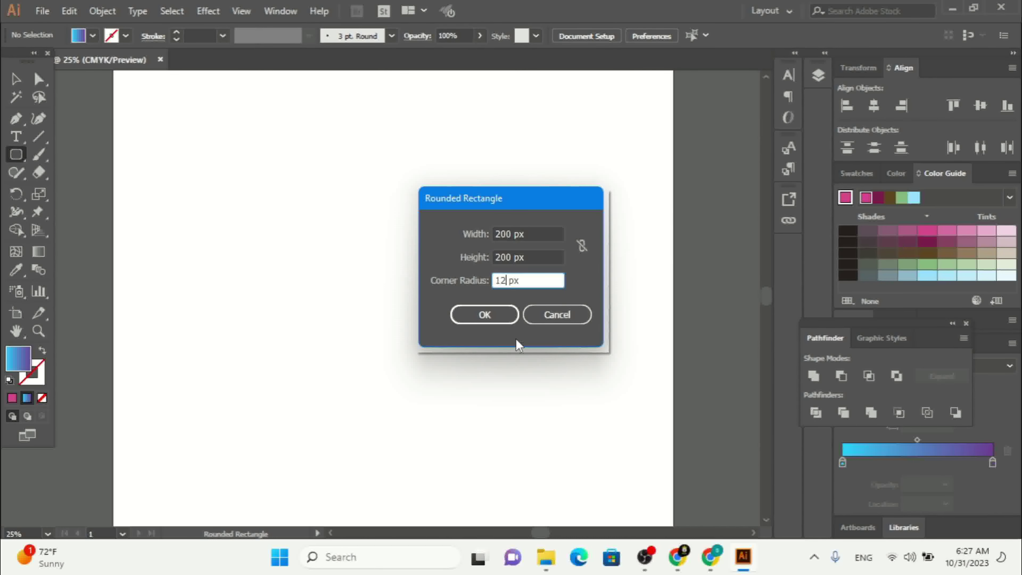
{"action": "key", "text": "BackSpace"}
{"action": "type", "text": "0"}
{"action": "left_click", "coordinate": [500, 318]}
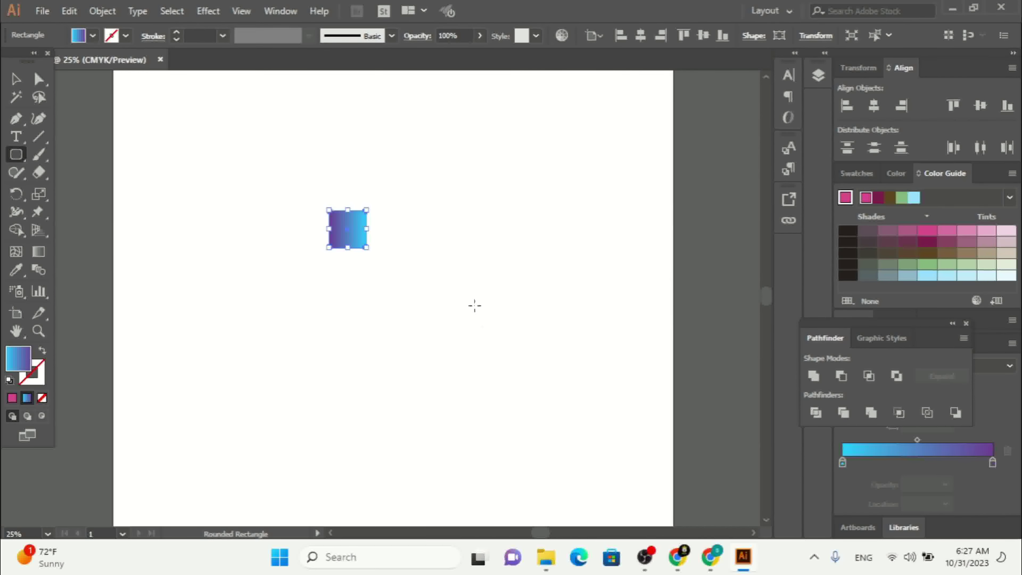
- Scale the rounded square up proportionally to about 832 px wide and move it lower on the artboard
{"action": "left_click", "coordinate": [16, 79]}
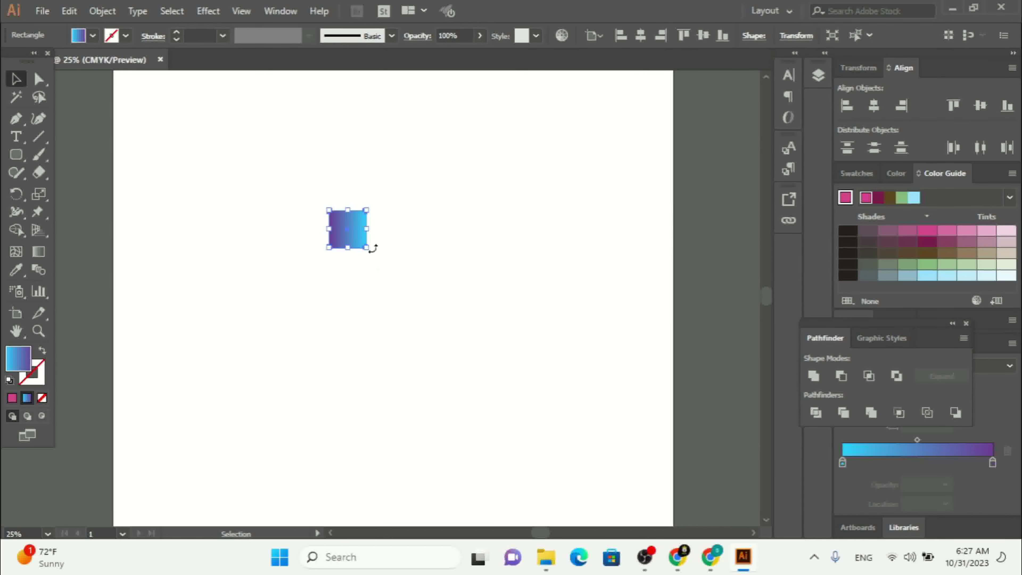
{"action": "left_click_drag", "start_coordinate": [370, 247], "coordinate": [427, 307]}
{"action": "left_click_drag", "start_coordinate": [361, 218], "coordinate": [387, 283]}
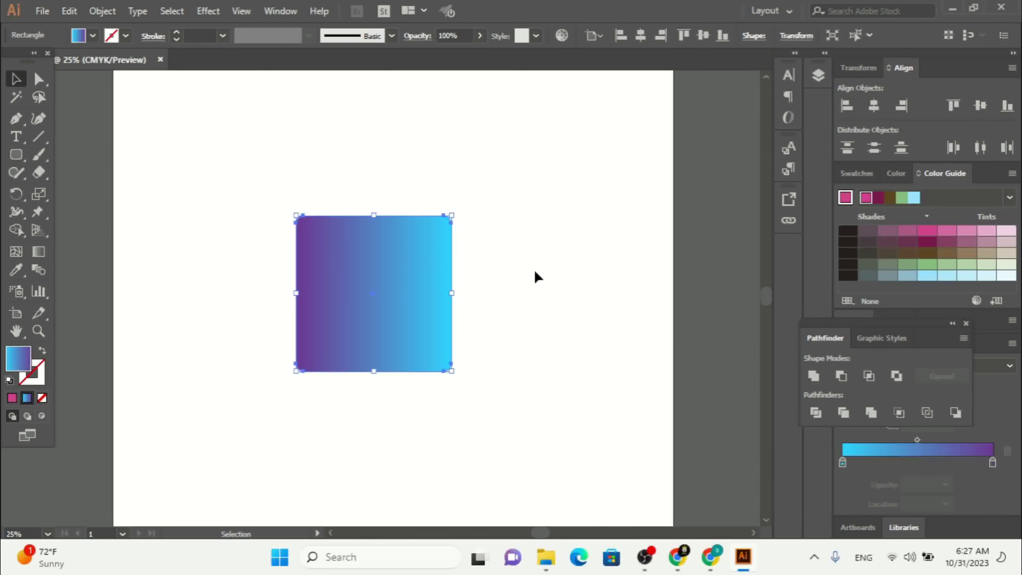
- Try to move the anchor point at the rounded square's upper-right corner with Direct Selection, and undo the move
{"action": "left_click", "coordinate": [535, 269]}
{"action": "left_click", "coordinate": [448, 224]}
{"action": "left_click", "coordinate": [38, 80]}
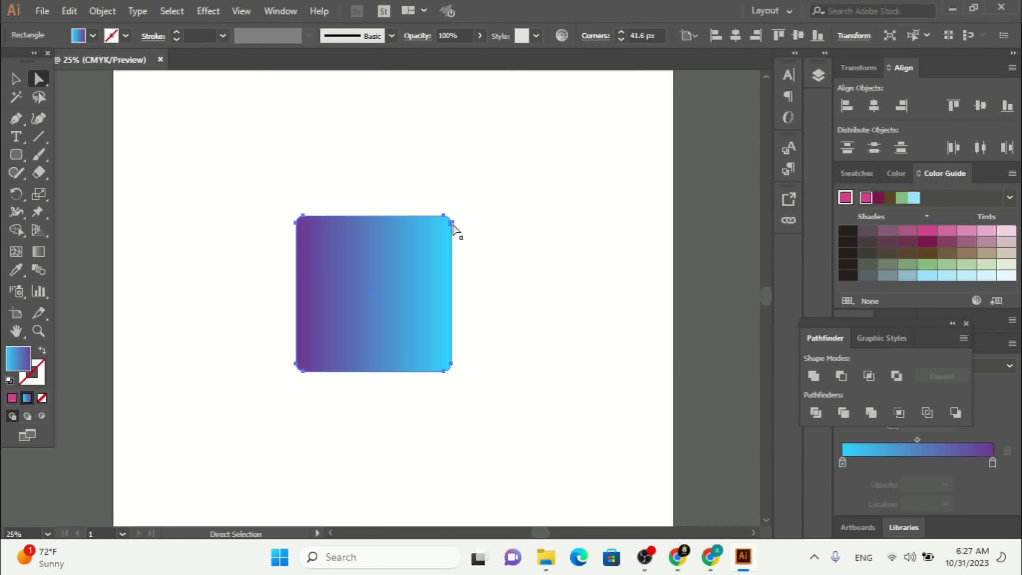
{"action": "key", "text": "ctrl+plus"}
{"action": "key", "text": "ctrl+plus"}
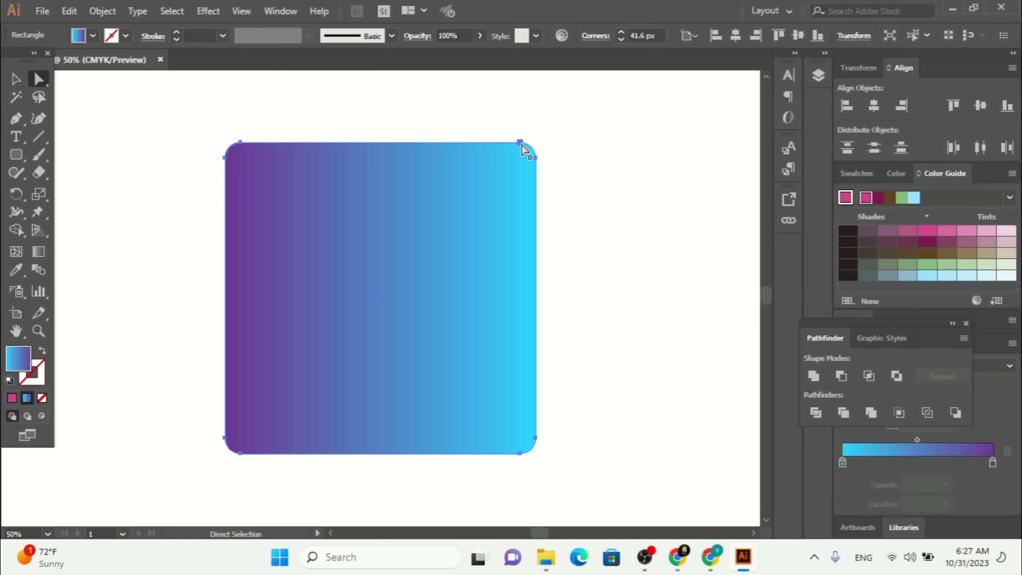
{"action": "left_click_drag", "start_coordinate": [522, 147], "coordinate": [470, 87]}
{"action": "key", "text": "ctrl+z"}
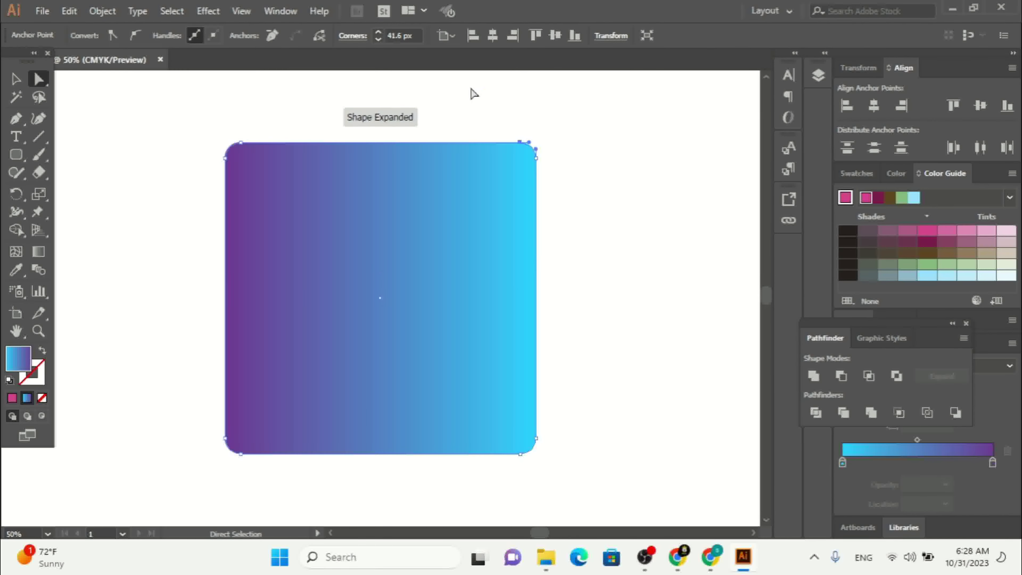
- Increase the corner radius of all four corners of the rounded square to 253 px
{"action": "left_click", "coordinate": [16, 80]}
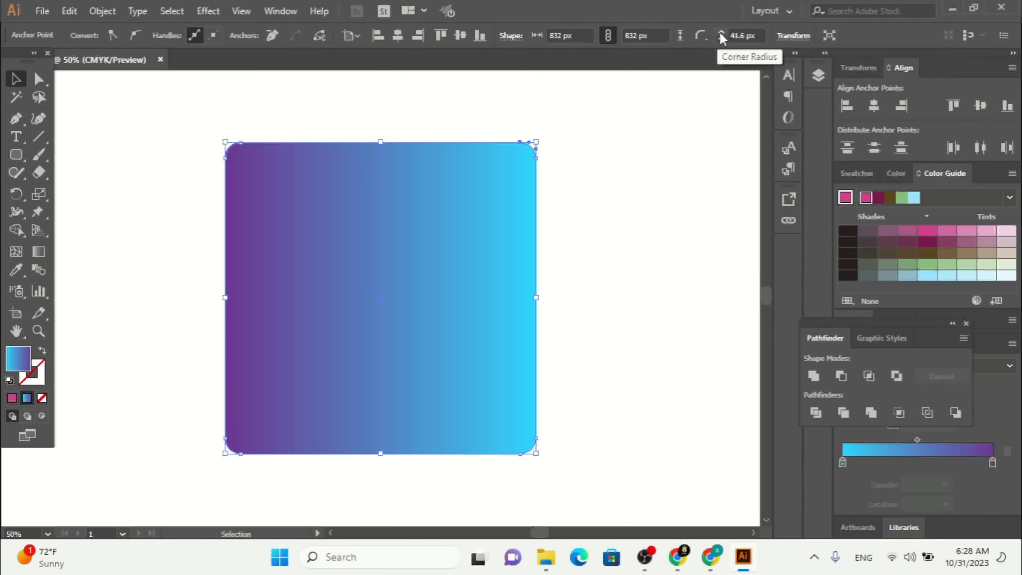
{"action": "left_click_drag", "start_coordinate": [720, 32], "coordinate": [722, 36]}
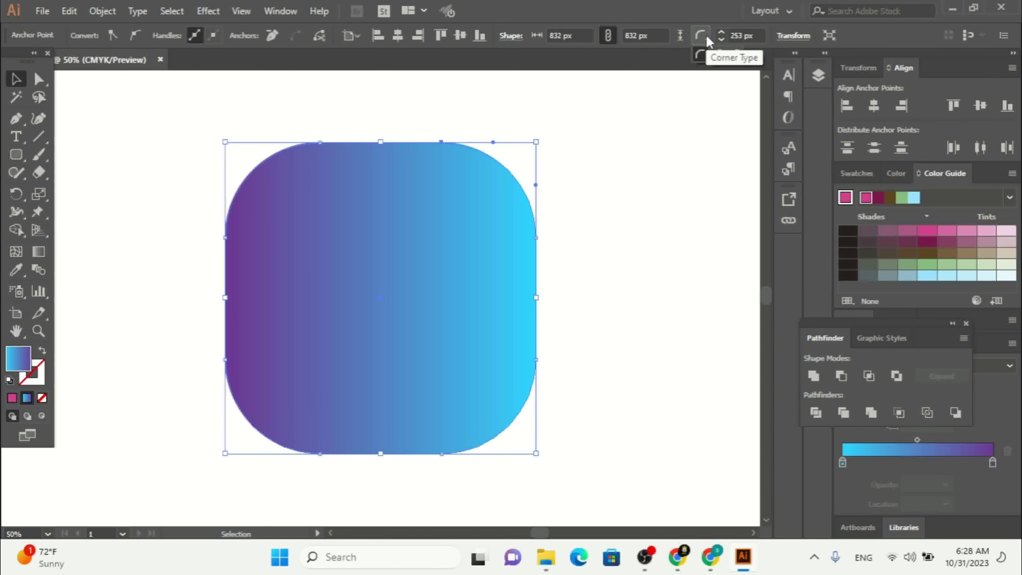
- Change the square's corner type to inverted round and finally to chamfer, giving it an octagonal outline
{"action": "left_click", "coordinate": [706, 35]}
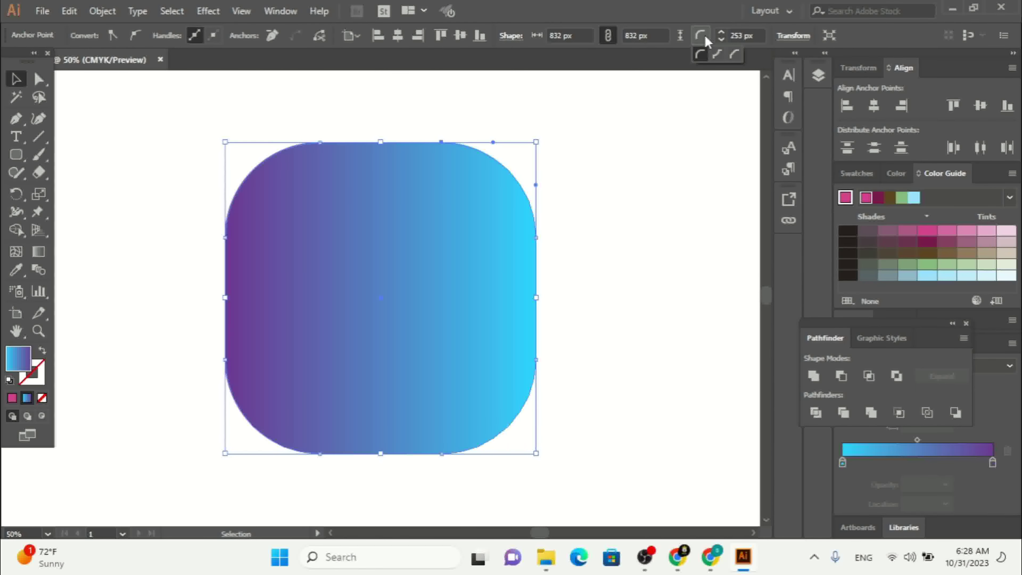
{"action": "left_click", "coordinate": [715, 60]}
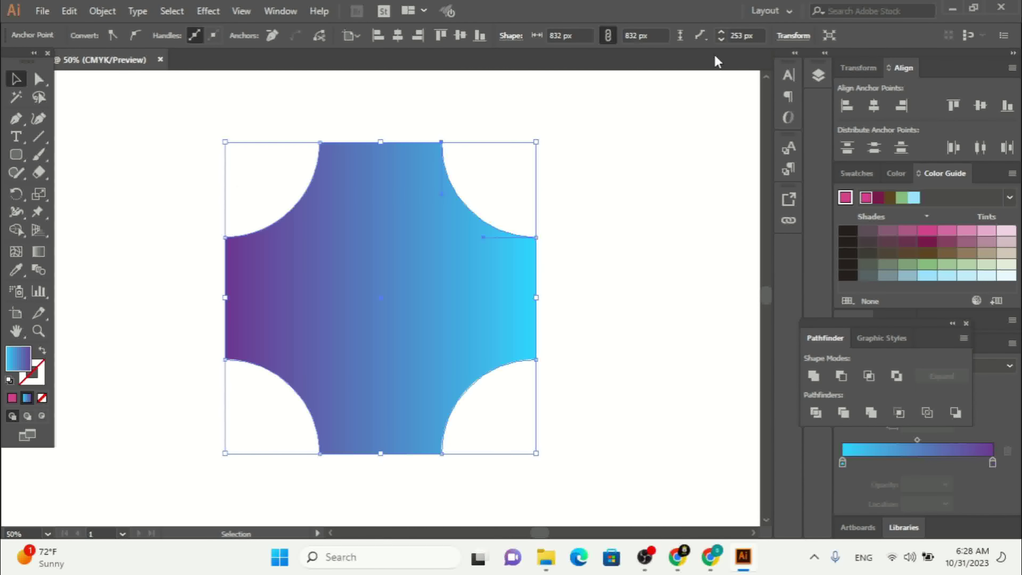
{"action": "left_click", "coordinate": [704, 35]}
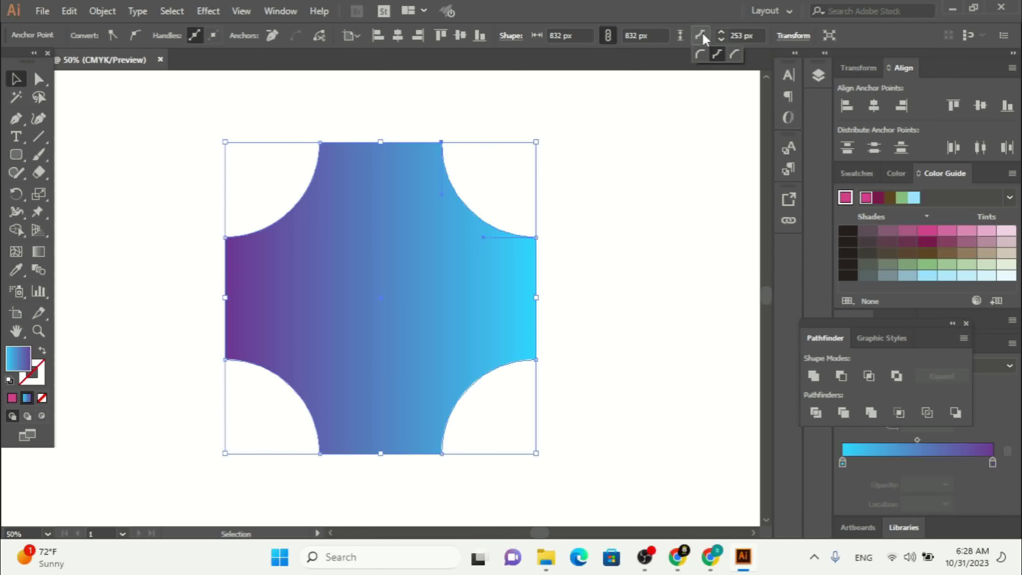
{"action": "left_click", "coordinate": [729, 57]}
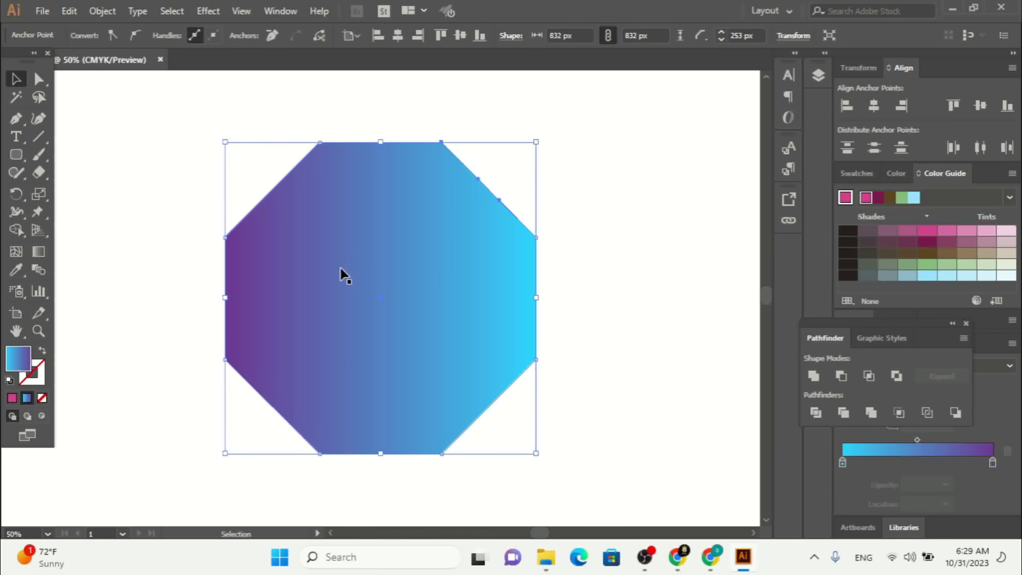
- Move the octagon slightly to the left and increase its linked corner radii to 352 px in the shape properties
{"action": "left_click_drag", "start_coordinate": [346, 272], "coordinate": [313, 269]}
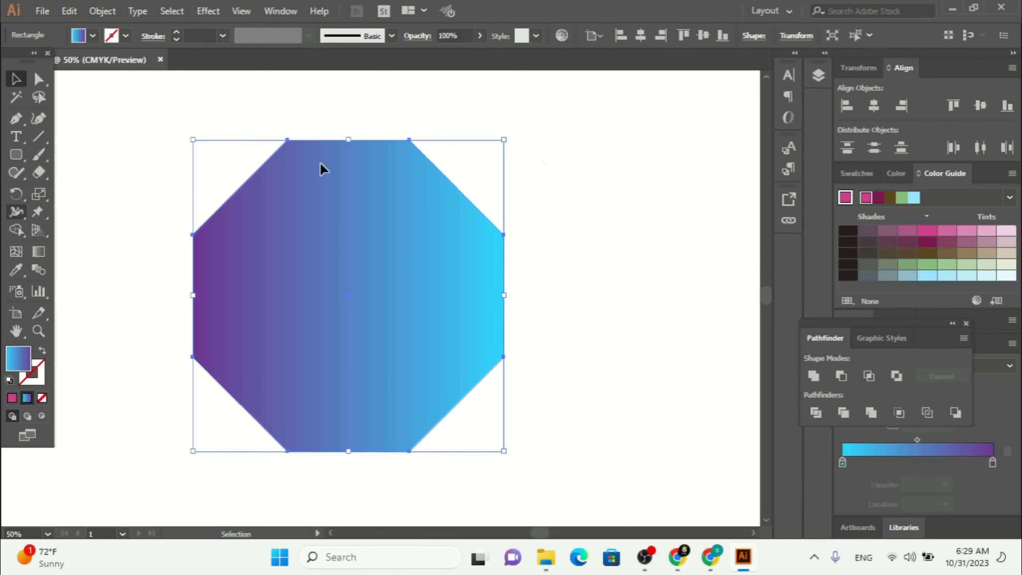
{"action": "left_click", "coordinate": [558, 305]}
{"action": "left_click", "coordinate": [415, 243]}
{"action": "left_click", "coordinate": [754, 35]}
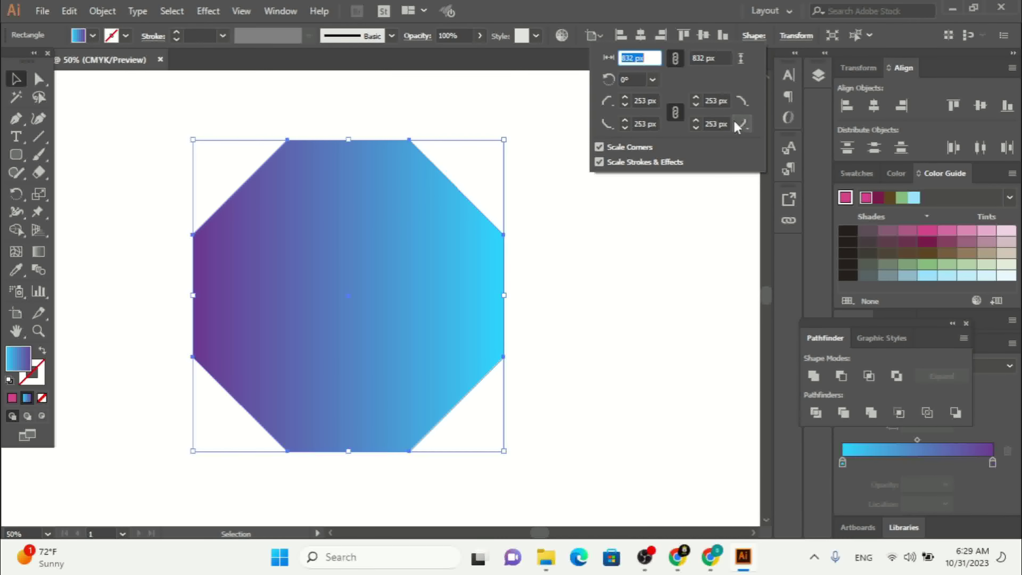
{"action": "left_click", "coordinate": [622, 98]}
{"action": "left_click", "coordinate": [622, 98]}
{"action": "left_click_drag", "start_coordinate": [622, 98], "coordinate": [622, 98]}
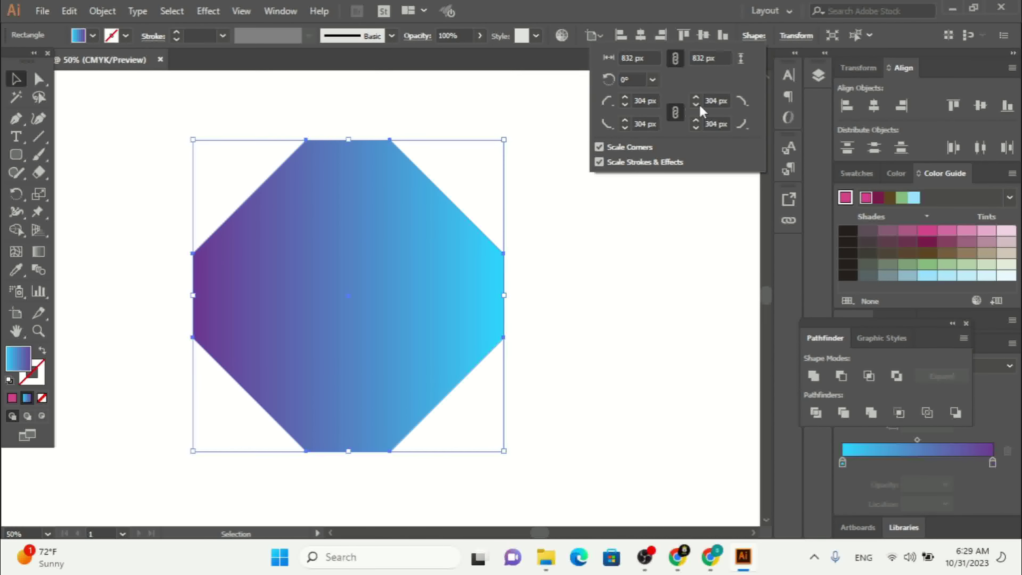
{"action": "left_click_drag", "start_coordinate": [696, 98], "coordinate": [696, 99]}
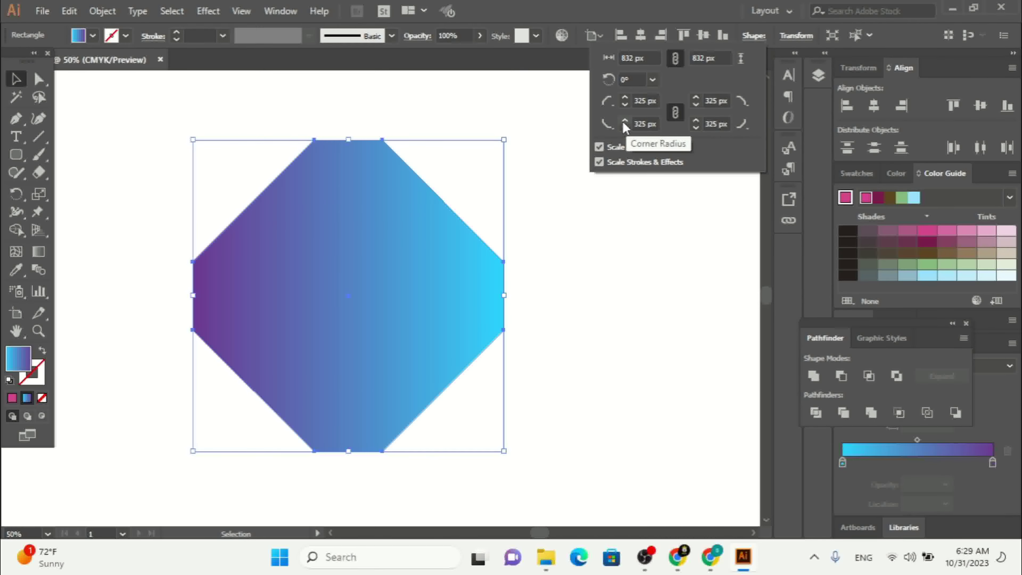
{"action": "left_click_drag", "start_coordinate": [625, 121], "coordinate": [625, 124]}
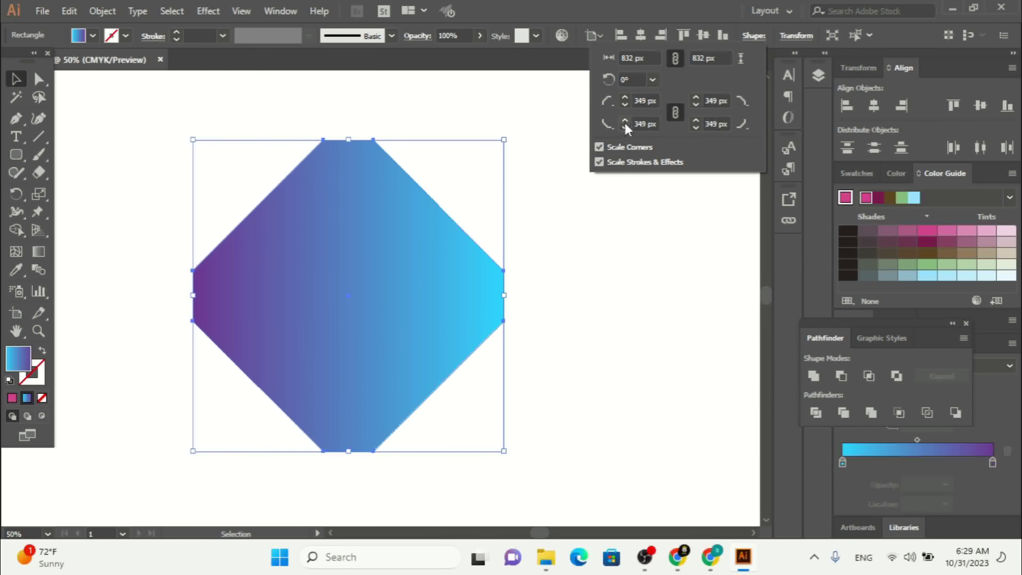
{"action": "left_click", "coordinate": [625, 122]}
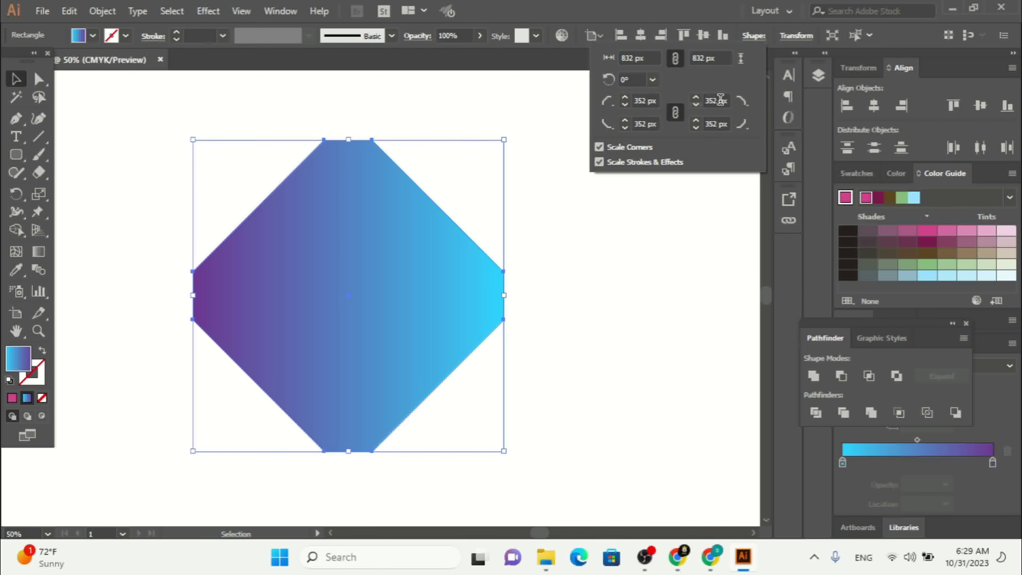
- Reduce the octagon's linked corner radii to 310 px and turn off Scale Corners
{"action": "left_click_drag", "start_coordinate": [626, 99], "coordinate": [629, 109]}
{"action": "left_click_drag", "start_coordinate": [696, 98], "coordinate": [696, 98]}
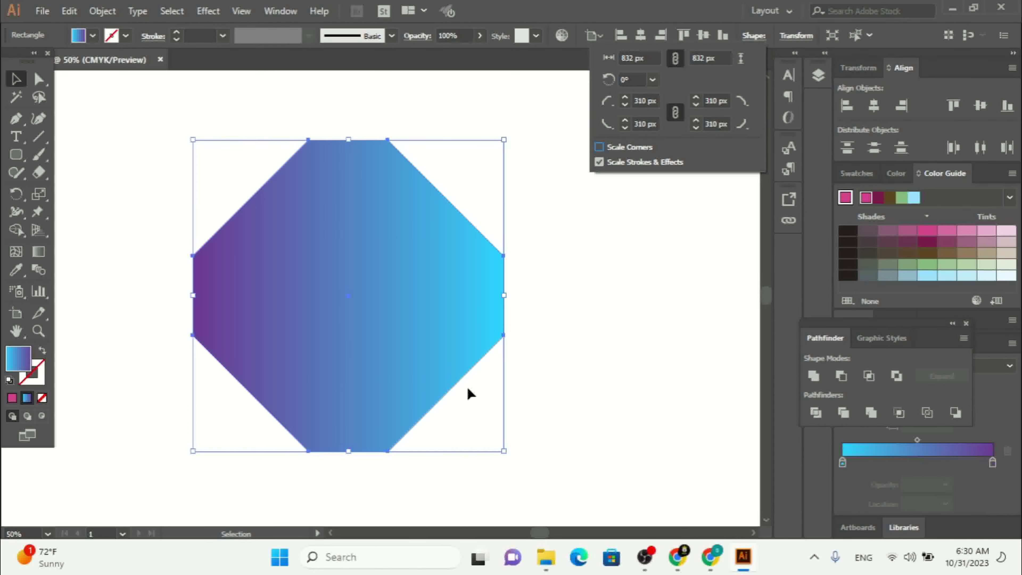
{"action": "left_click", "coordinate": [504, 454]}
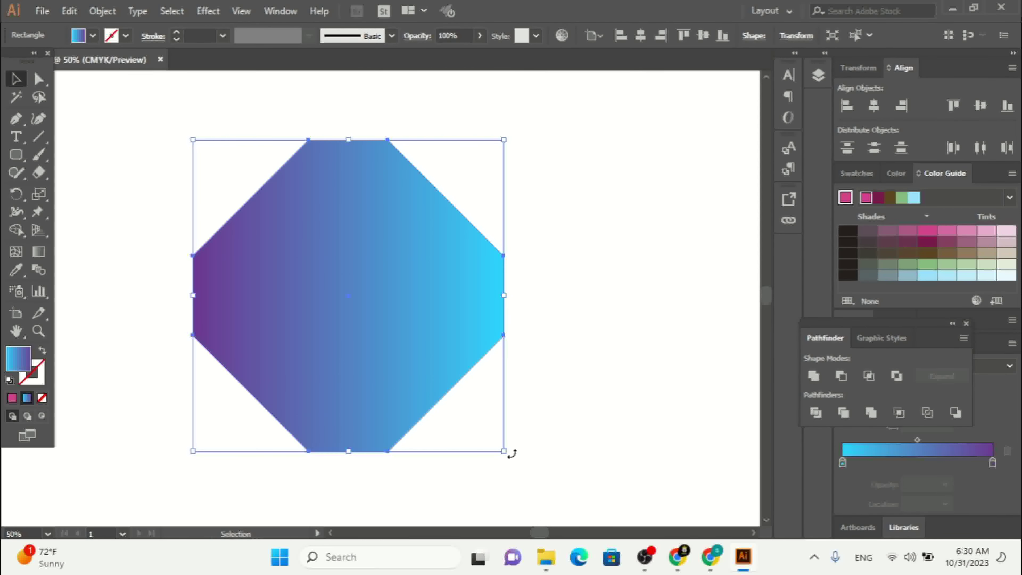
- Scale the octagon proportionally about its centre, first larger and finally down to about 676 px wide
{"action": "left_click_drag", "start_coordinate": [505, 453], "coordinate": [559, 500]}
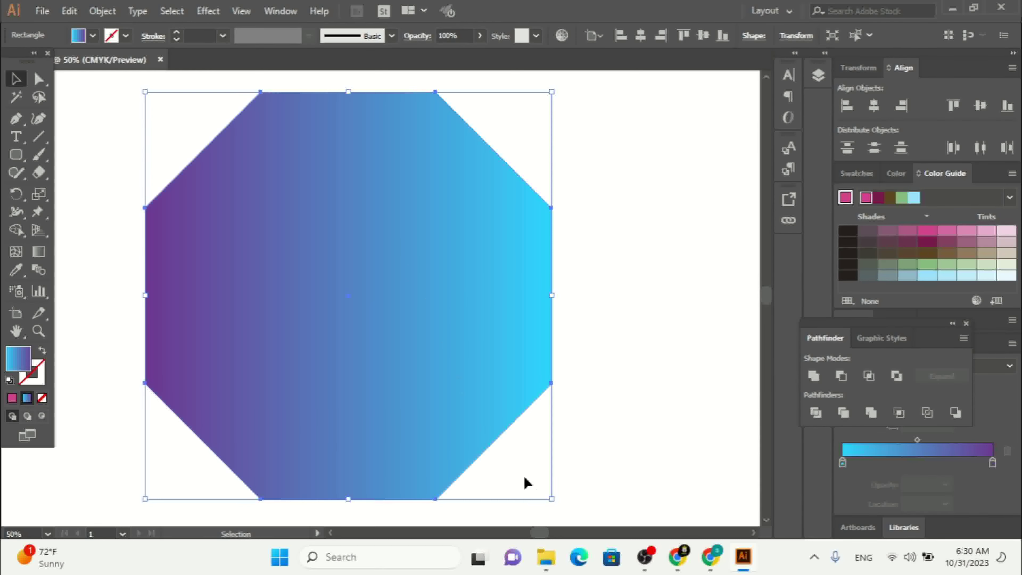
{"action": "left_click_drag", "start_coordinate": [551, 499], "coordinate": [476, 423]}
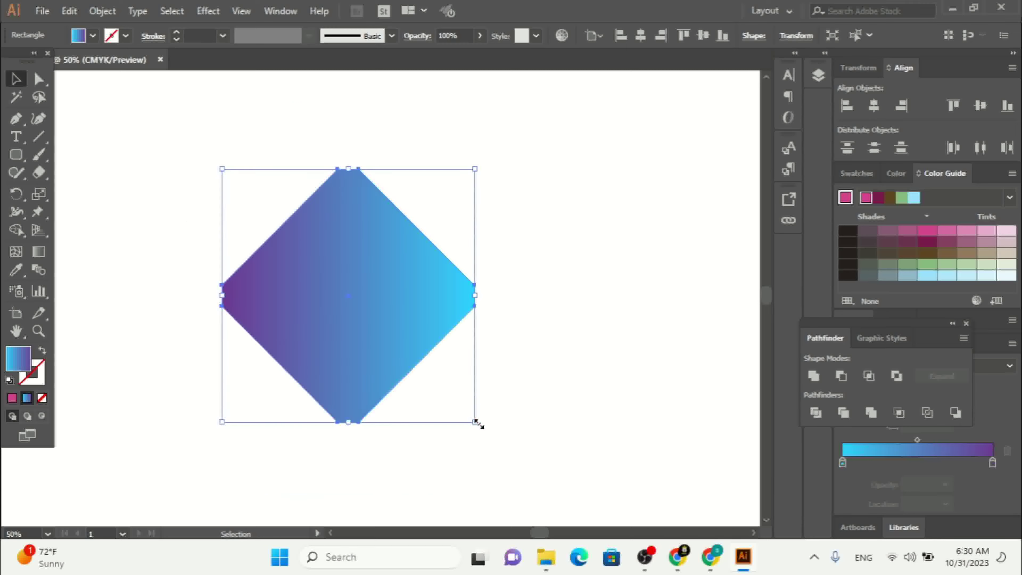
{"action": "left_click", "coordinate": [582, 383]}
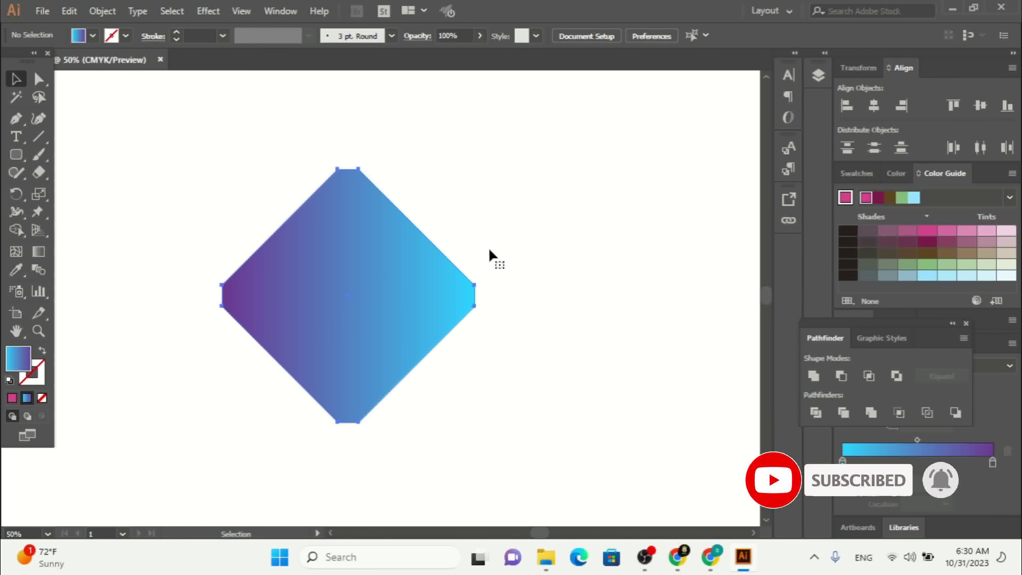
- Turn Scale Corners back on in the shape properties of the diamond-like shape
{"action": "key", "text": "ctrl+a"}
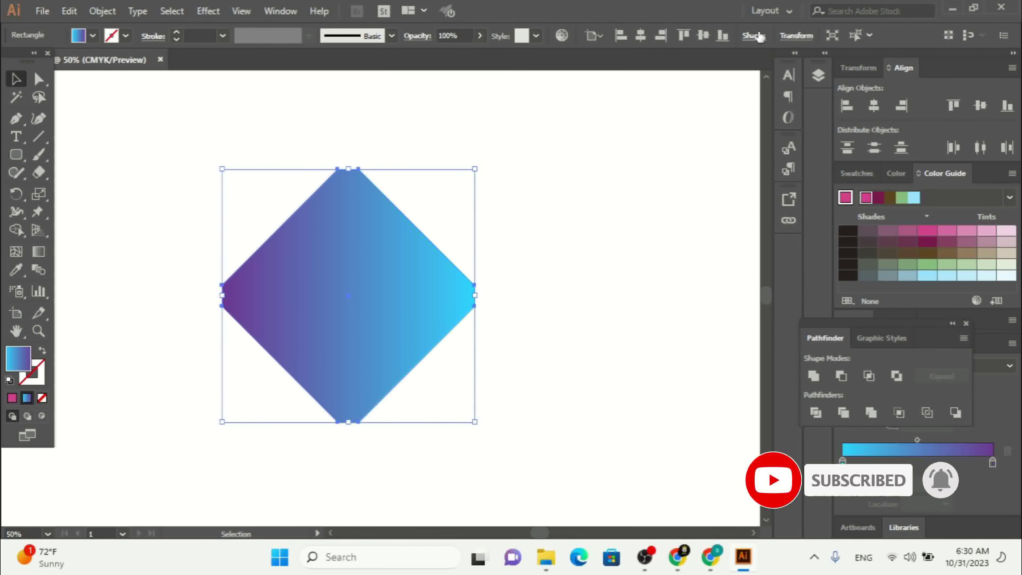
{"action": "left_click", "coordinate": [758, 37]}
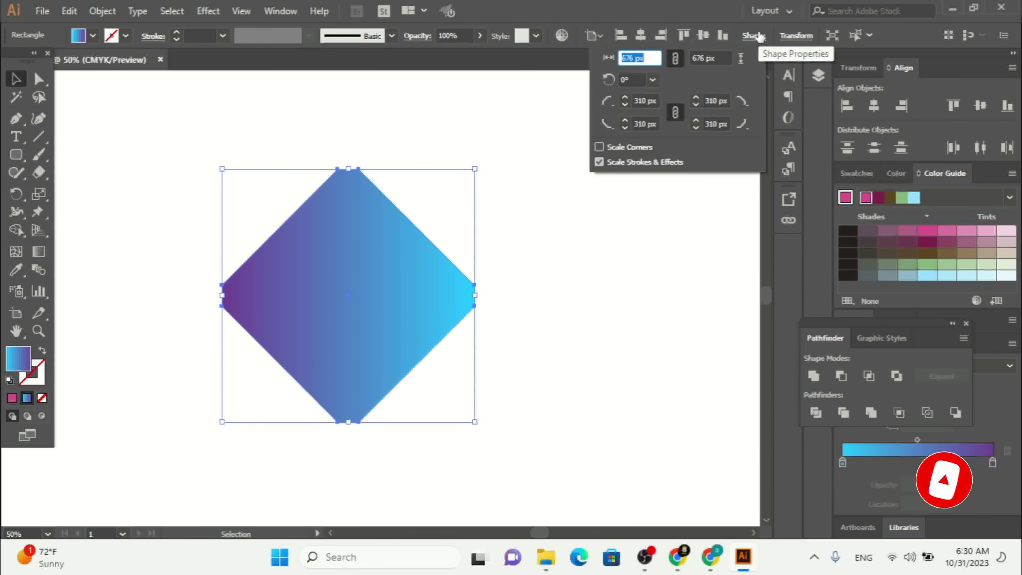
{"action": "left_click", "coordinate": [599, 147]}
{"action": "left_click", "coordinate": [539, 421]}
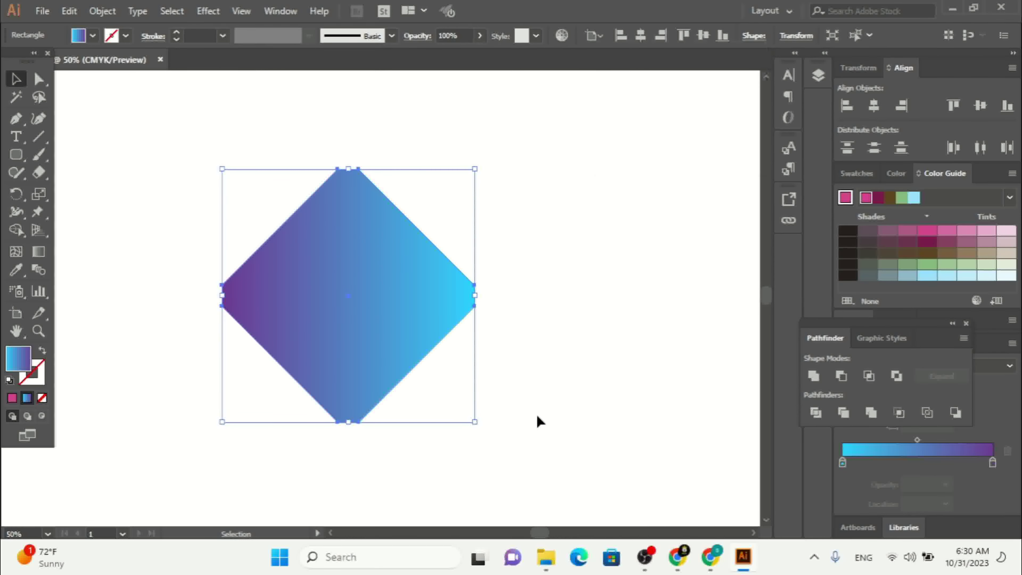
- Scale the diamond-like shape up proportionally about its centre and deselect it
{"action": "left_click", "coordinate": [529, 359]}
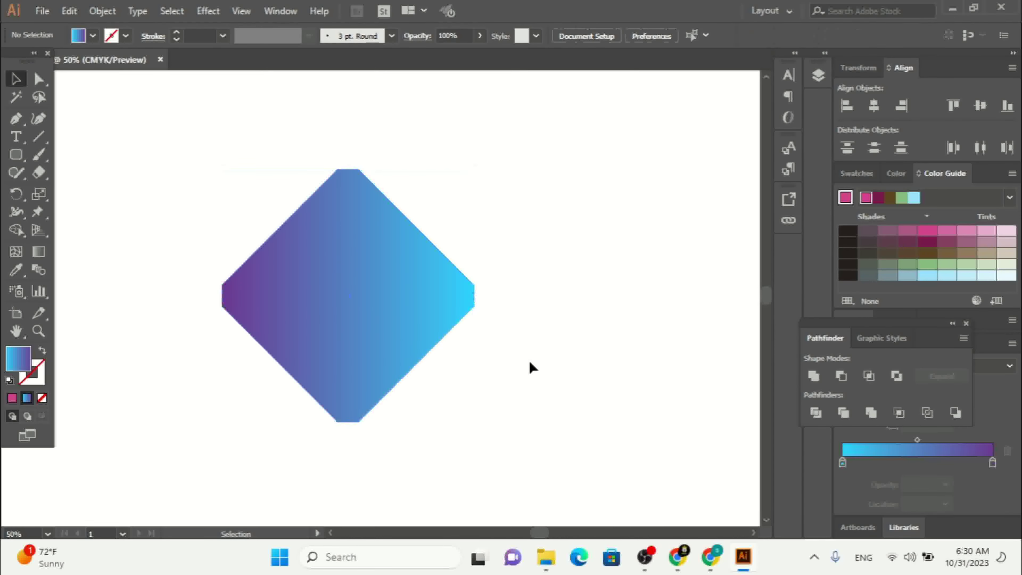
{"action": "left_click", "coordinate": [427, 307]}
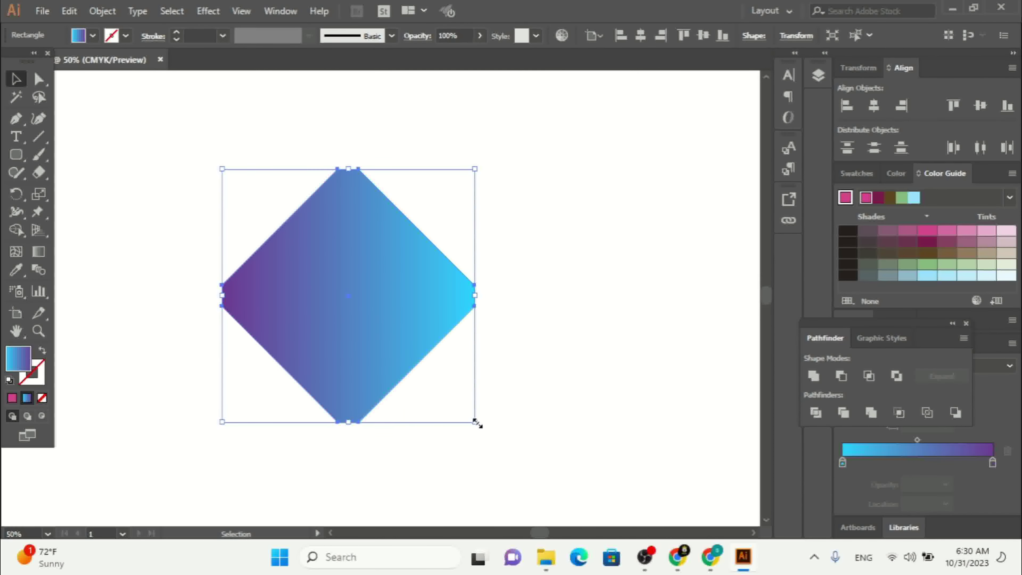
{"action": "left_click_drag", "start_coordinate": [476, 422], "coordinate": [522, 472]}
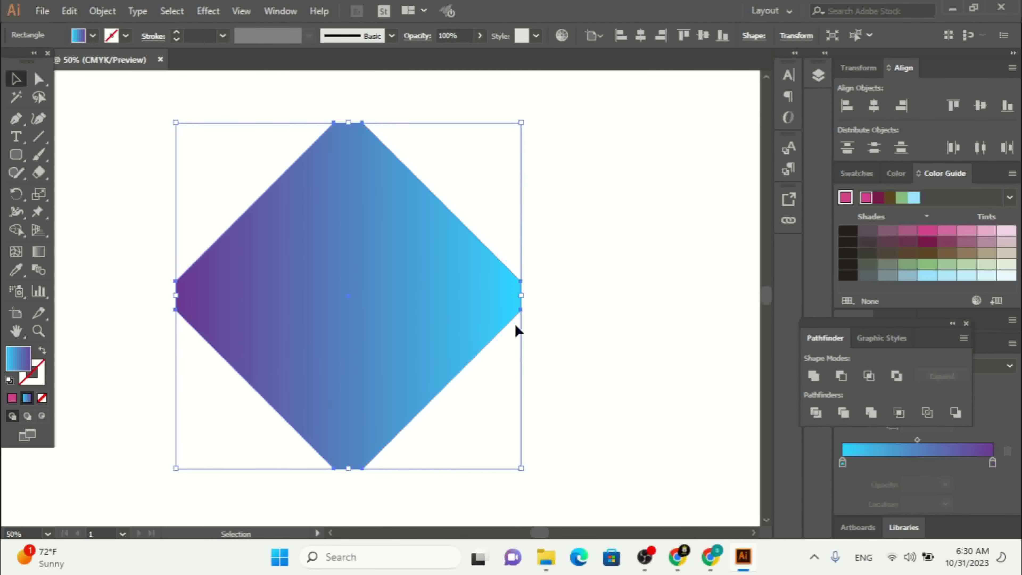
{"action": "left_click", "coordinate": [563, 237]}
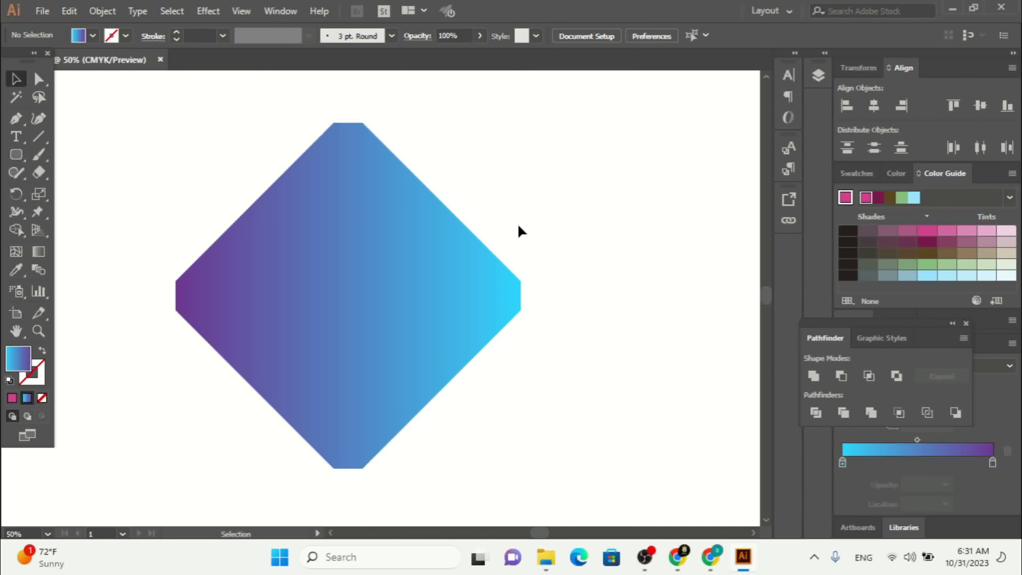
- Review the Scale Corners and Scale Strokes & Effects options in the diamond-like shape's properties
{"action": "left_click", "coordinate": [388, 252]}
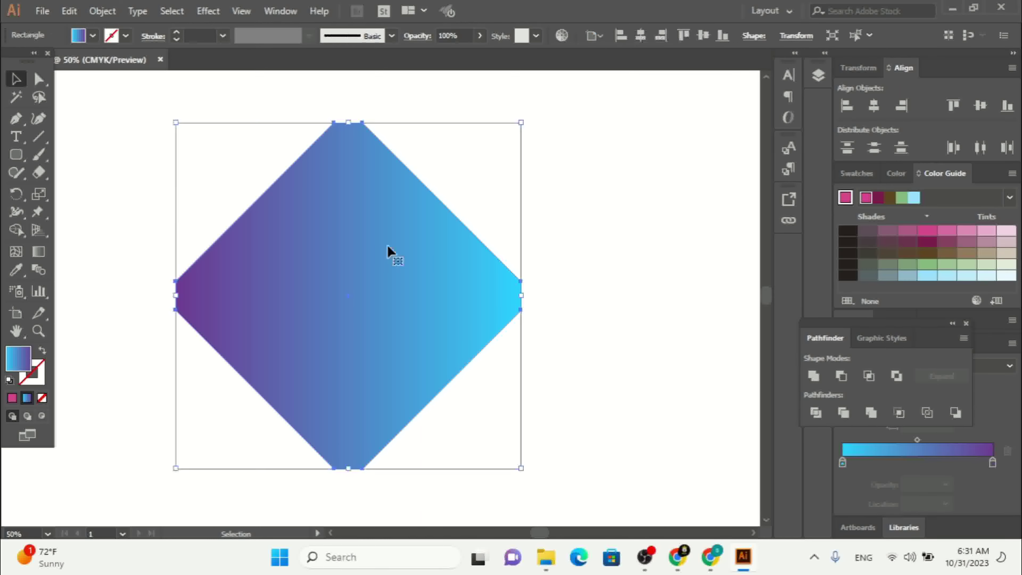
{"action": "left_click", "coordinate": [756, 36]}
{"action": "left_click", "coordinate": [630, 149]}
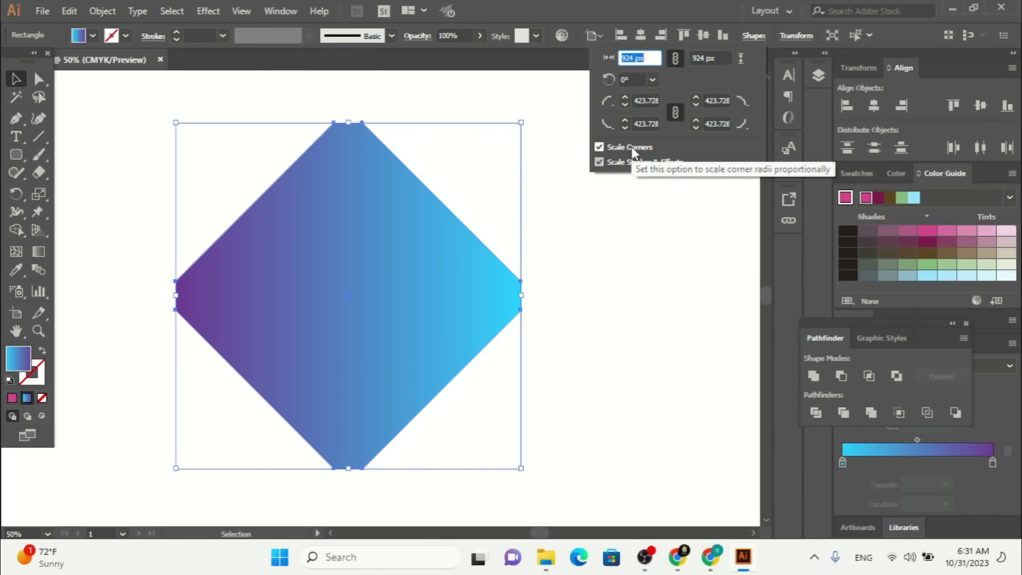
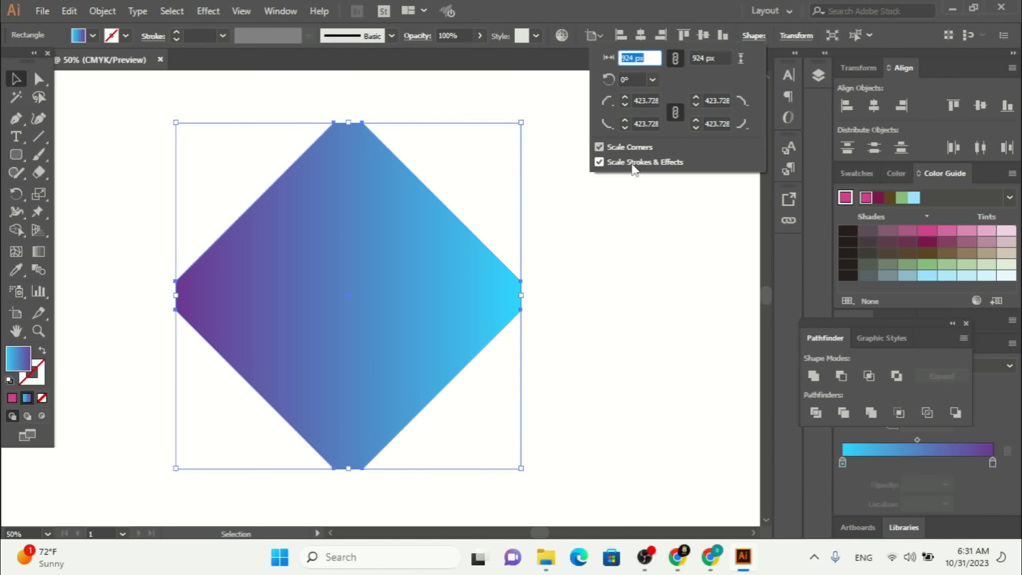
{"action": "left_click", "coordinate": [173, 166]}
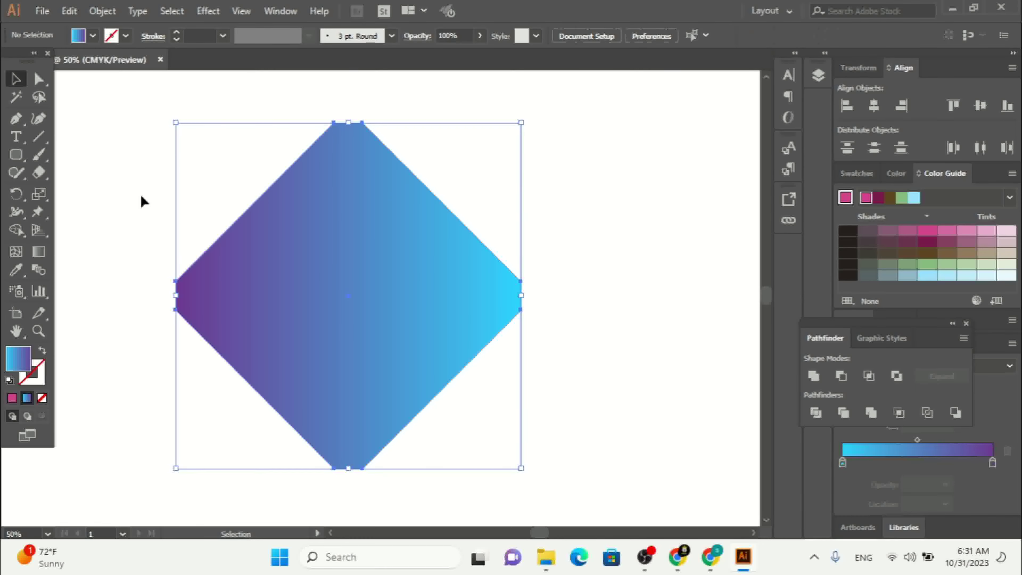
- Give the diamond-like shape a red stroke with a weight of 10 pt
{"action": "left_click", "coordinate": [351, 239]}
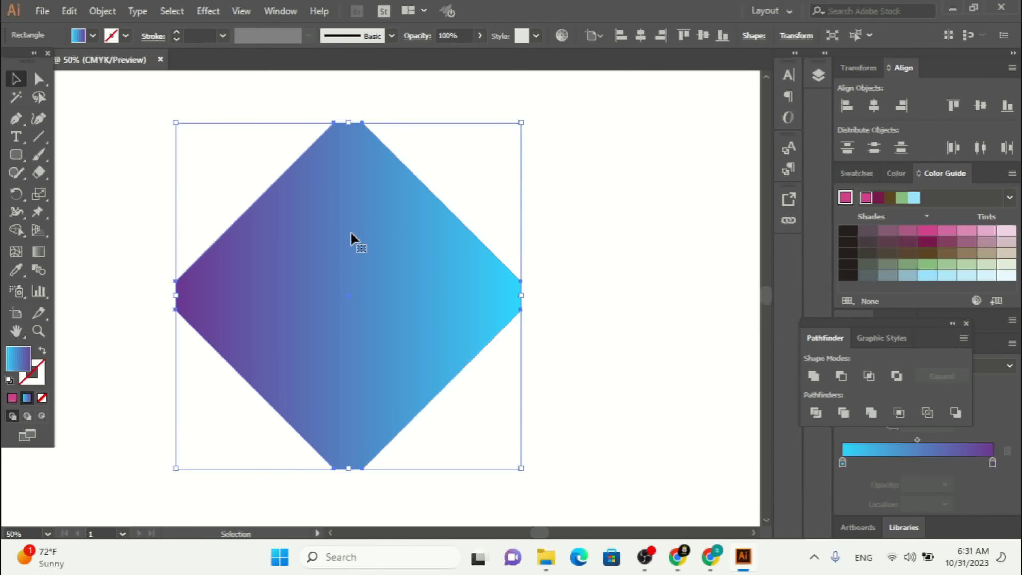
{"action": "left_click", "coordinate": [126, 36]}
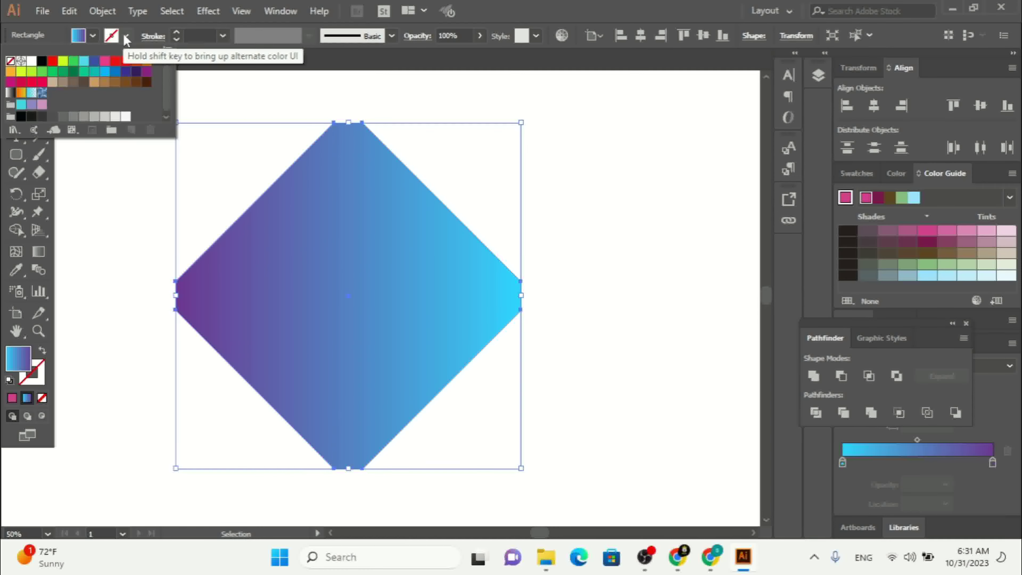
{"action": "left_click", "coordinate": [52, 60]}
{"action": "left_click", "coordinate": [178, 32]}
{"action": "left_click", "coordinate": [178, 32]}
{"action": "left_click", "coordinate": [178, 32]}
{"action": "left_click", "coordinate": [178, 32]}
{"action": "left_click", "coordinate": [177, 33]}
{"action": "left_click", "coordinate": [177, 32]}
{"action": "left_click", "coordinate": [178, 32]}
{"action": "left_click", "coordinate": [177, 33]}
{"action": "left_click", "coordinate": [178, 32]}
{"action": "left_click", "coordinate": [178, 32]}
{"action": "left_click", "coordinate": [177, 32]}
{"action": "left_click", "coordinate": [178, 32]}
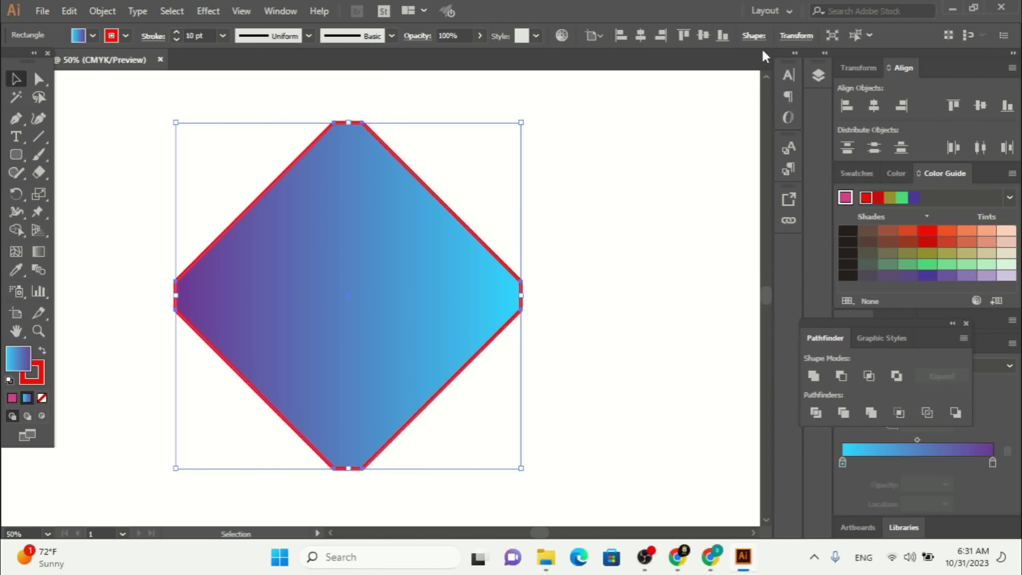
- Turn off Scale Strokes & Effects for the diamond-like shape and scale it down proportionally about its centre in successive stages
{"action": "left_click", "coordinate": [754, 36]}
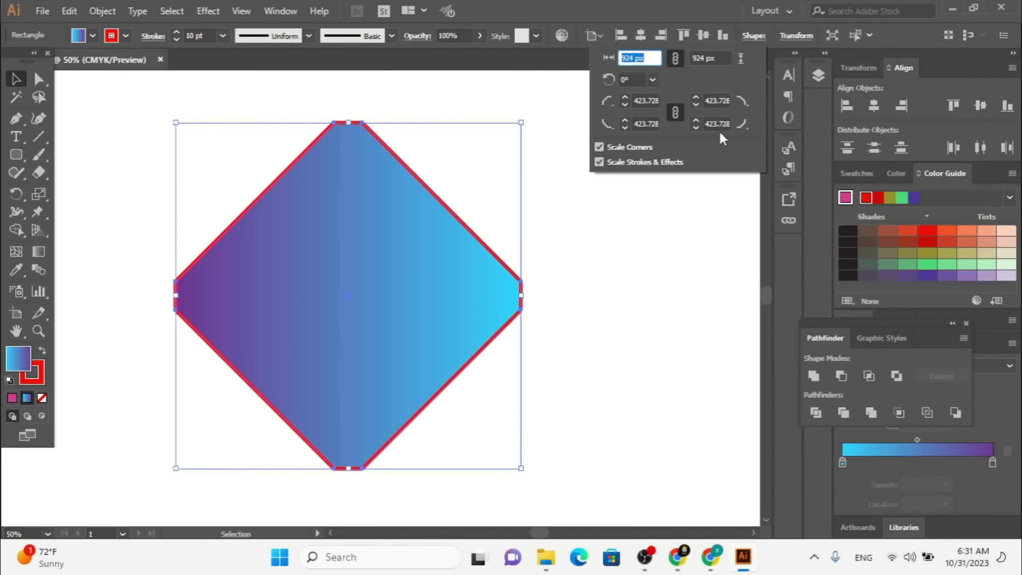
{"action": "left_click", "coordinate": [599, 162]}
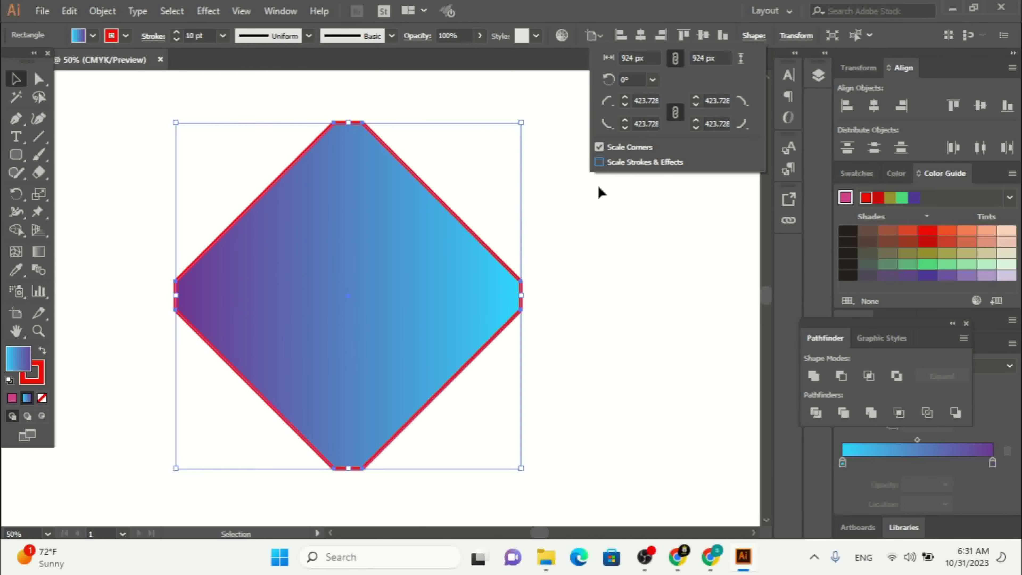
{"action": "left_click", "coordinate": [522, 468]}
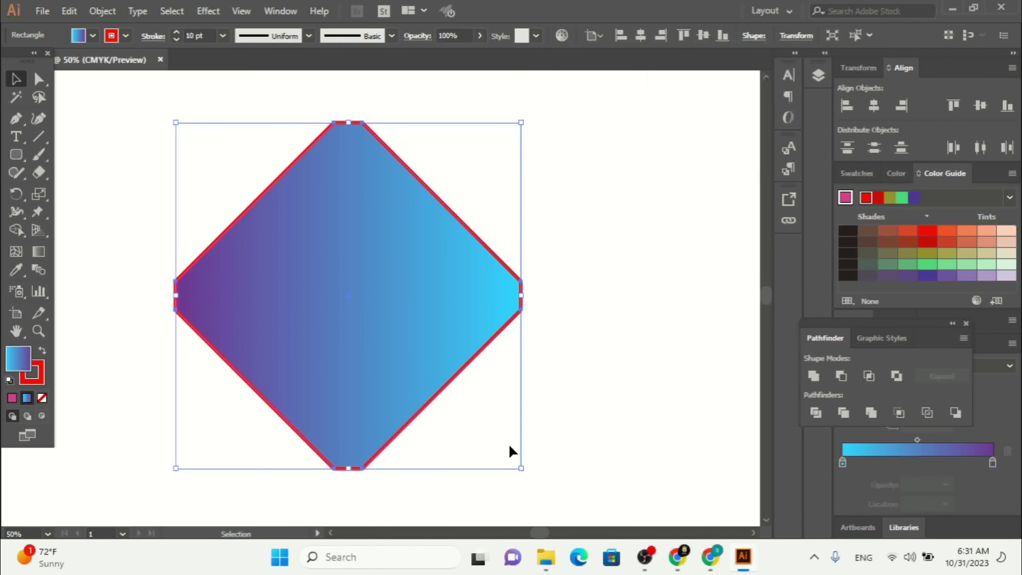
{"action": "left_click_drag", "start_coordinate": [521, 469], "coordinate": [440, 402]}
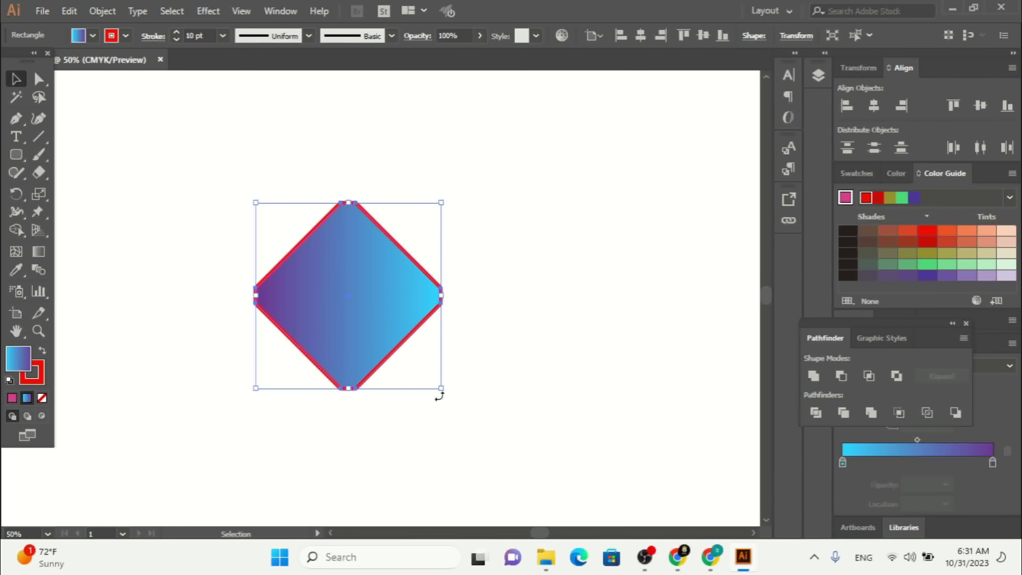
{"action": "mouse_move", "coordinate": [441, 390]}
{"action": "left_mouse_down"}
{"action": "mouse_move", "coordinate": [404, 354]}
{"action": "mouse_move", "coordinate": [433, 385]}
{"action": "left_mouse_up"}
{"action": "left_click", "coordinate": [412, 320]}
{"action": "left_click_drag", "start_coordinate": [444, 391], "coordinate": [416, 362]}
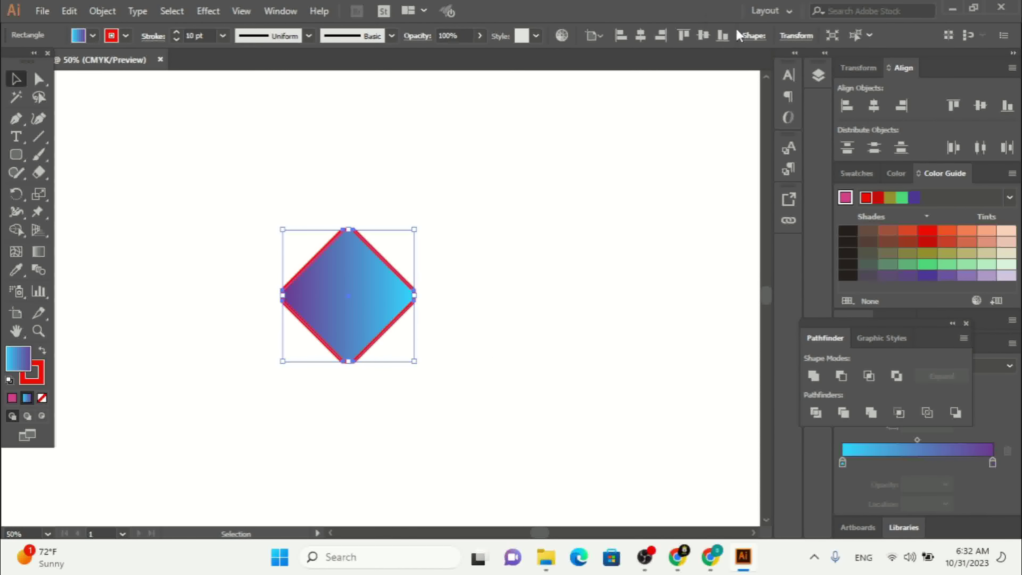
- Undo the scaling of the diamond-like shape back to its full size
{"action": "key", "text": "ctrl+z"}
{"action": "key", "text": "ctrl+z"}
{"action": "key", "text": "ctrl+z"}
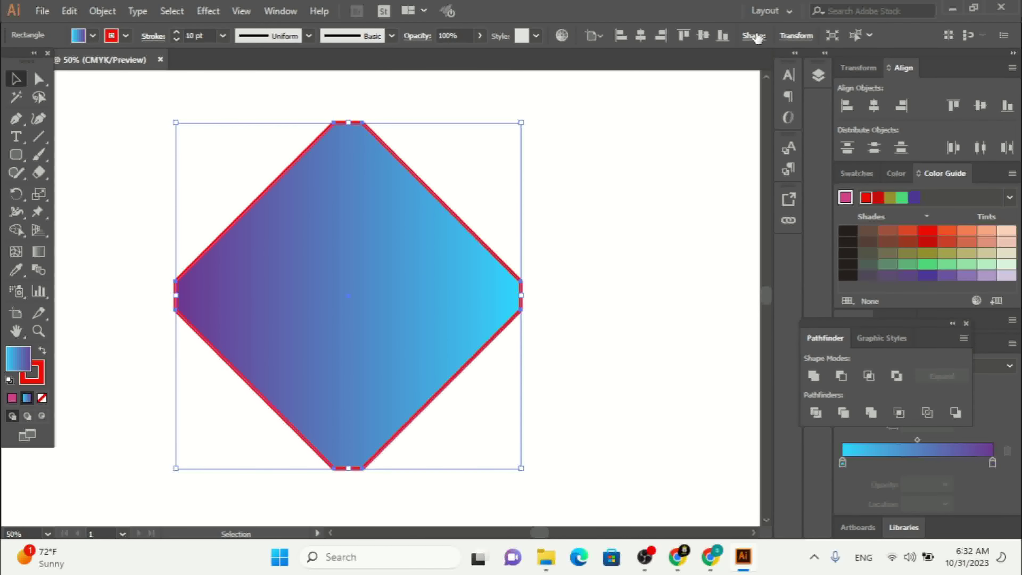
- Turn Scale Strokes & Effects back on and scale the diamond-like shape down about its centre to about 564 px wide
{"action": "left_click", "coordinate": [754, 36]}
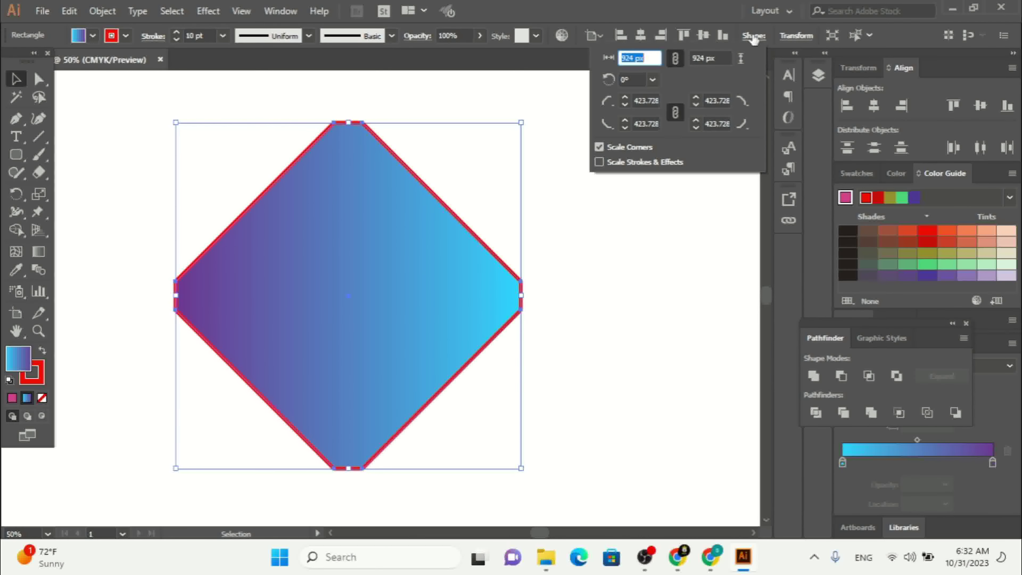
{"action": "left_click", "coordinate": [600, 162]}
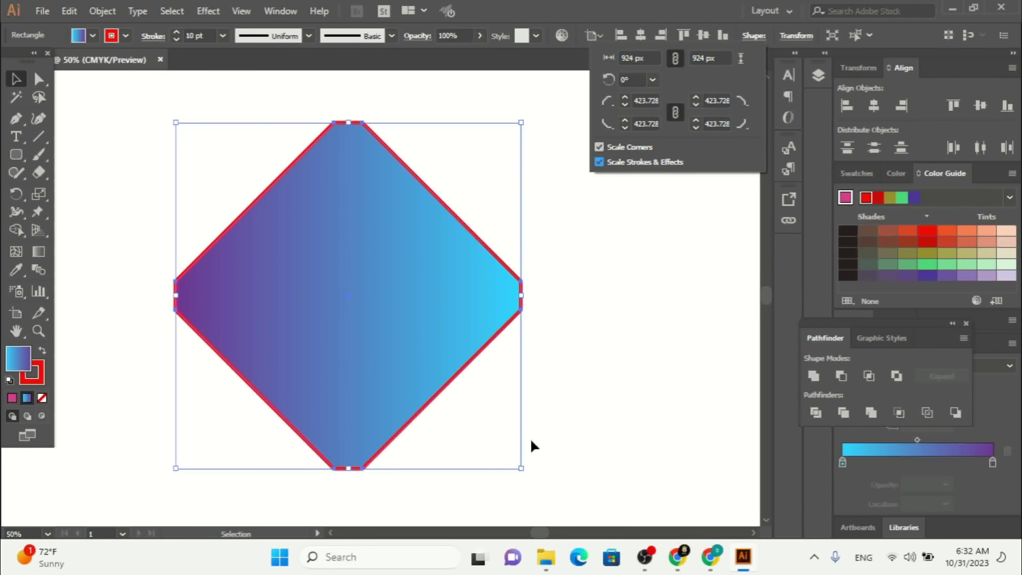
{"action": "left_click", "coordinate": [521, 469]}
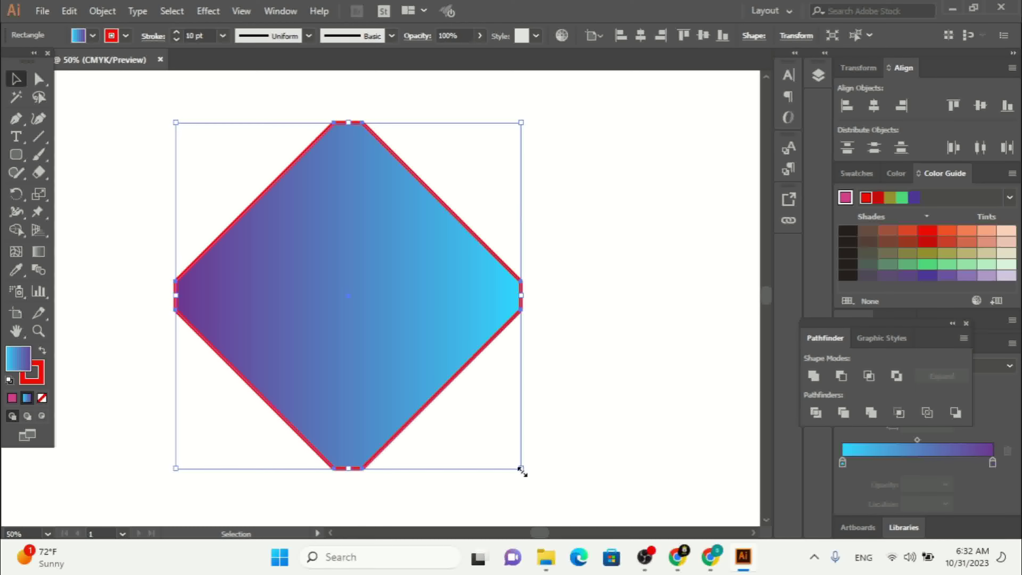
{"action": "left_click_drag", "start_coordinate": [521, 469], "coordinate": [453, 423]}
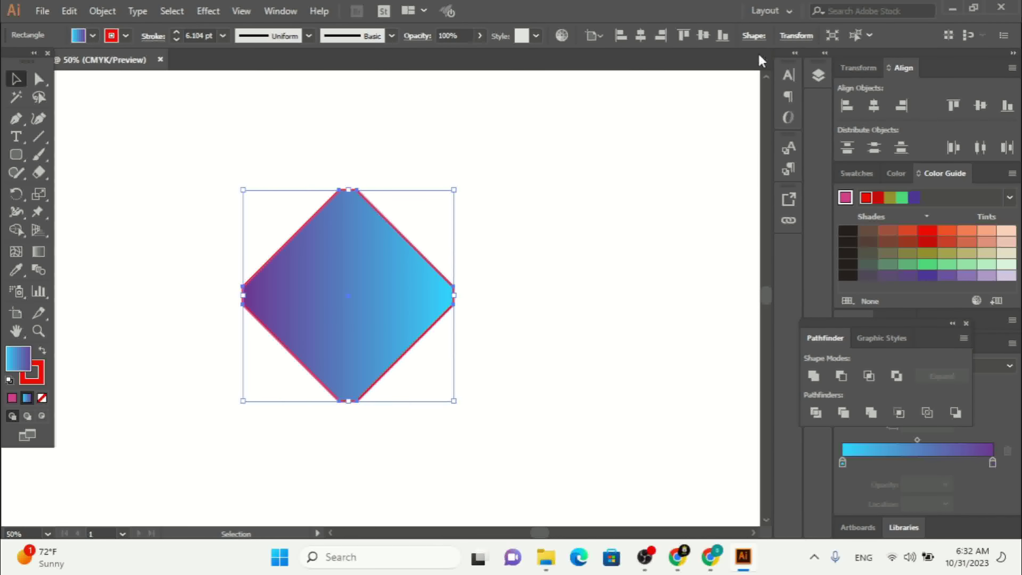
- Check the shape properties of the scaled diamond-like shape and delete it
{"action": "left_click", "coordinate": [754, 36]}
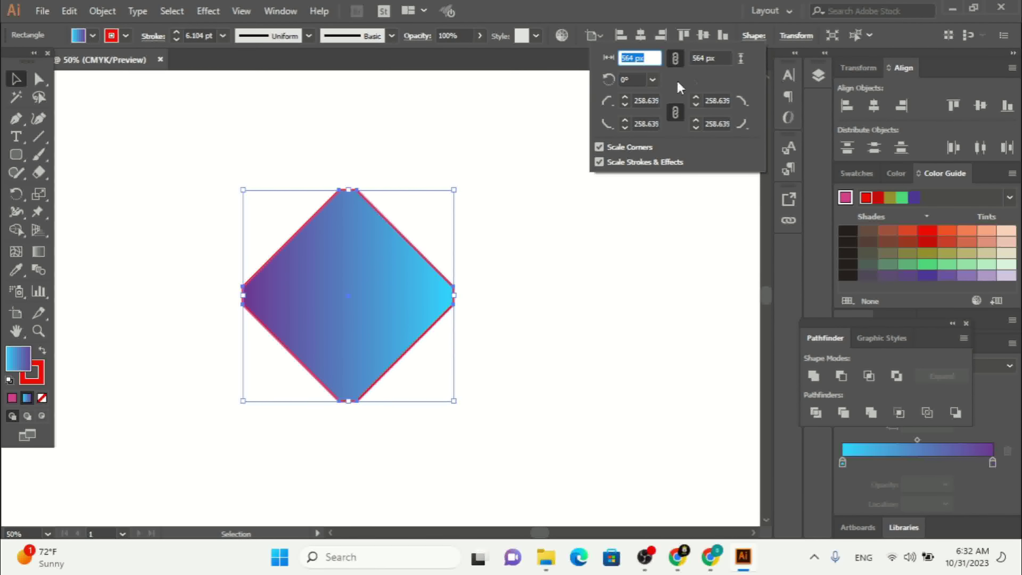
{"action": "left_click", "coordinate": [764, 36]}
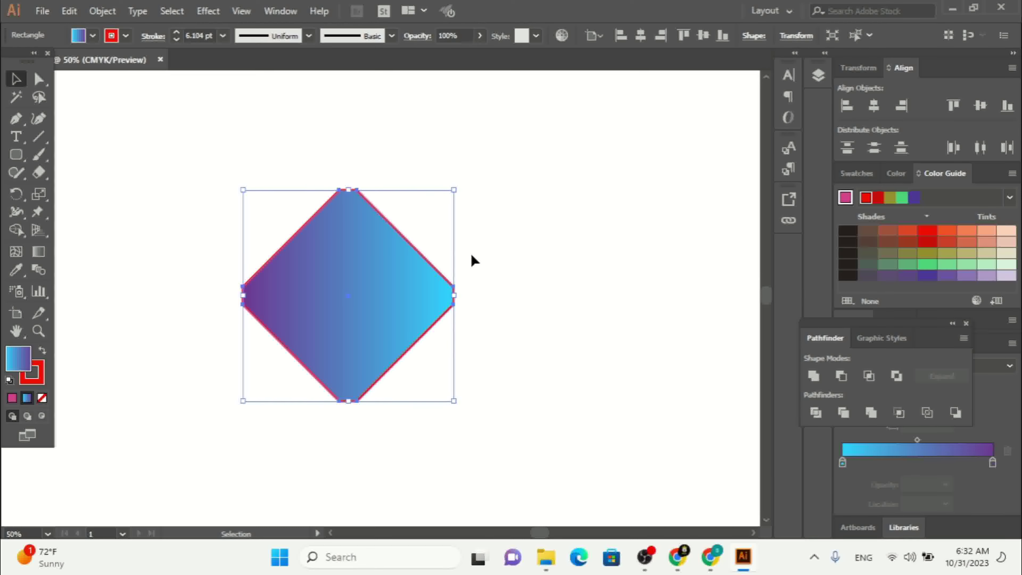
{"action": "key", "text": "Delete"}
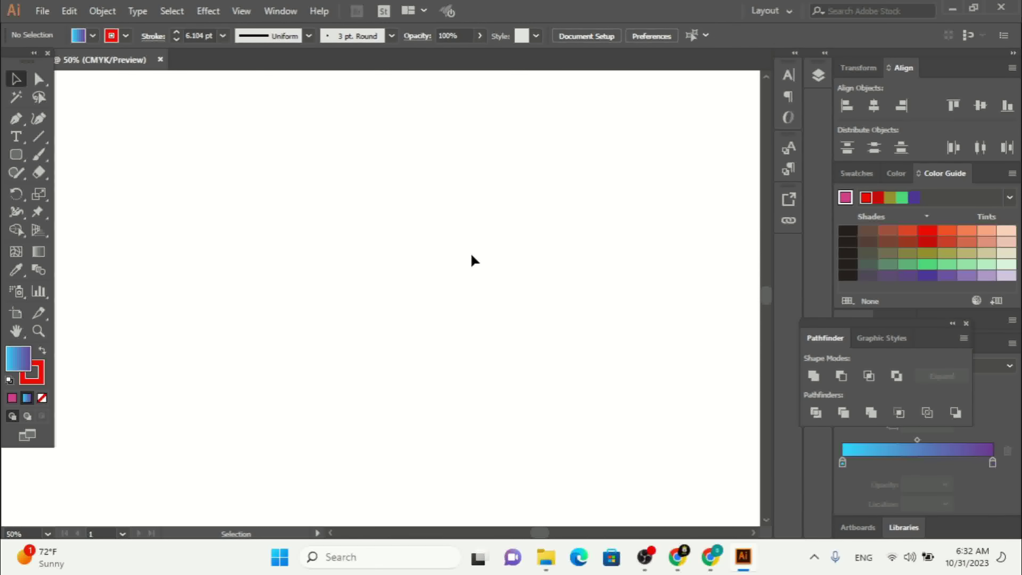
- Draw trial shapes outward from their centre with the Ellipse Tool, removing each one
{"action": "left_click", "coordinate": [17, 161]}
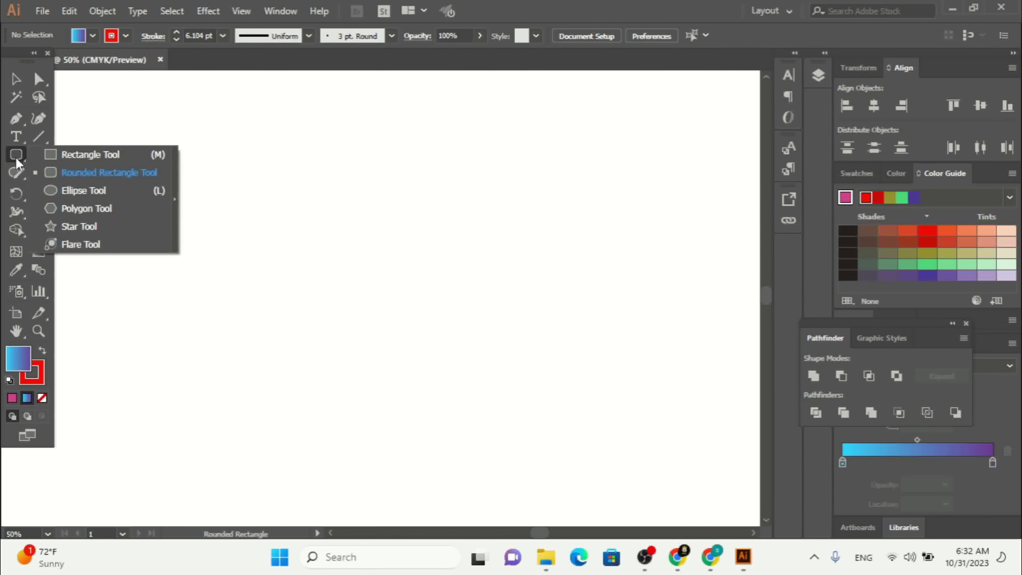
{"action": "left_click", "coordinate": [76, 196]}
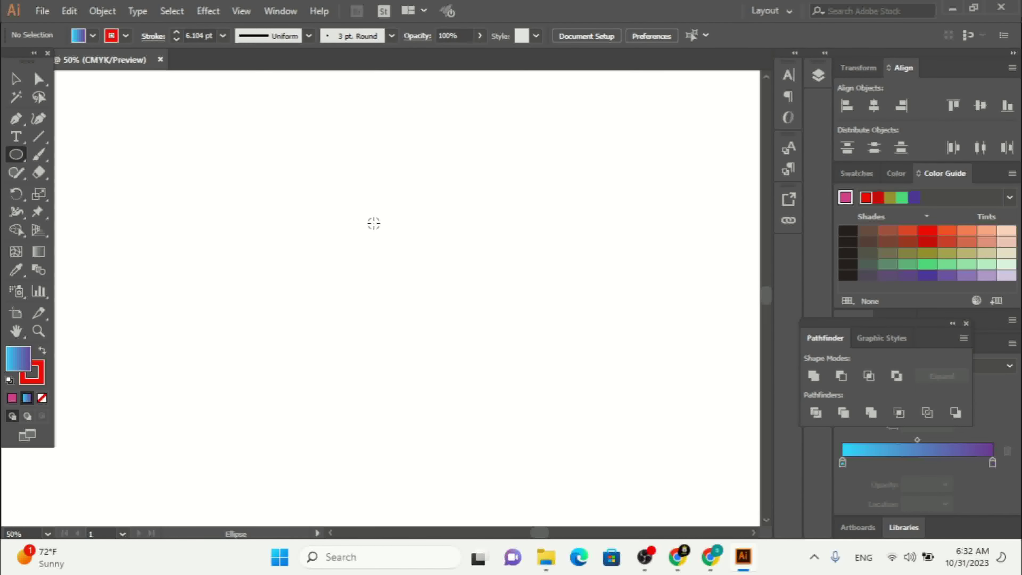
{"action": "left_click_drag", "start_coordinate": [374, 222], "coordinate": [422, 288]}
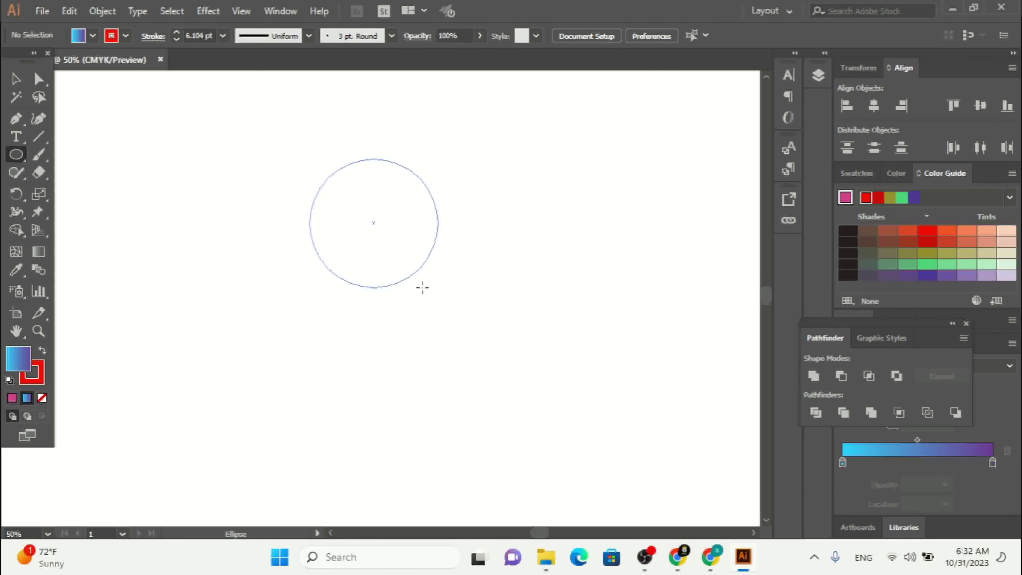
{"action": "left_click_drag", "start_coordinate": [422, 287], "coordinate": [422, 288]}
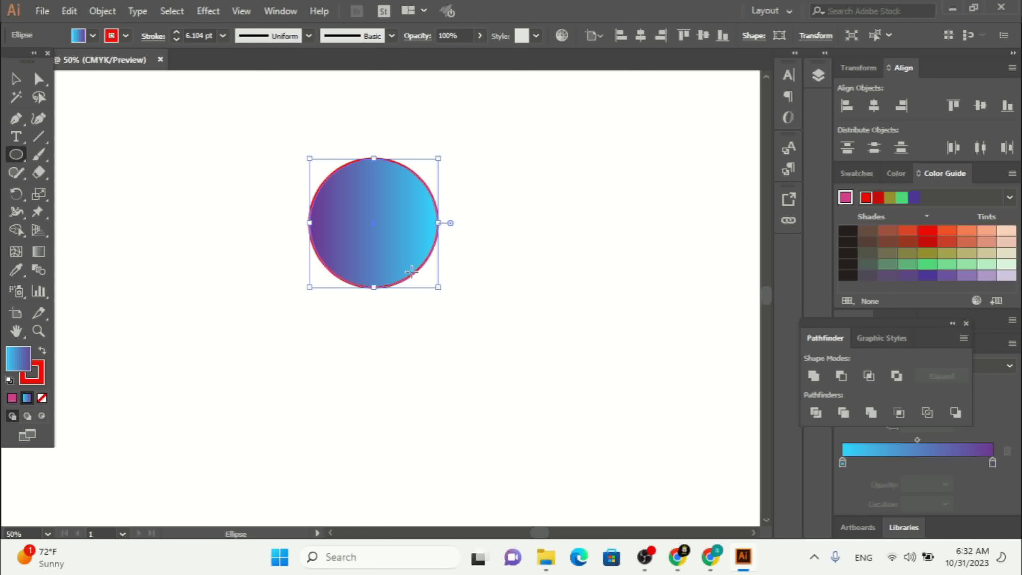
{"action": "key", "text": "Delete"}
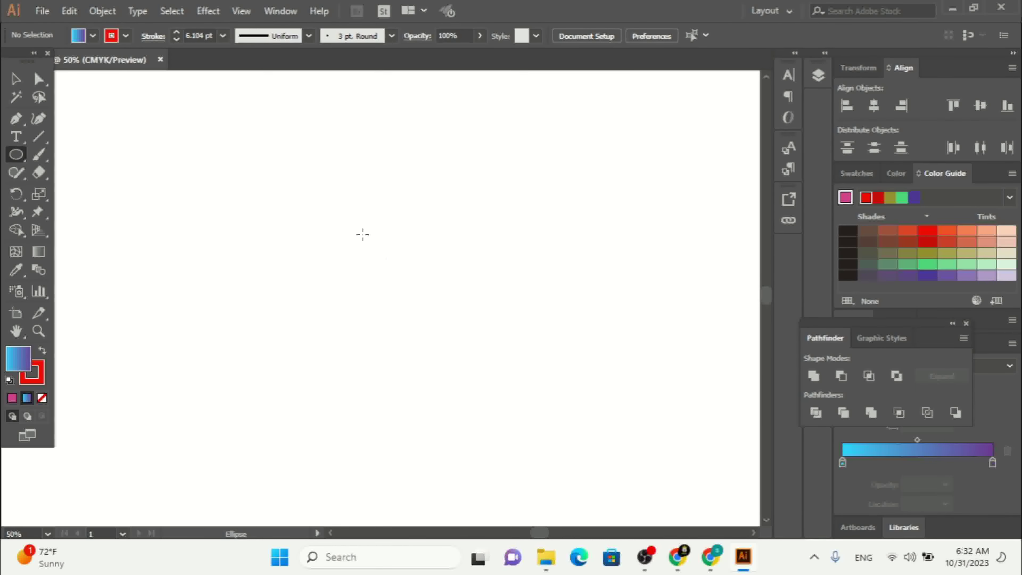
{"action": "mouse_move", "coordinate": [344, 208]}
{"action": "left_mouse_down"}
{"action": "mouse_move", "coordinate": [463, 371]}
{"action": "mouse_move", "coordinate": [657, 360]}
{"action": "mouse_move", "coordinate": [662, 302]}
{"action": "mouse_move", "coordinate": [479, 416]}
{"action": "mouse_move", "coordinate": [283, 416]}
{"action": "mouse_move", "coordinate": [314, 418]}
{"action": "mouse_move", "coordinate": [478, 320]}
{"action": "mouse_move", "coordinate": [413, 464]}
{"action": "mouse_move", "coordinate": [410, 340]}
{"action": "mouse_move", "coordinate": [477, 362]}
{"action": "left_mouse_up"}
{"action": "key", "text": "ctrl+z"}
- Draw a circle about 580 px wide from its centre with the Ellipse Tool and set its rotation to 210°
{"action": "left_click_drag", "start_coordinate": [290, 186], "coordinate": [369, 295]}
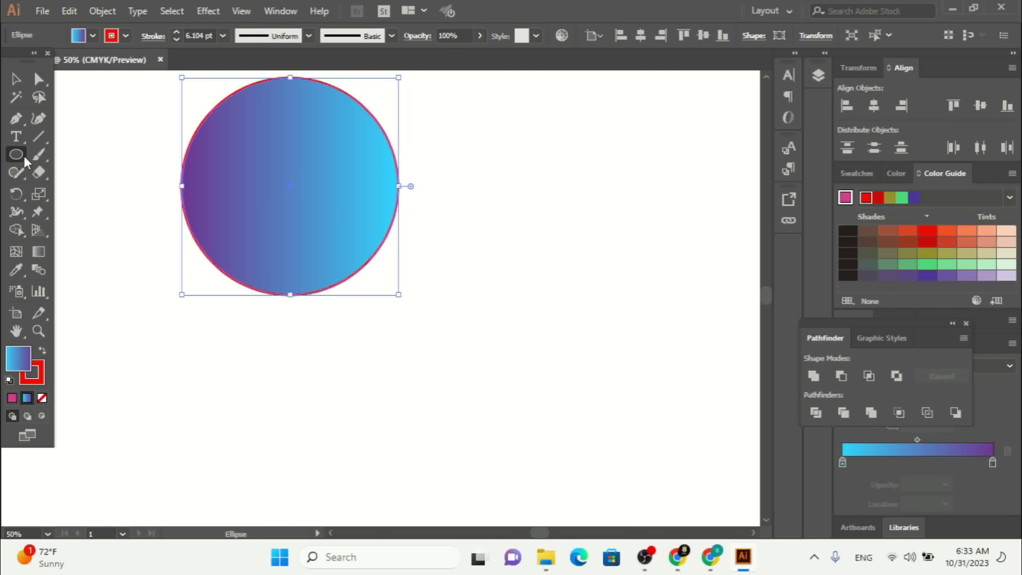
{"action": "left_click", "coordinate": [16, 156]}
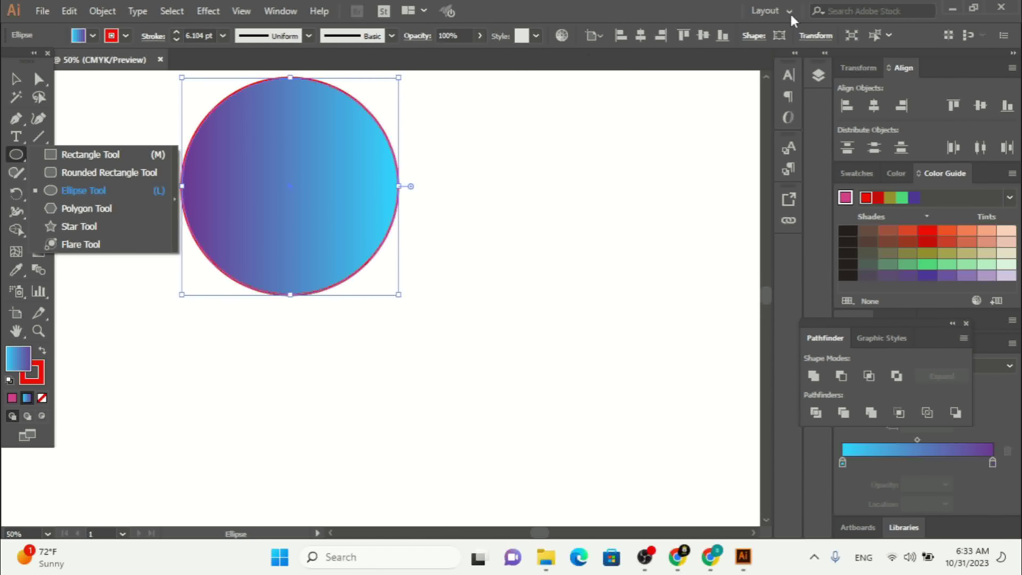
{"action": "left_click", "coordinate": [748, 40]}
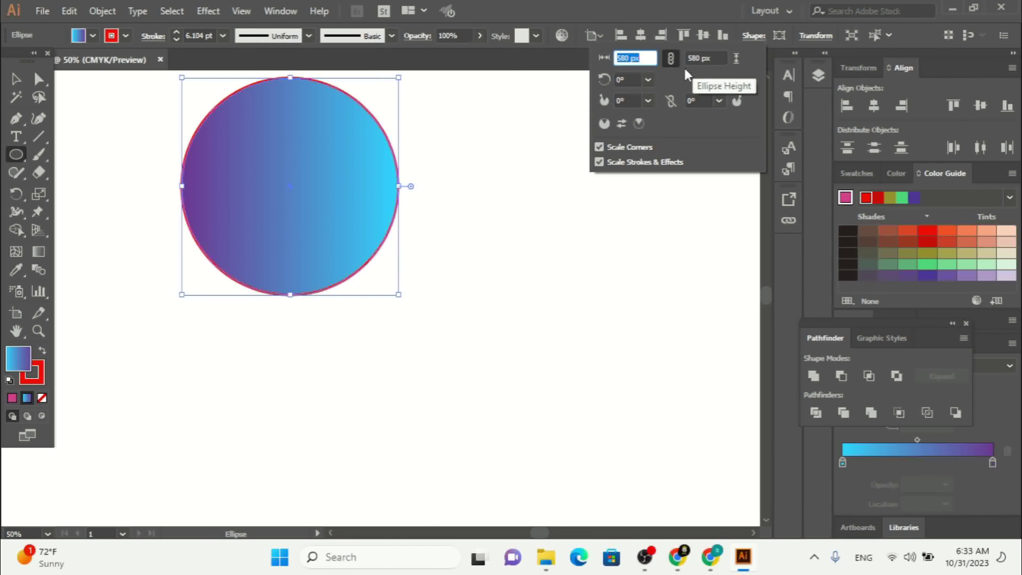
{"action": "left_click", "coordinate": [649, 80]}
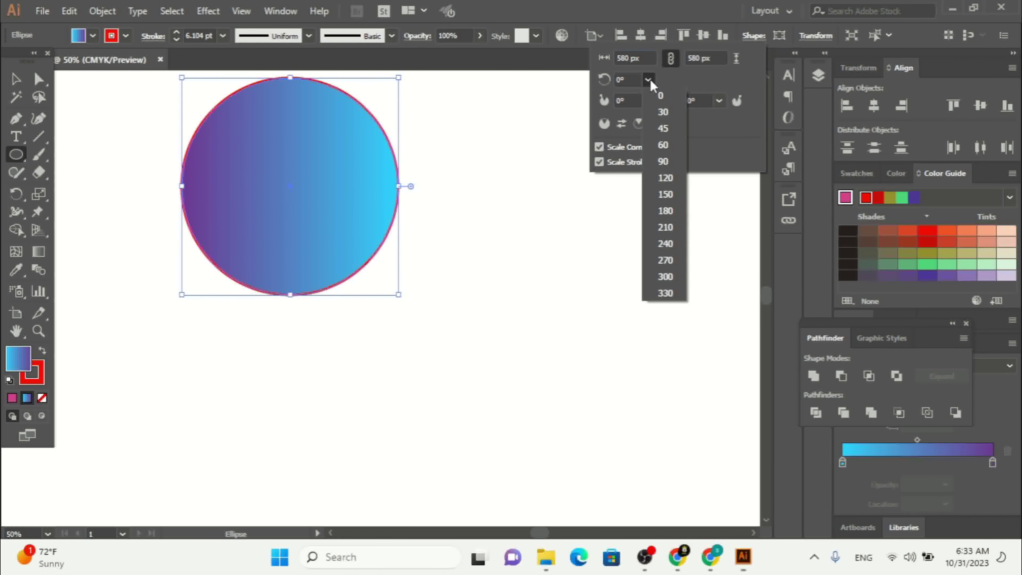
{"action": "left_click", "coordinate": [665, 228]}
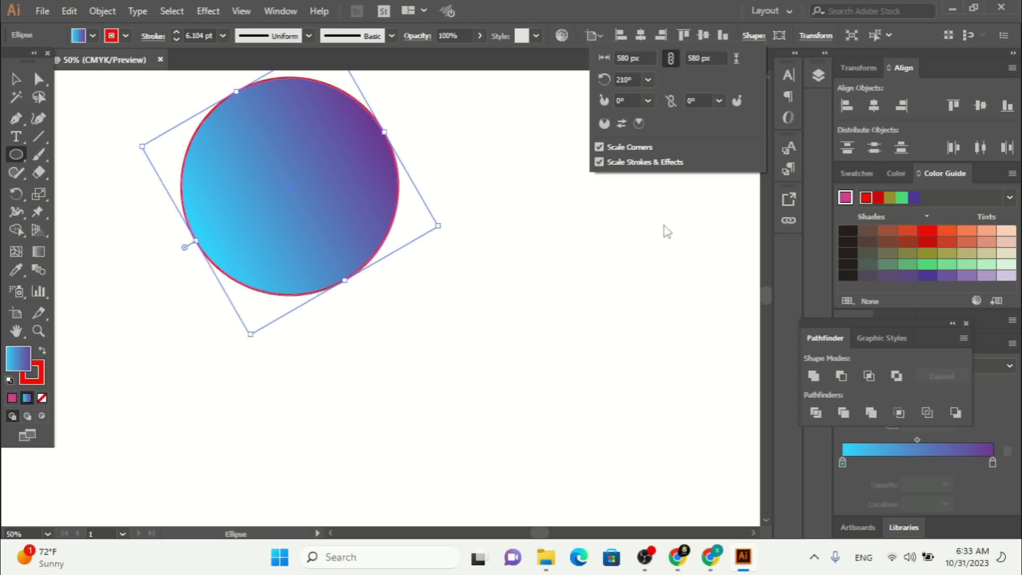
- Cut the circle into a pie by trying start angles of 180° and 120°, finally setting 270°
{"action": "left_click", "coordinate": [648, 100]}
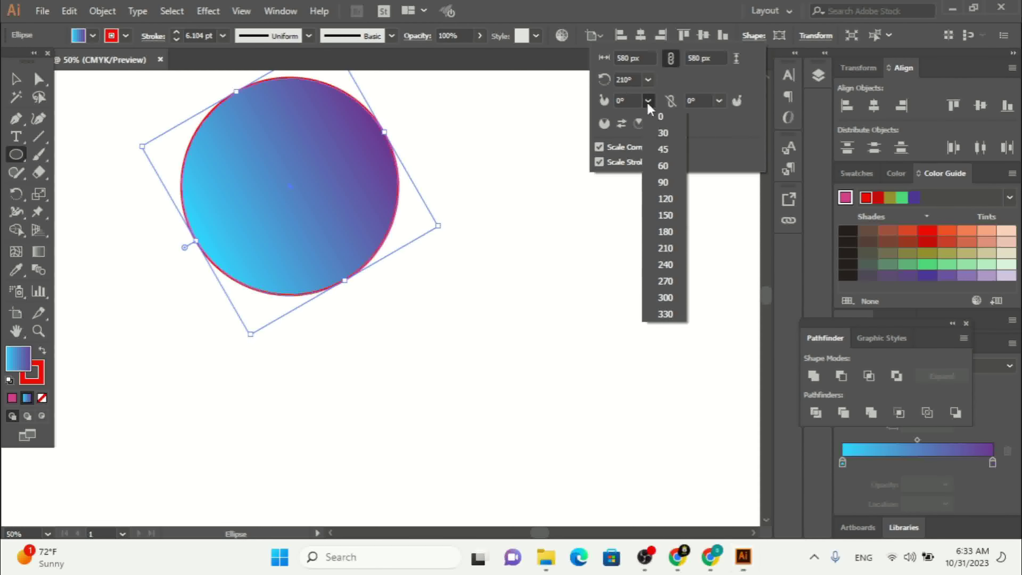
{"action": "left_click", "coordinate": [663, 232]}
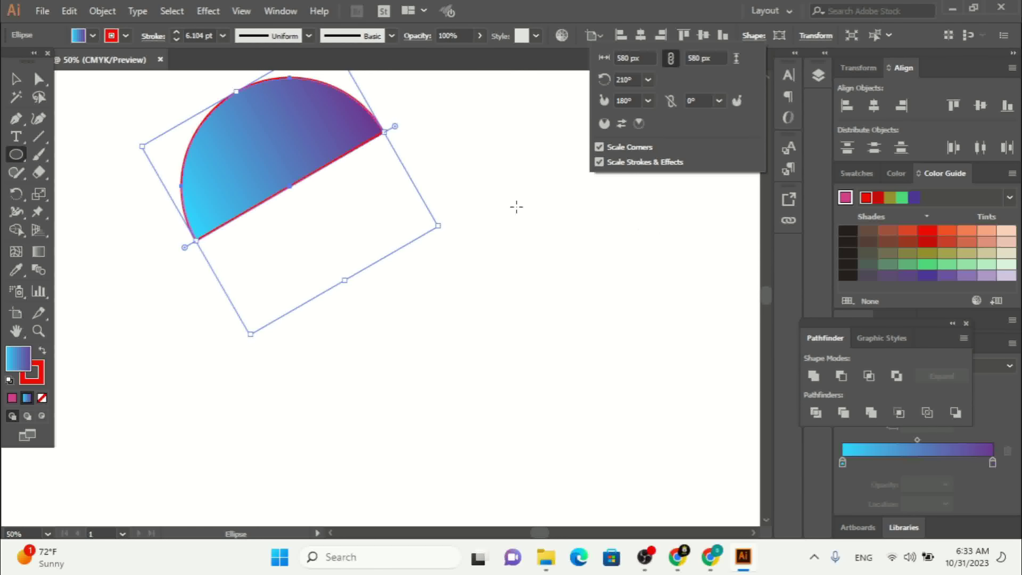
{"action": "left_click", "coordinate": [648, 100]}
{"action": "left_click", "coordinate": [668, 201]}
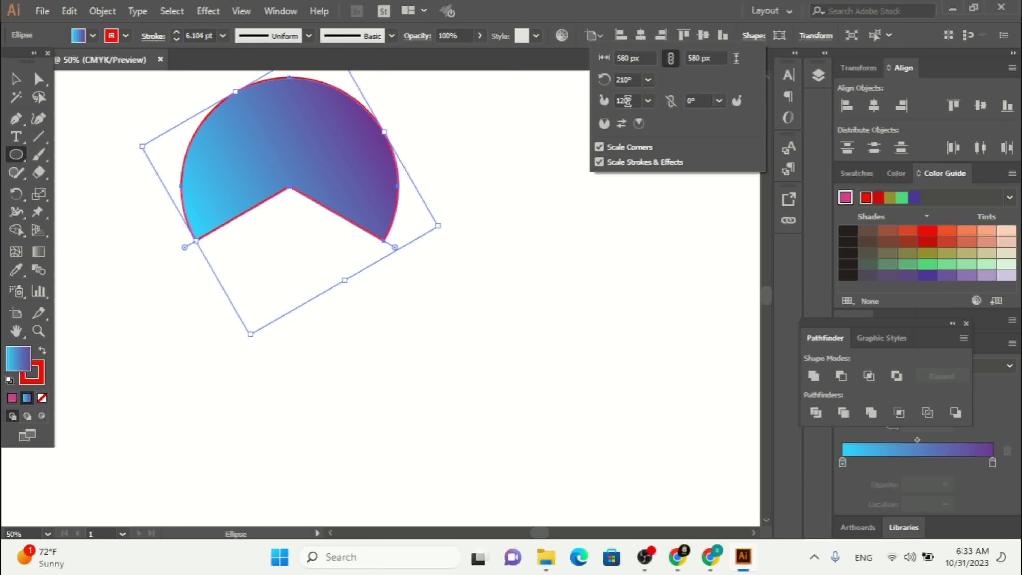
{"action": "left_click", "coordinate": [647, 101]}
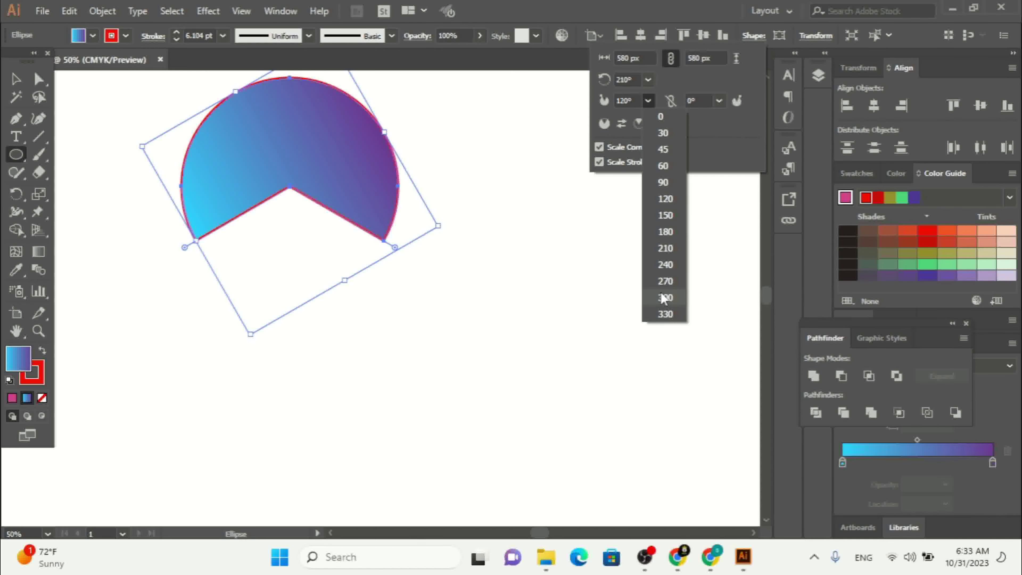
{"action": "left_click", "coordinate": [665, 282]}
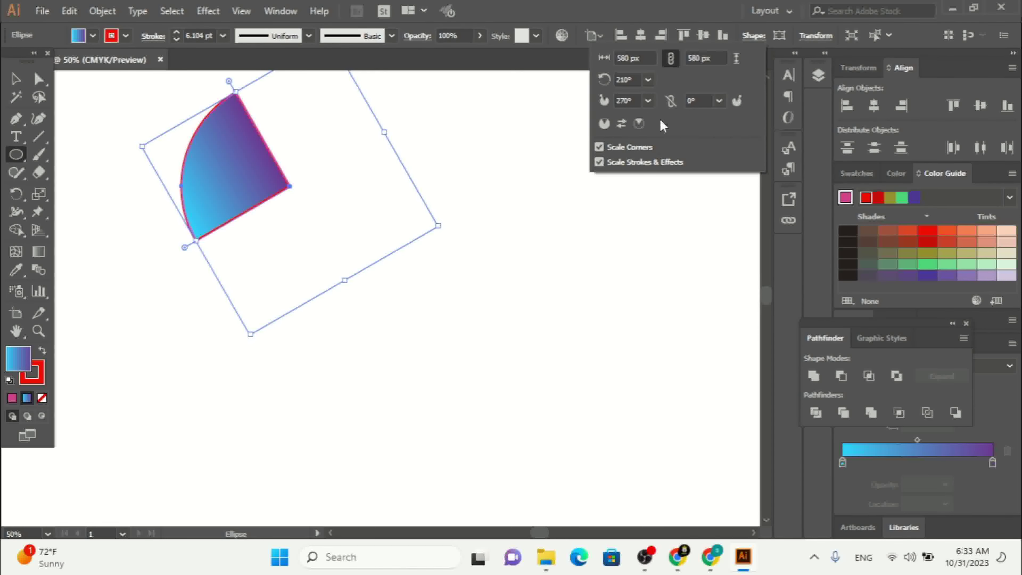
- Set the pie's start angle to 210° and its end angle to 120°
{"action": "left_click", "coordinate": [648, 101]}
{"action": "left_click", "coordinate": [659, 245]}
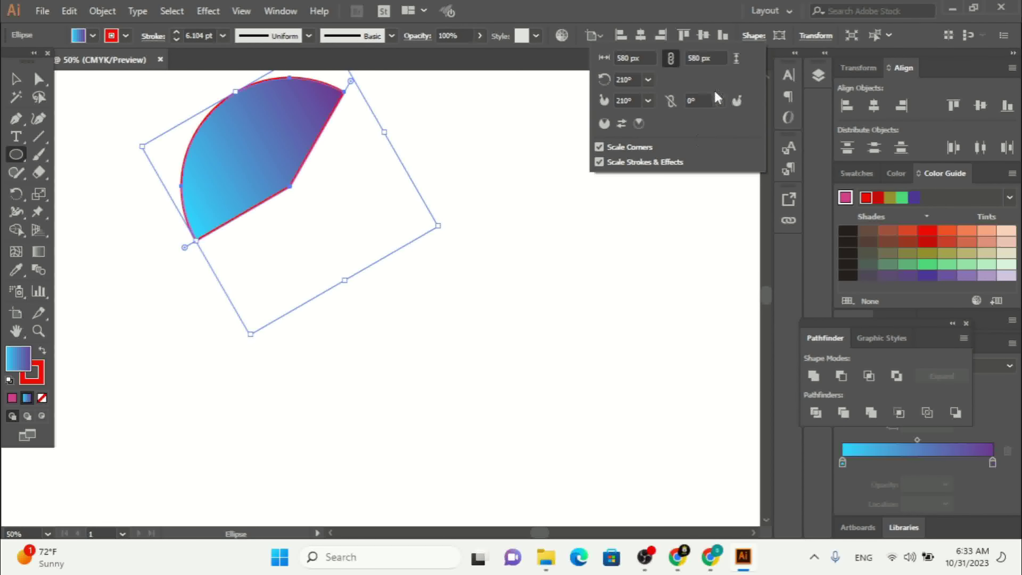
{"action": "left_click", "coordinate": [719, 101]}
{"action": "left_click", "coordinate": [744, 197]}
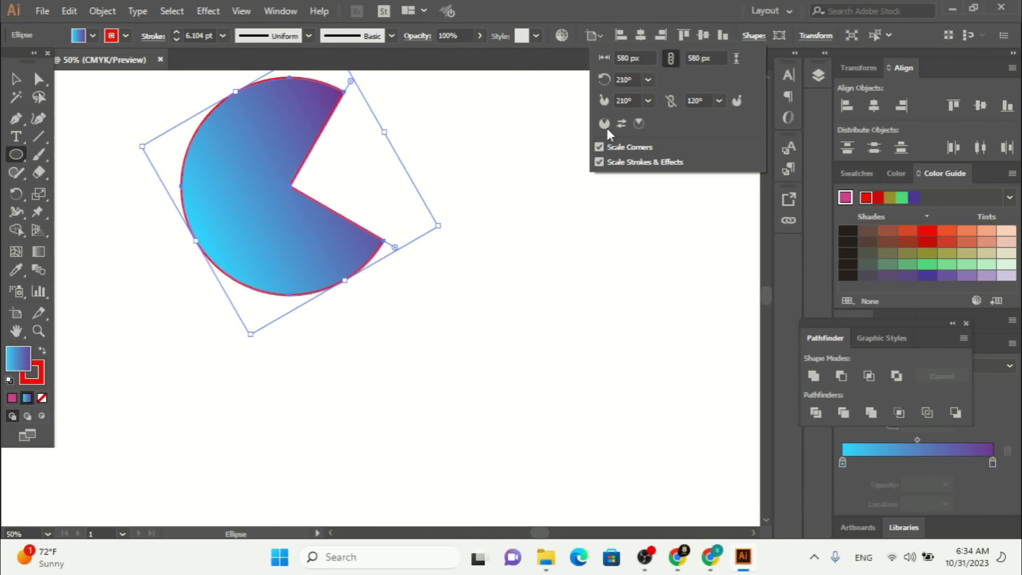
- Invert the pie back and forth several times by swapping its start and end angles, and delete it
{"action": "left_click", "coordinate": [623, 123]}
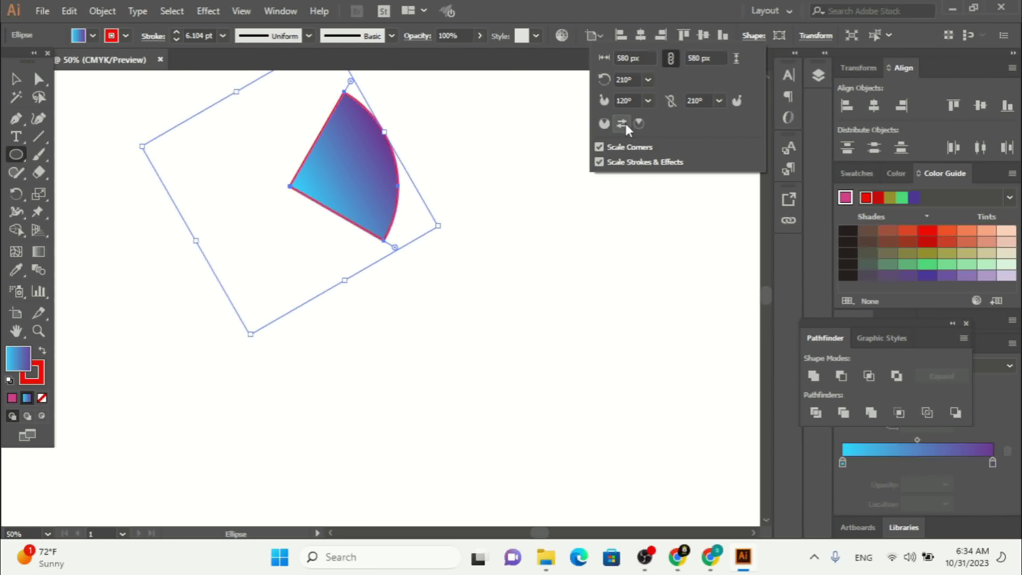
{"action": "left_click", "coordinate": [626, 124]}
{"action": "left_click", "coordinate": [626, 124]}
{"action": "left_click", "coordinate": [626, 124]}
{"action": "left_click", "coordinate": [626, 124]}
{"action": "left_click", "coordinate": [626, 124]}
{"action": "left_click", "coordinate": [626, 124]}
{"action": "left_click", "coordinate": [626, 124]}
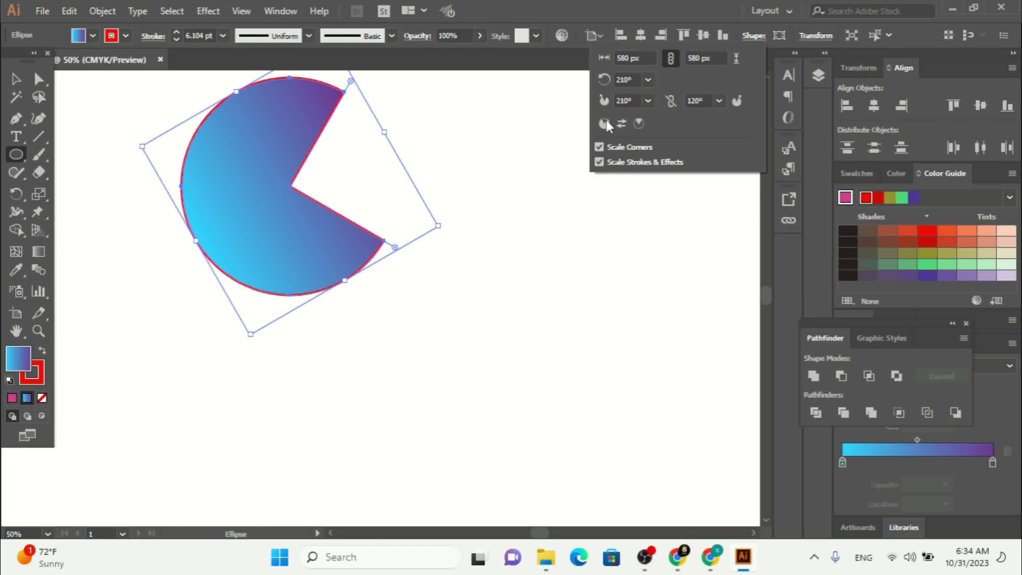
{"action": "left_click", "coordinate": [623, 124]}
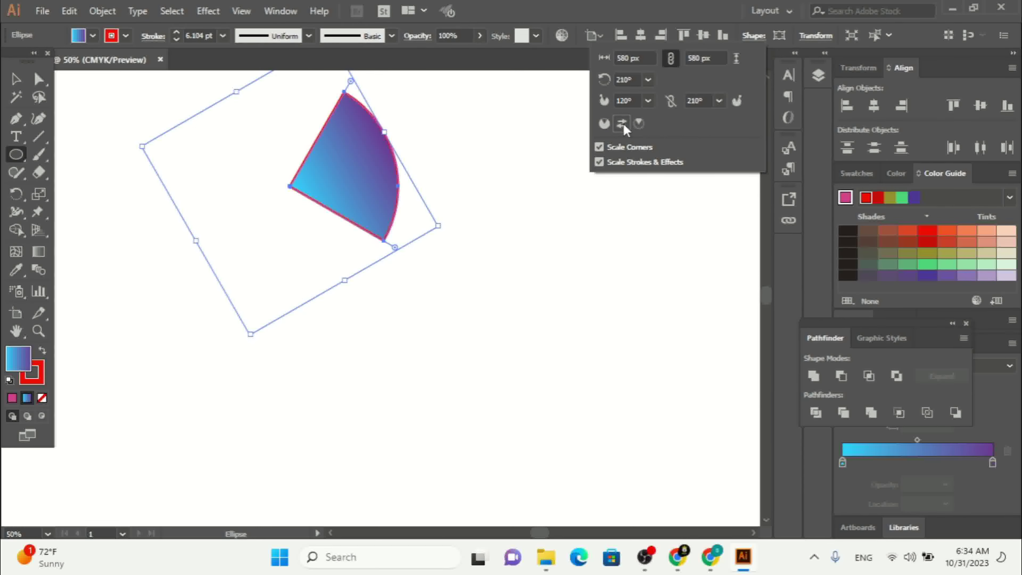
{"action": "left_click", "coordinate": [623, 124]}
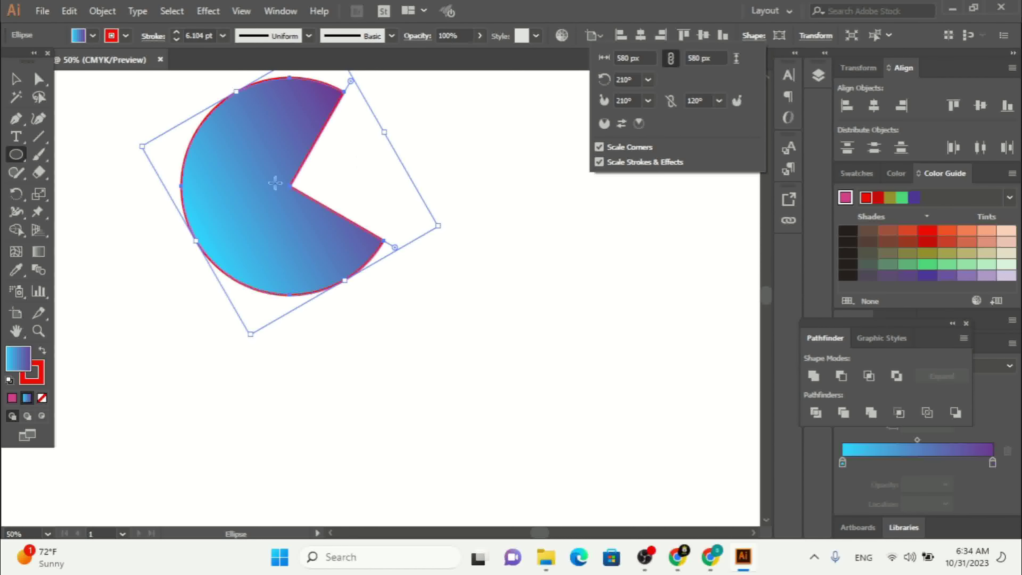
{"action": "key", "text": "Escape"}
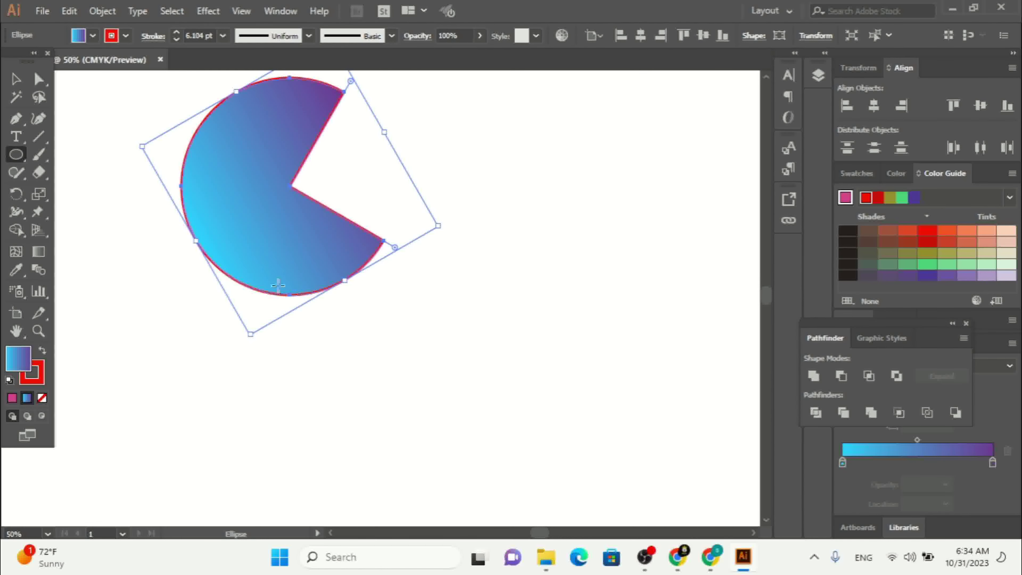
{"action": "key", "text": "Delete"}
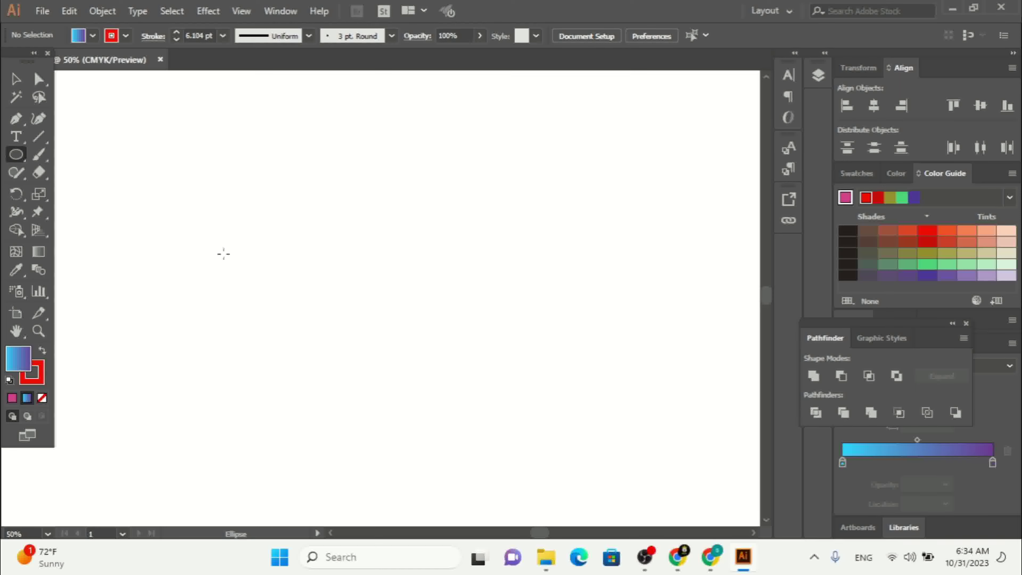
- Draw a hexagon with a radius of about 233 px from its centre with the Polygon Tool
{"action": "right_click", "coordinate": [22, 155]}
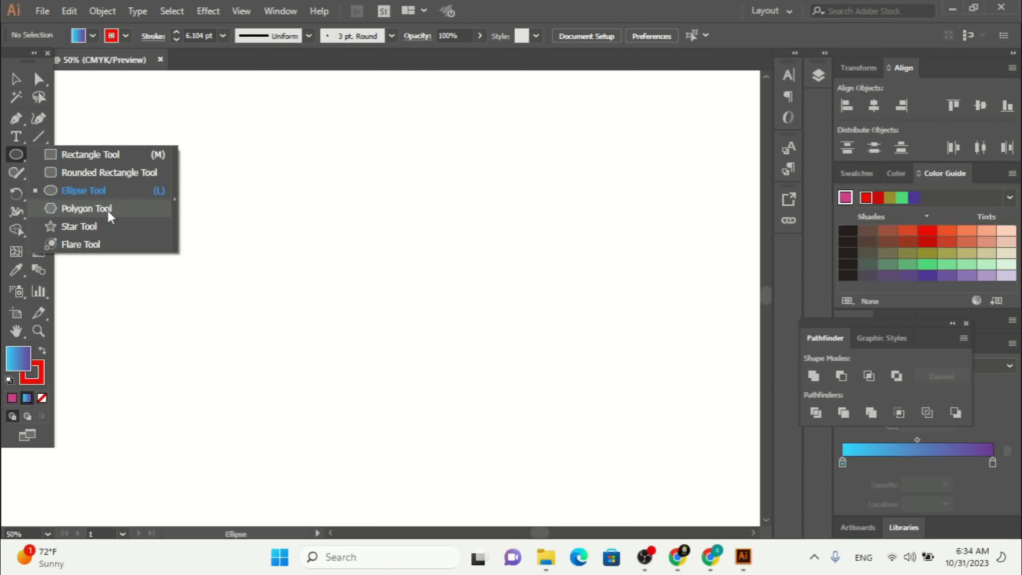
{"action": "left_click", "coordinate": [86, 209]}
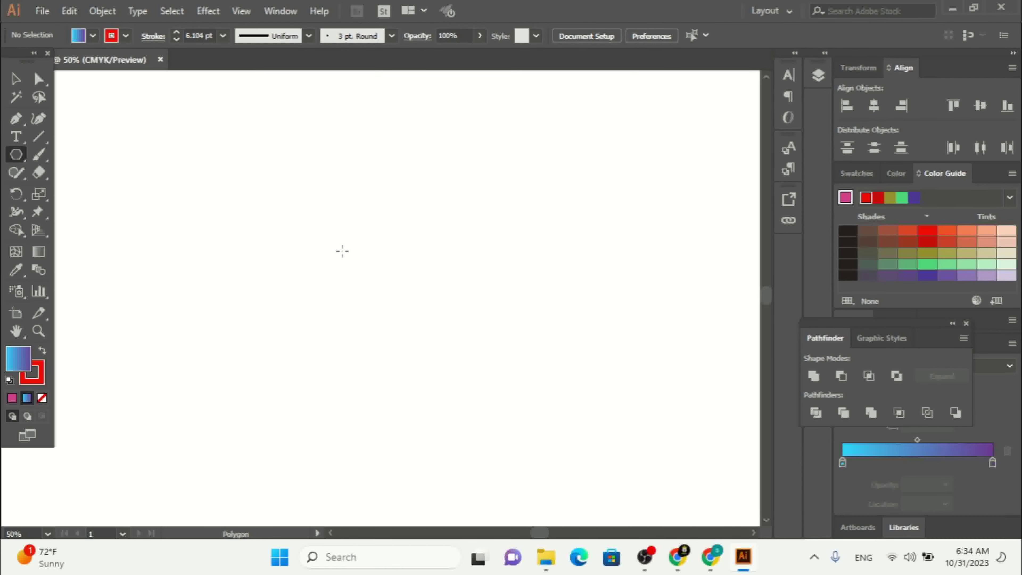
{"action": "left_click", "coordinate": [342, 226]}
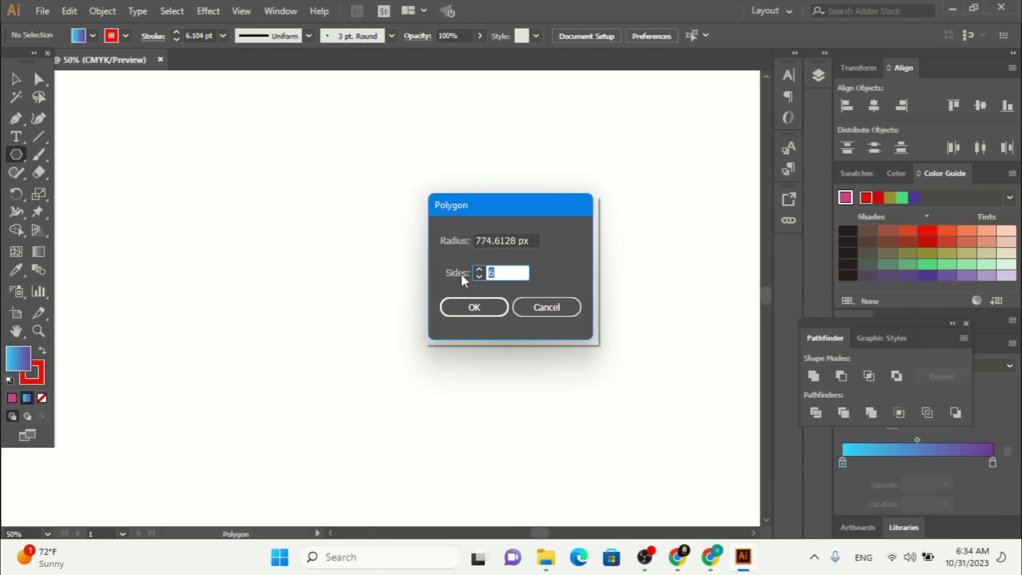
{"action": "left_click", "coordinate": [518, 306]}
{"action": "left_click_drag", "start_coordinate": [246, 217], "coordinate": [292, 289]}
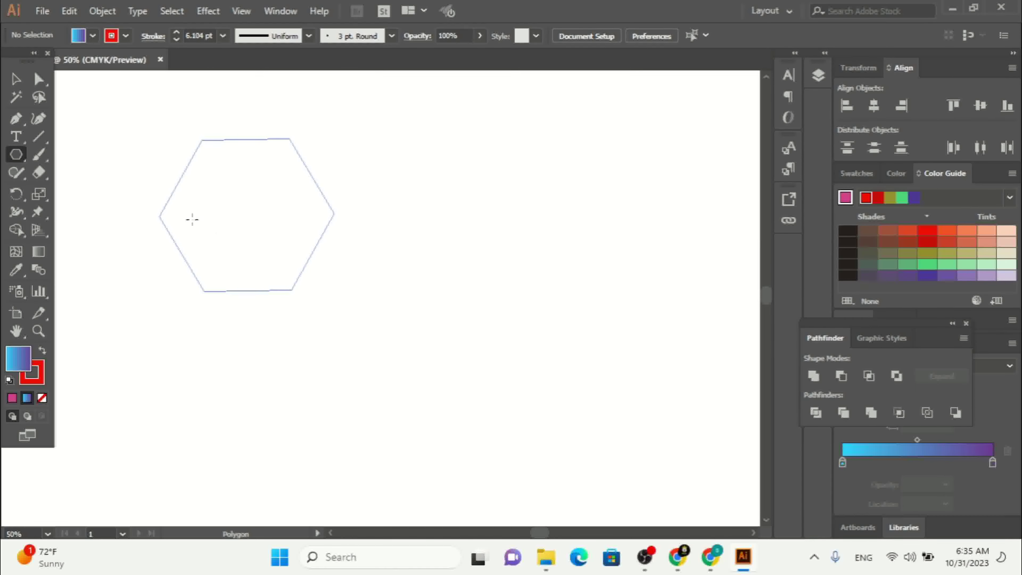
{"action": "left_click_drag", "start_coordinate": [192, 219], "coordinate": [193, 219]}
- Inspect the hexagon with the Selection and Direct Selection tools and delete it
{"action": "left_click", "coordinate": [18, 156]}
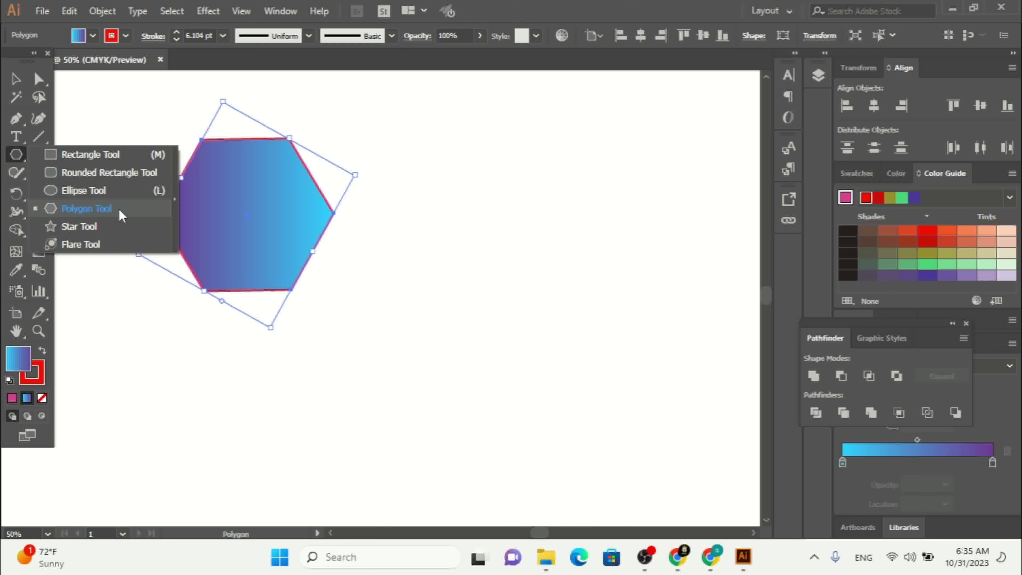
{"action": "left_click", "coordinate": [16, 79]}
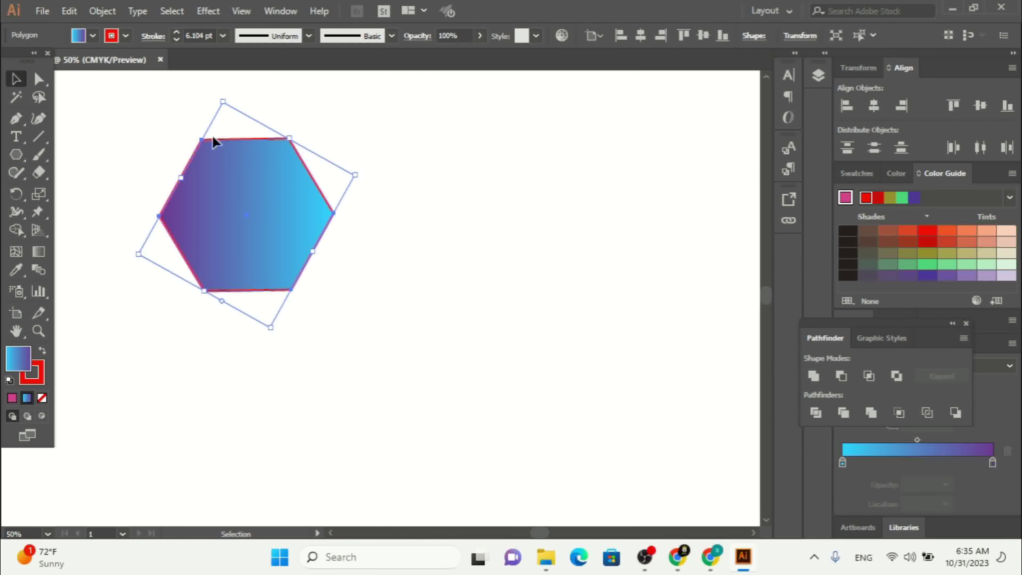
{"action": "left_click", "coordinate": [38, 79]}
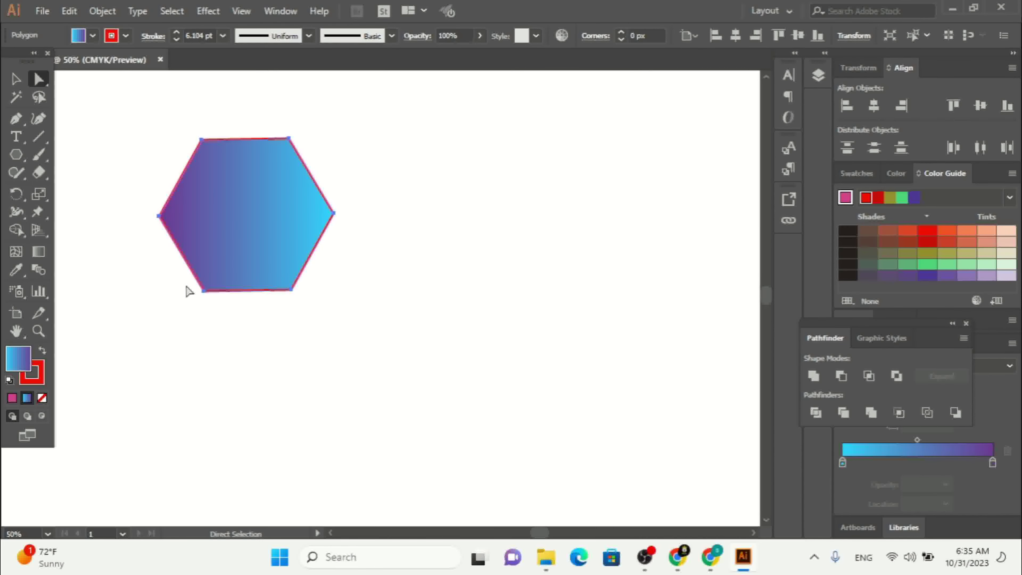
{"action": "left_click", "coordinate": [16, 80]}
{"action": "key", "text": "Delete"}
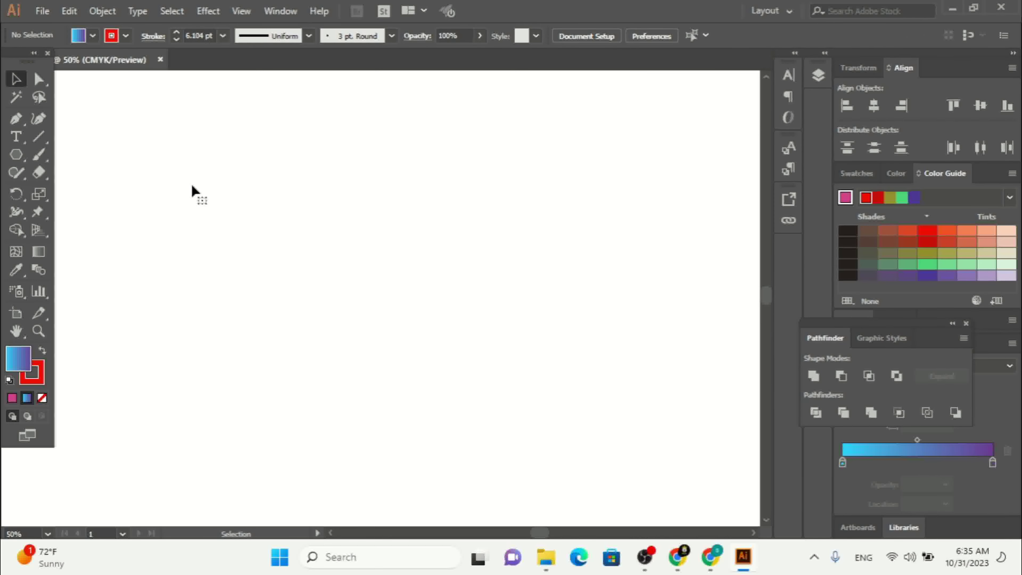
- Create a trial polygon with 4 sides by entering its side count, and delete it
{"action": "left_click", "coordinate": [16, 154]}
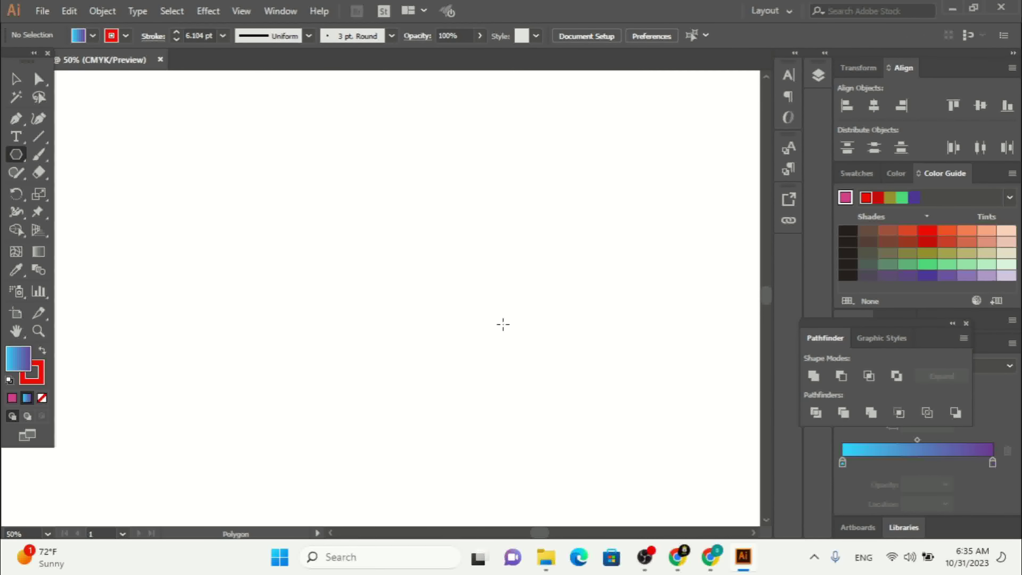
{"action": "left_click", "coordinate": [352, 224]}
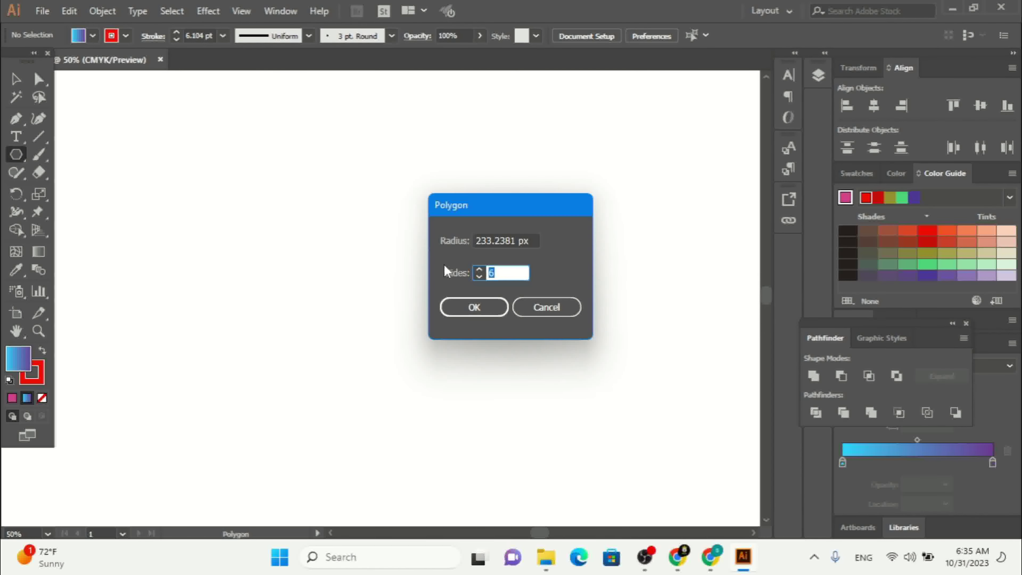
{"action": "type", "text": "4"}
{"action": "key", "text": "Return"}
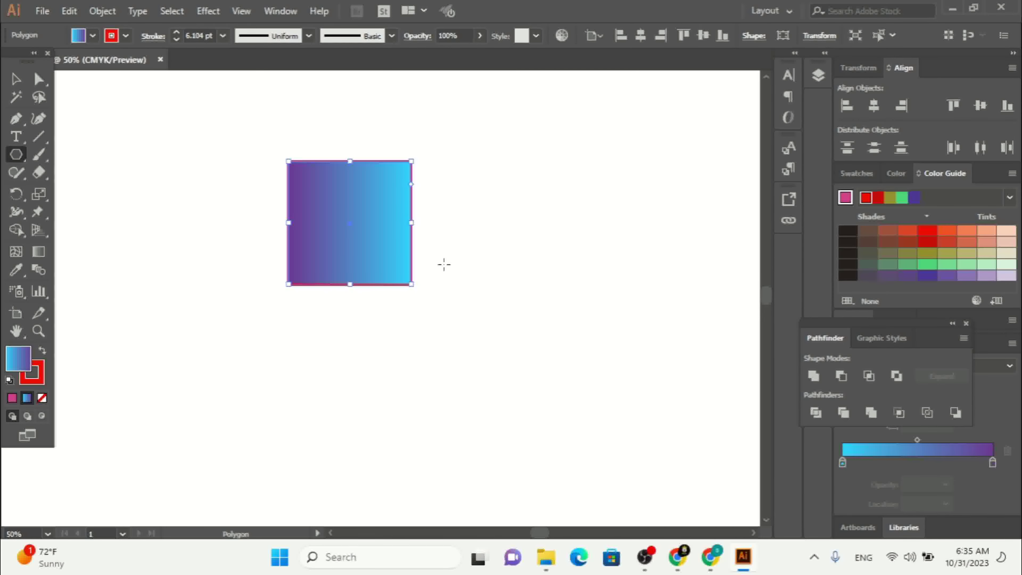
{"action": "key", "text": "Delete"}
- Create a trial polygon with 5 sides, check its anchor points with Direct Selection, and delete it
{"action": "left_click", "coordinate": [258, 208]}
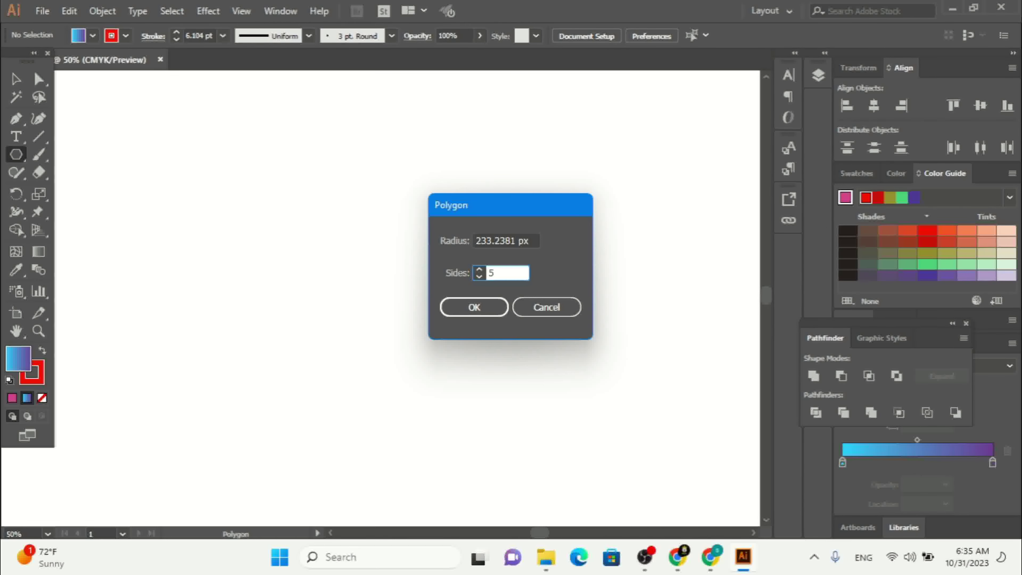
{"action": "left_click", "coordinate": [473, 307]}
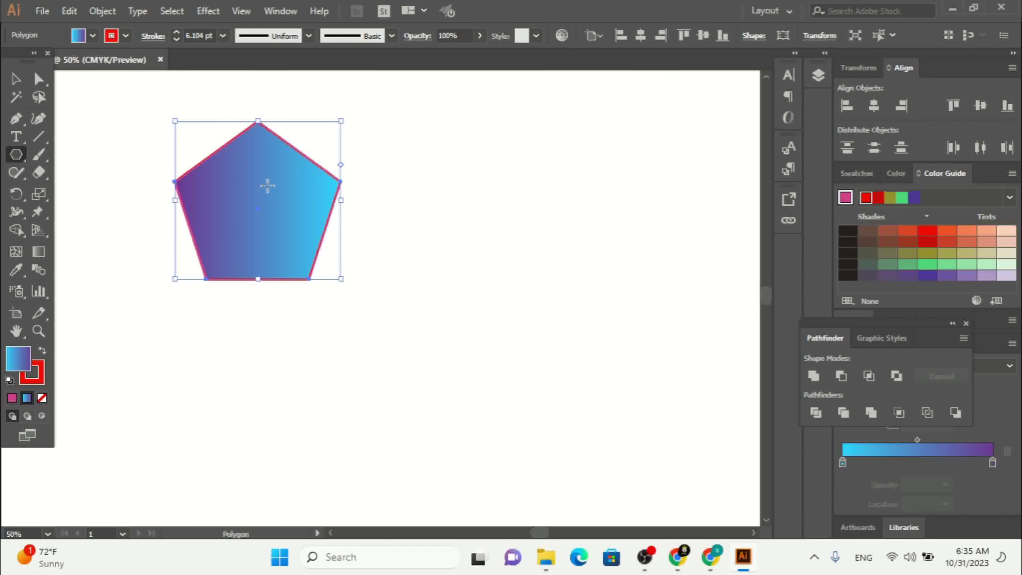
{"action": "left_click", "coordinate": [39, 78]}
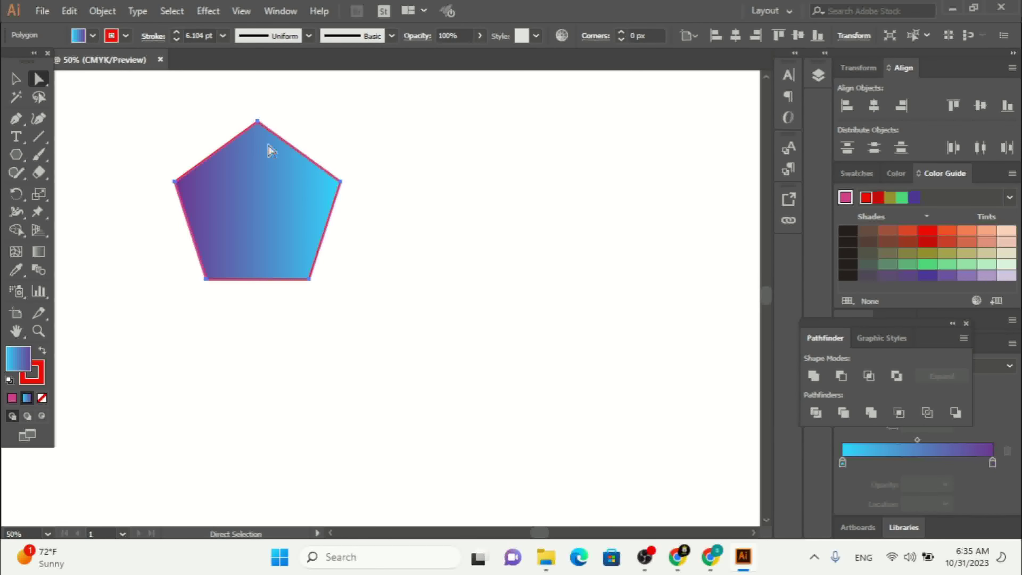
{"action": "key", "text": "Delete"}
- Create a polygon with 8 sides and a radius of 233.2381 px using the Polygon Tool
{"action": "left_click", "coordinate": [16, 154]}
{"action": "left_click", "coordinate": [294, 238]}
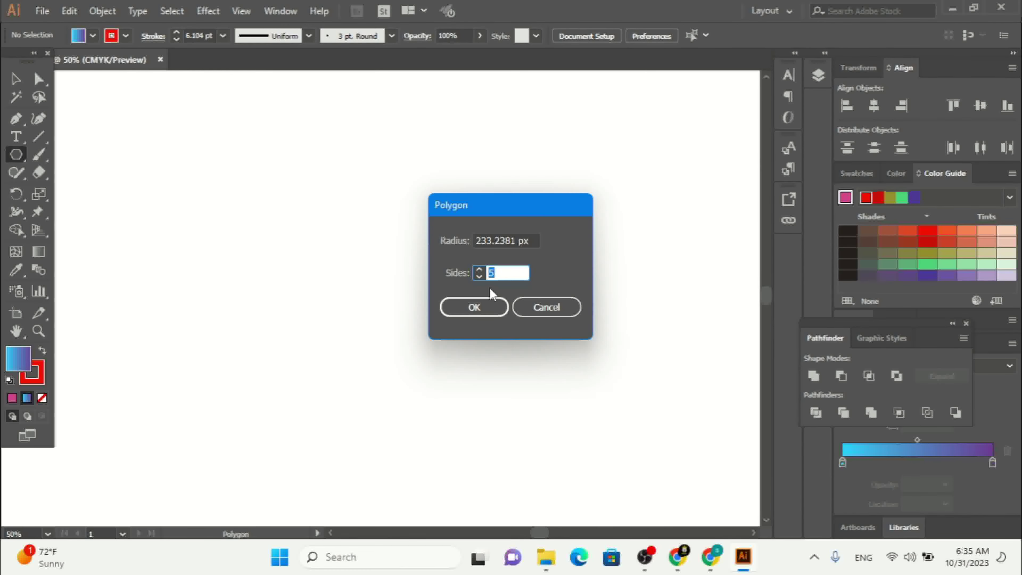
{"action": "left_click", "coordinate": [479, 269]}
{"action": "left_click", "coordinate": [479, 269]}
{"action": "type", "text": "8"}
{"action": "left_click", "coordinate": [474, 307]}
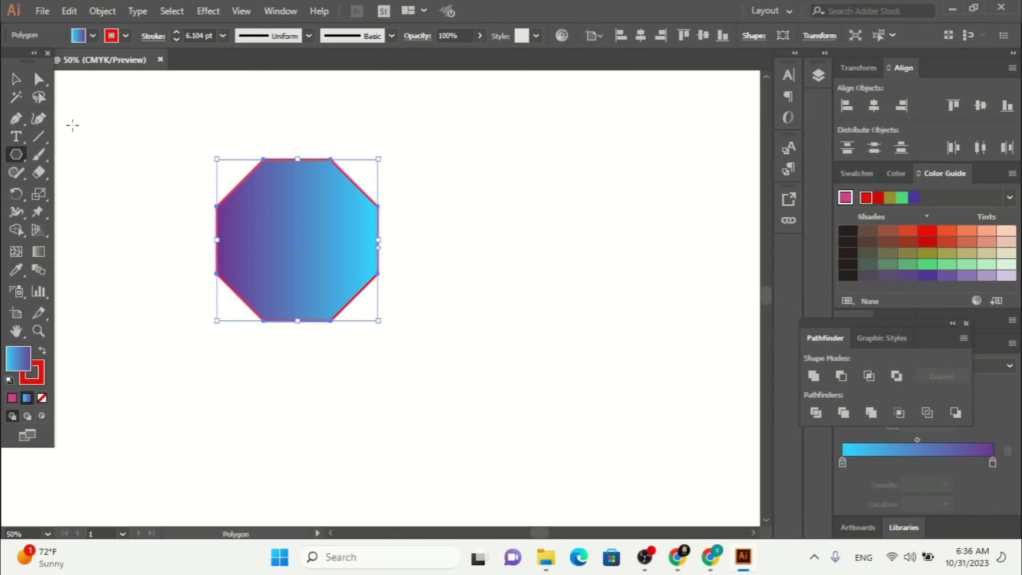
- Reselect the octagon and try a side count of 19 in its shape properties, finally setting 12 sides
{"action": "left_click", "coordinate": [37, 79]}
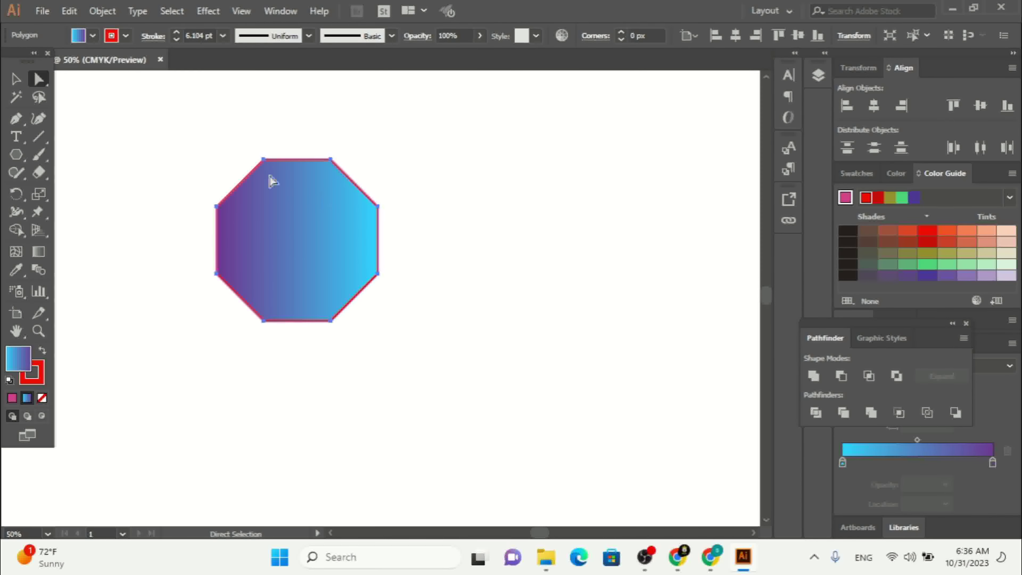
{"action": "left_click", "coordinate": [15, 79]}
{"action": "left_click", "coordinate": [196, 269]}
{"action": "left_click", "coordinate": [292, 226]}
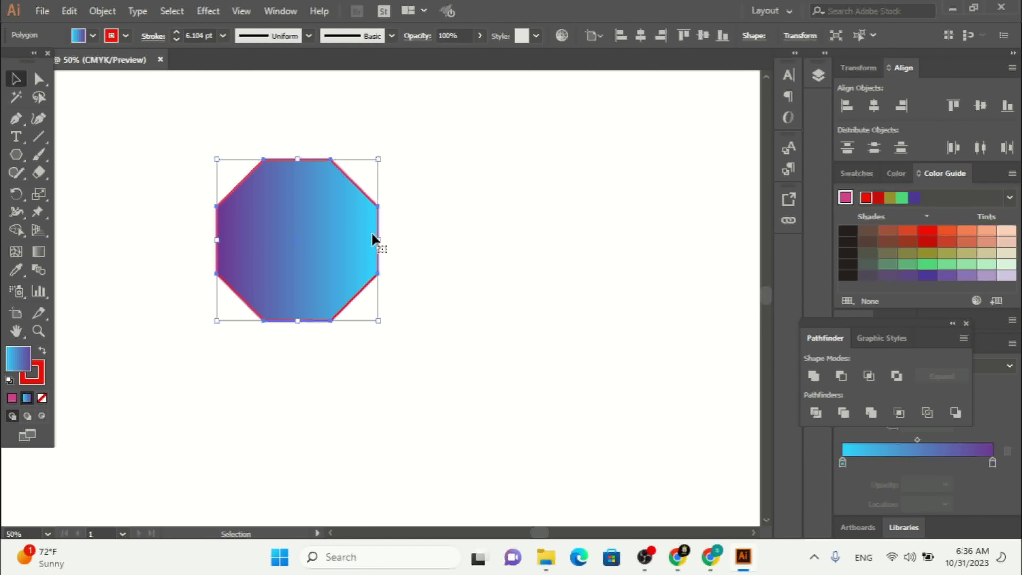
{"action": "left_click", "coordinate": [754, 36]}
{"action": "left_click_drag", "start_coordinate": [22, 155], "coordinate": [335, 235]}
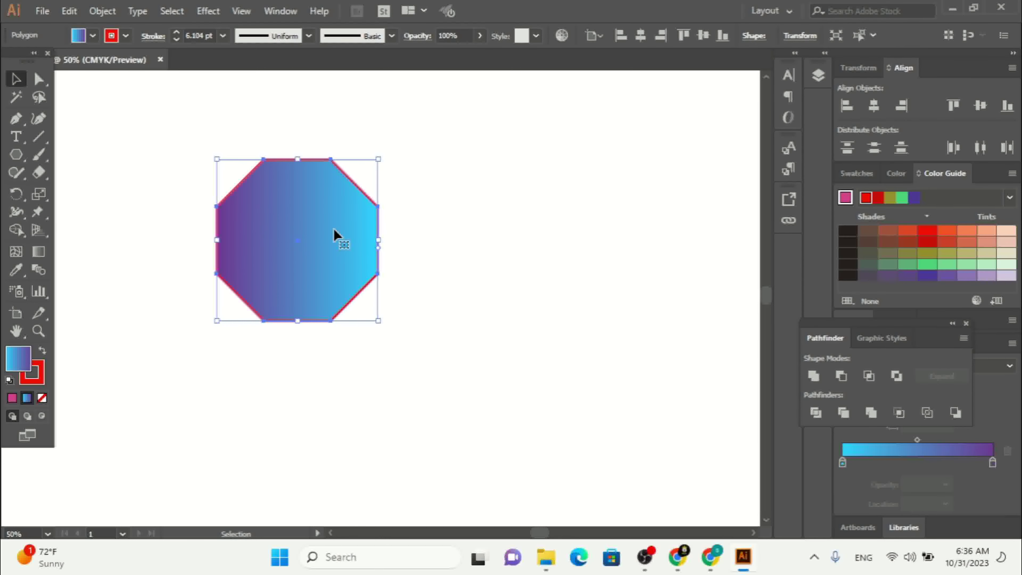
{"action": "left_click", "coordinate": [753, 38]}
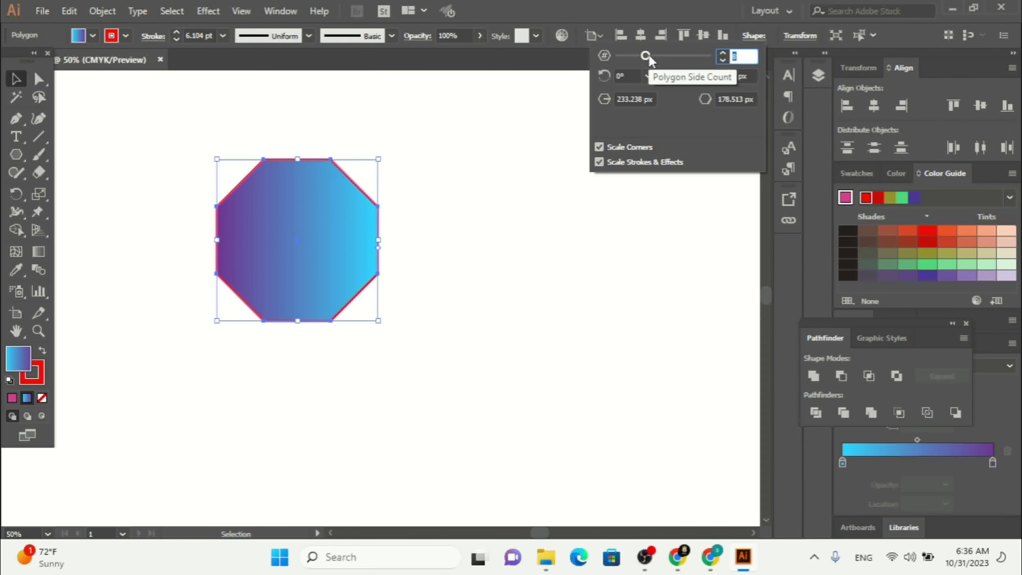
{"action": "left_click_drag", "start_coordinate": [649, 54], "coordinate": [708, 59]}
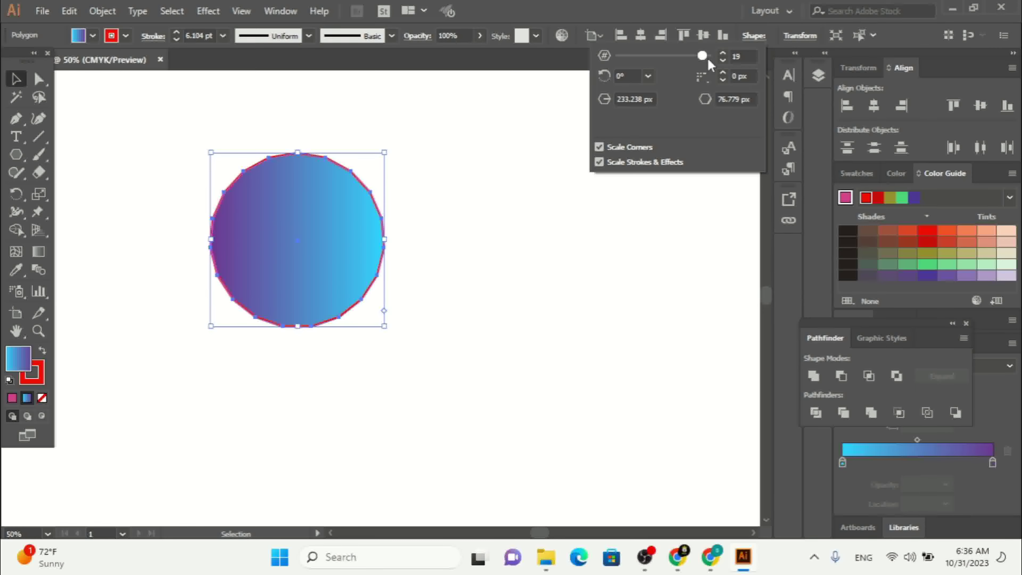
{"action": "left_click_drag", "start_coordinate": [708, 58], "coordinate": [668, 57]}
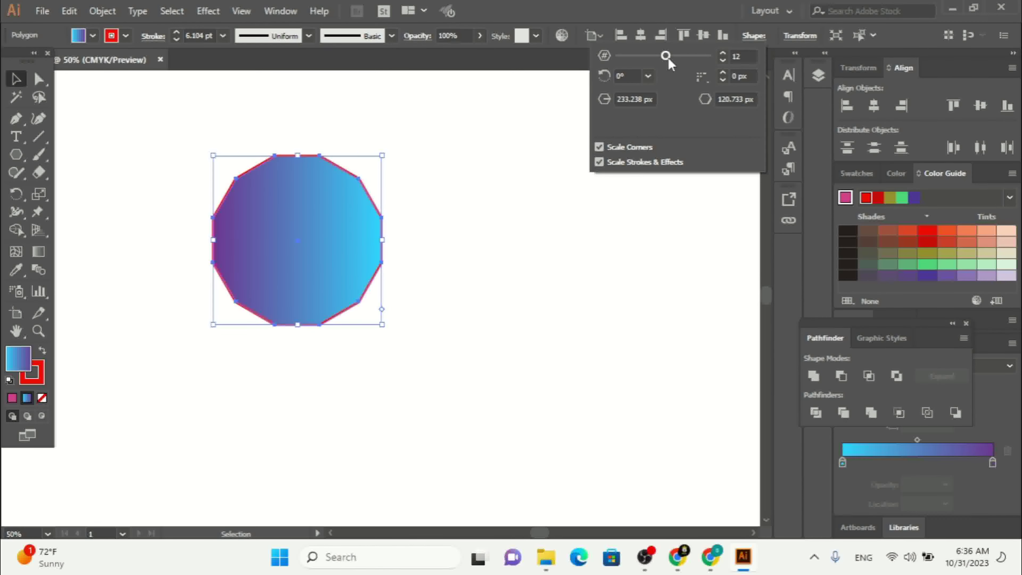
- Set the 12-sided polygon's corner radius to 72 px and try a rotation of 120°, finally setting 45°
{"action": "left_click", "coordinate": [722, 73]}
{"action": "left_click", "coordinate": [722, 73]}
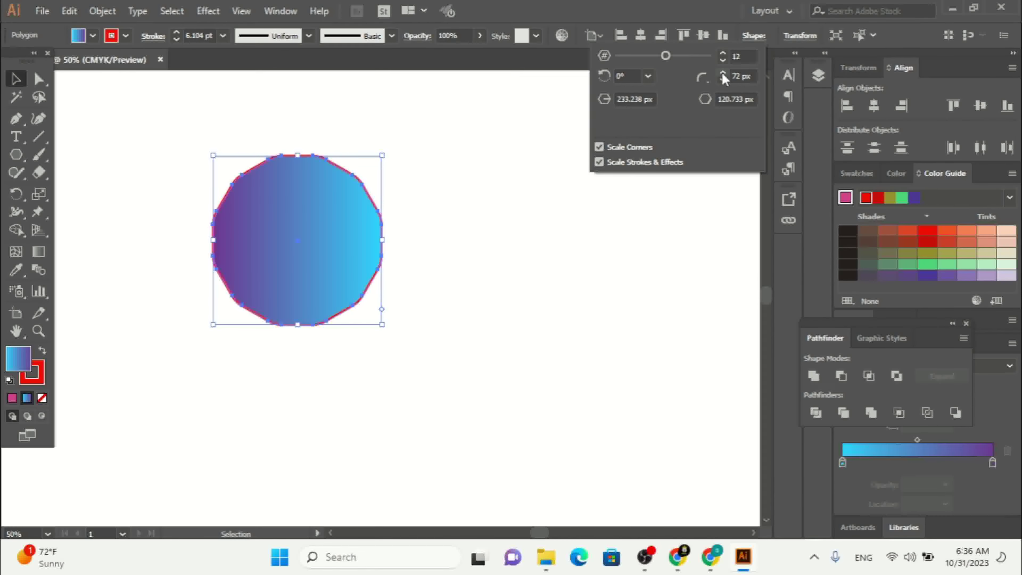
{"action": "left_click", "coordinate": [648, 77]}
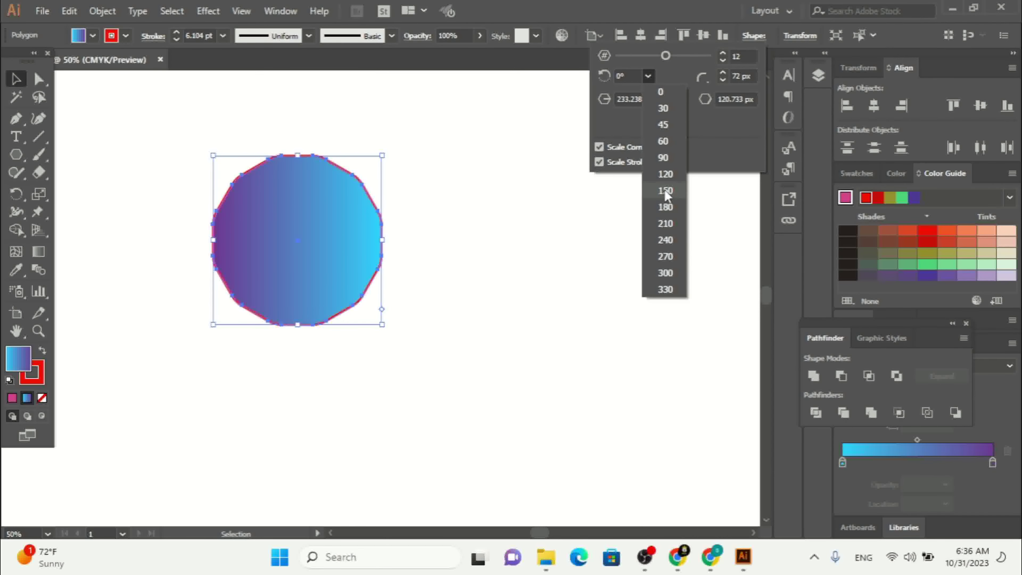
{"action": "left_click", "coordinate": [664, 173]}
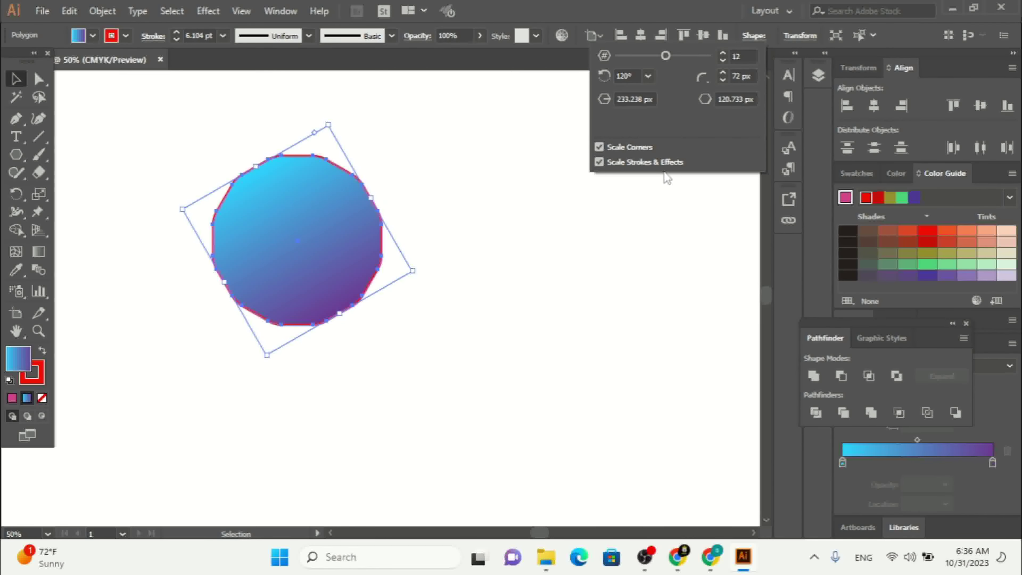
{"action": "left_click", "coordinate": [649, 77]}
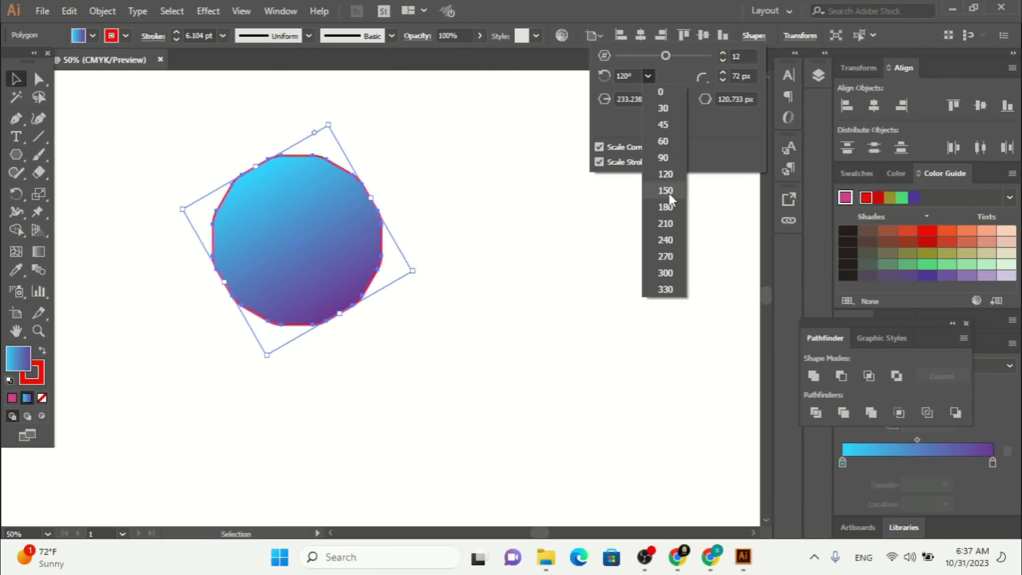
{"action": "left_click", "coordinate": [664, 125]}
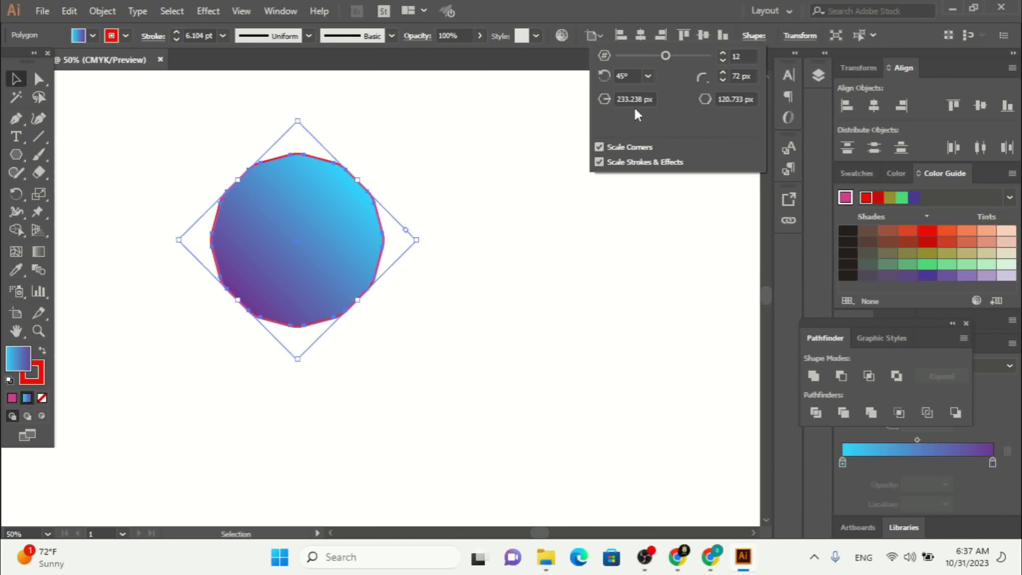
- Set the 12-sided polygon's side length to 180 px in its shape properties
{"action": "left_click", "coordinate": [649, 96]}
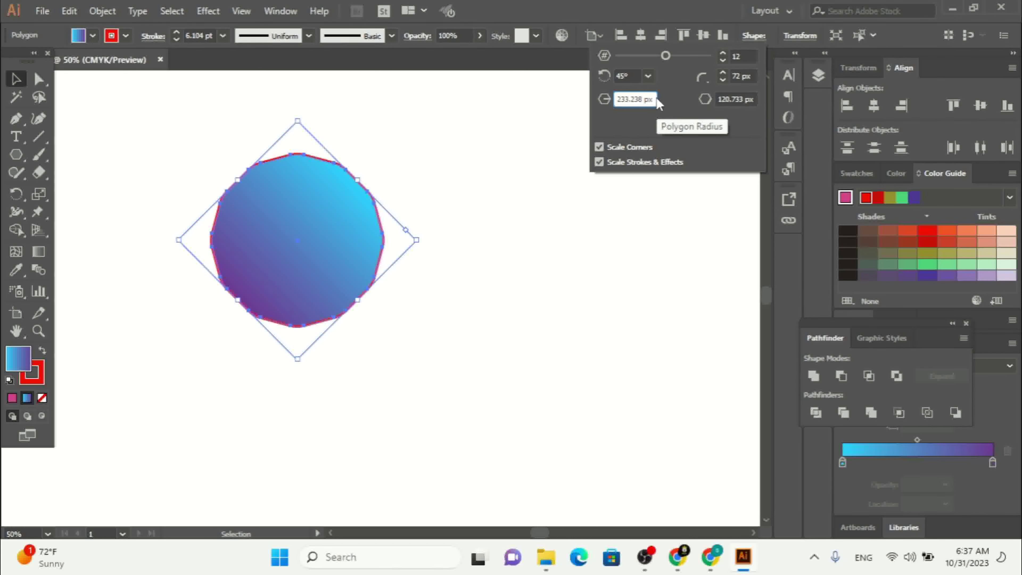
{"action": "left_click", "coordinate": [742, 98]}
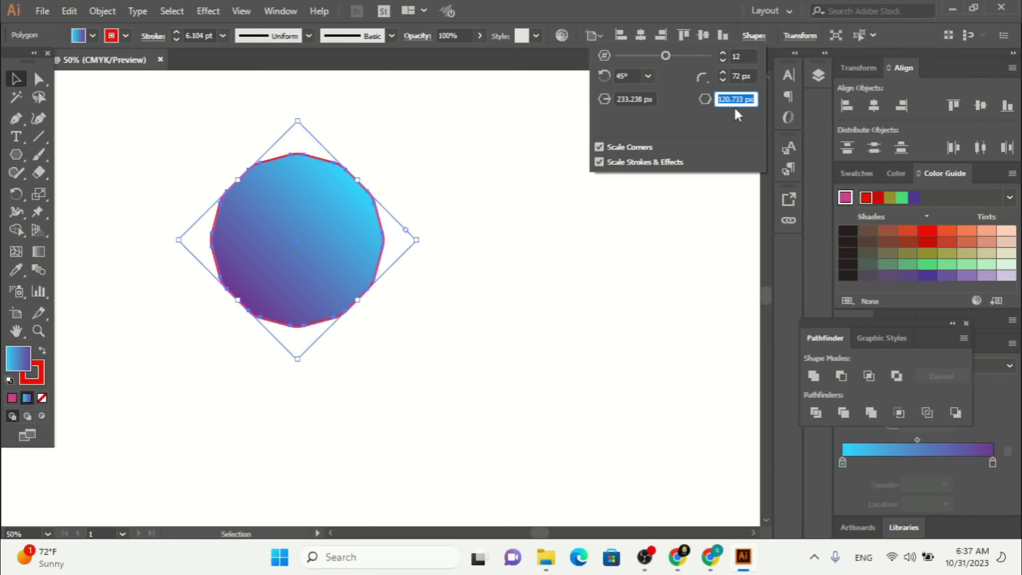
{"action": "type", "text": "180"}
{"action": "key", "text": "Return"}
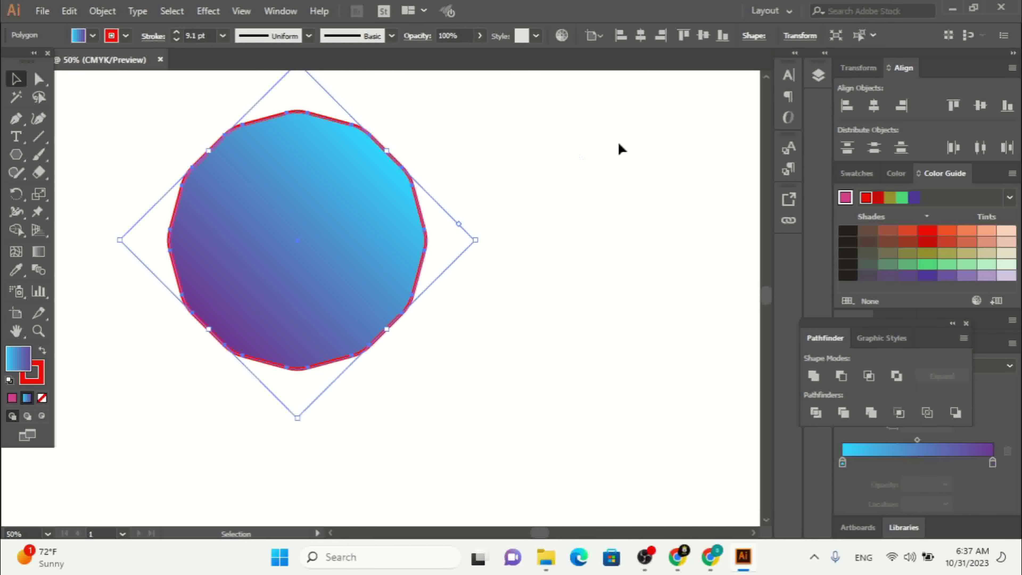
- Reopen the 12-sided polygon's shape properties and set its radius to 400 px
{"action": "left_click", "coordinate": [754, 36]}
{"action": "left_click", "coordinate": [630, 99]}
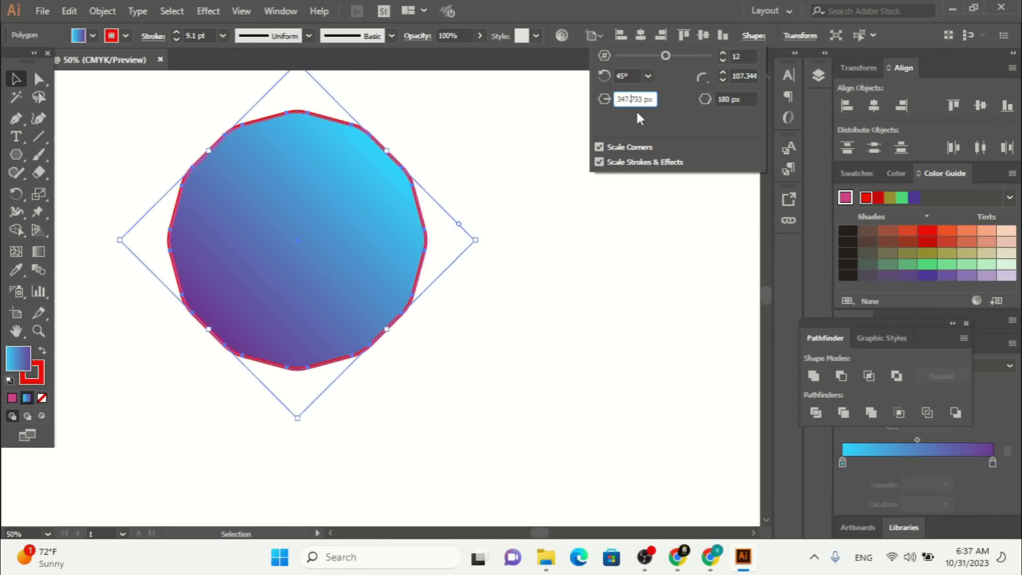
{"action": "key", "text": "Escape"}
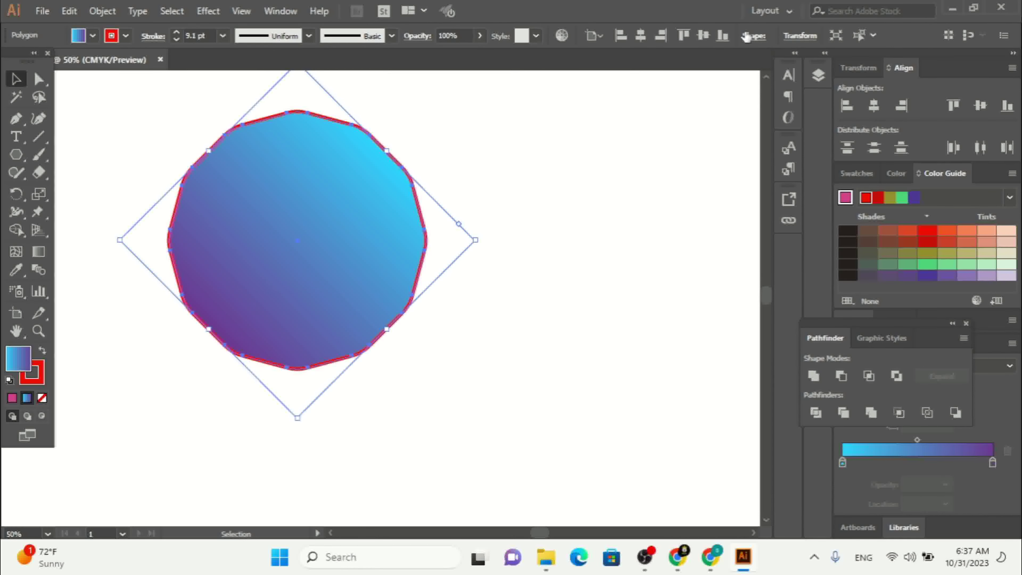
{"action": "left_click", "coordinate": [753, 37]}
{"action": "left_click", "coordinate": [634, 99]}
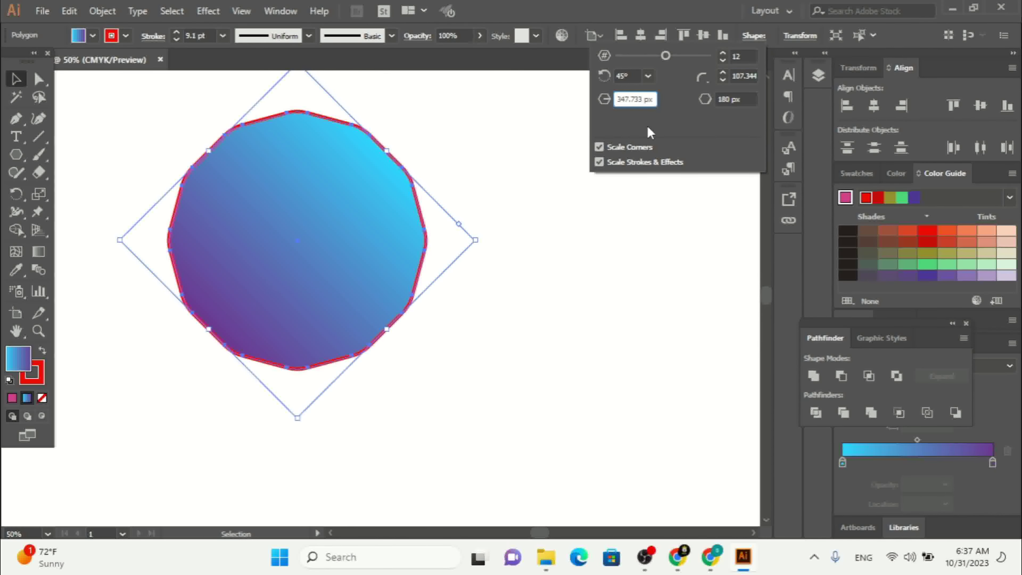
{"action": "left_click", "coordinate": [604, 100]}
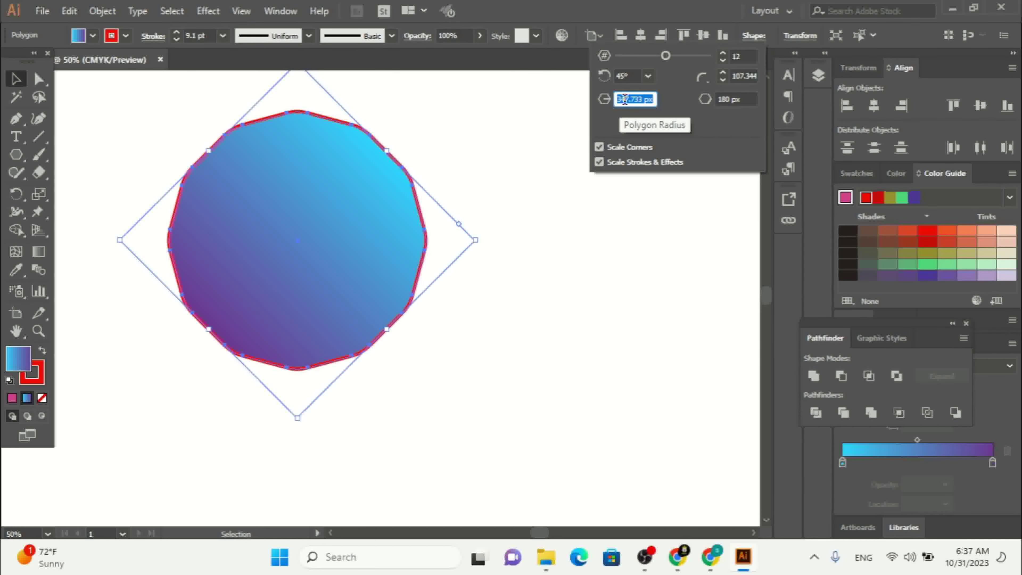
{"action": "type", "text": "400"}
{"action": "key", "text": "Return"}
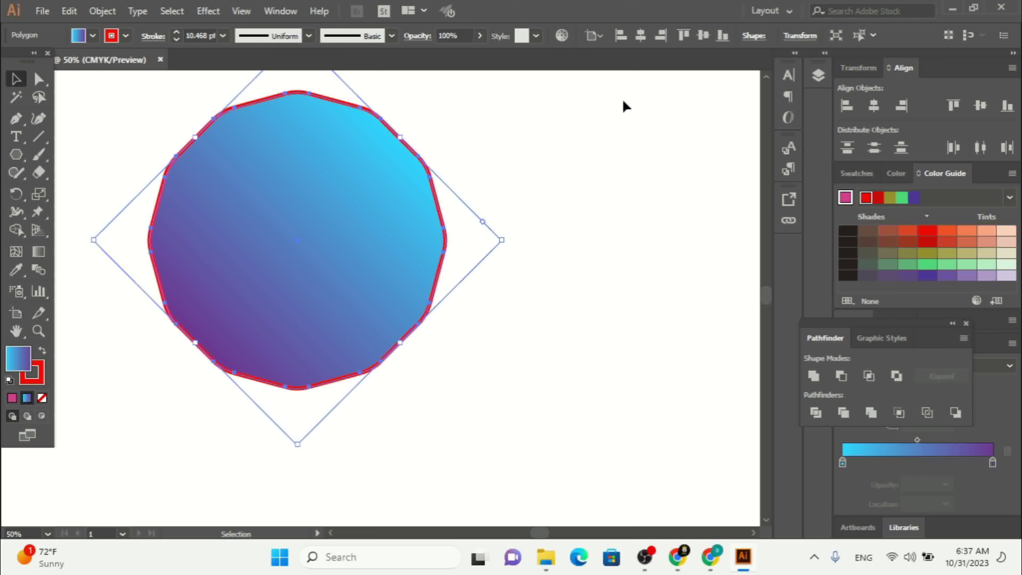
- Deselect the 12-sided polygon, shift it slightly across the canvas, and delete it
{"action": "left_click", "coordinate": [542, 194]}
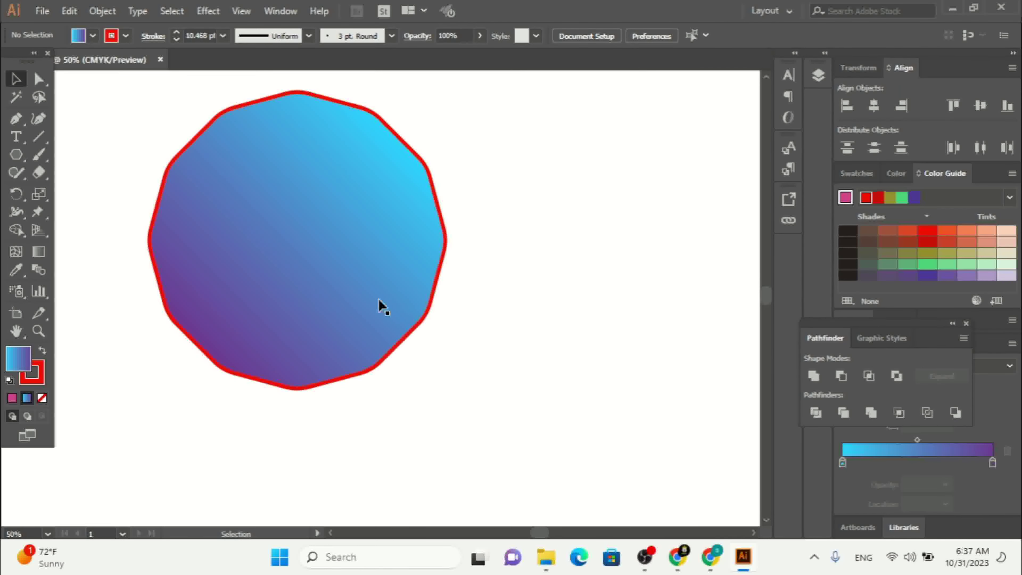
{"action": "left_click_drag", "start_coordinate": [281, 184], "coordinate": [334, 222]}
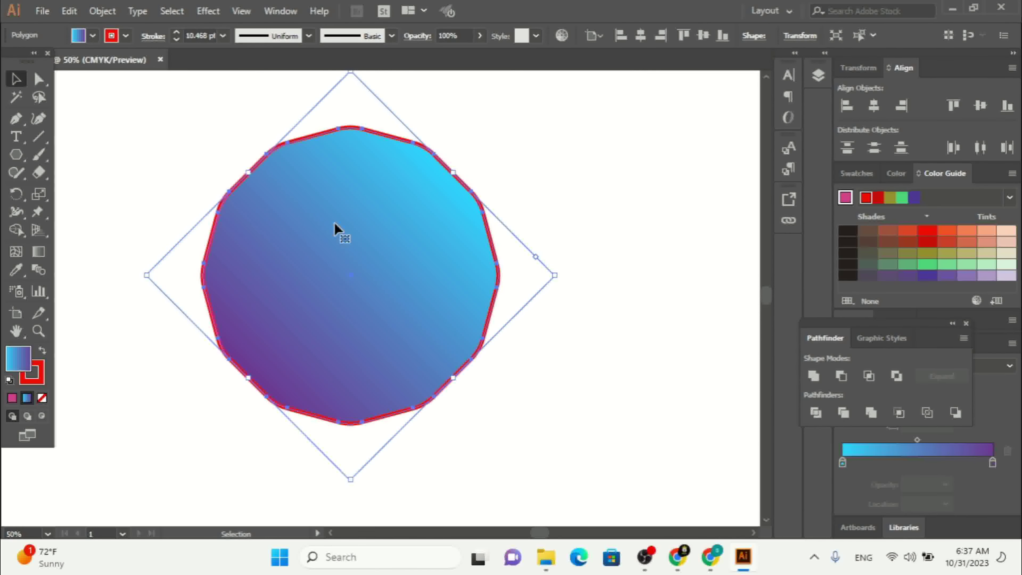
{"action": "key", "text": "Delete"}
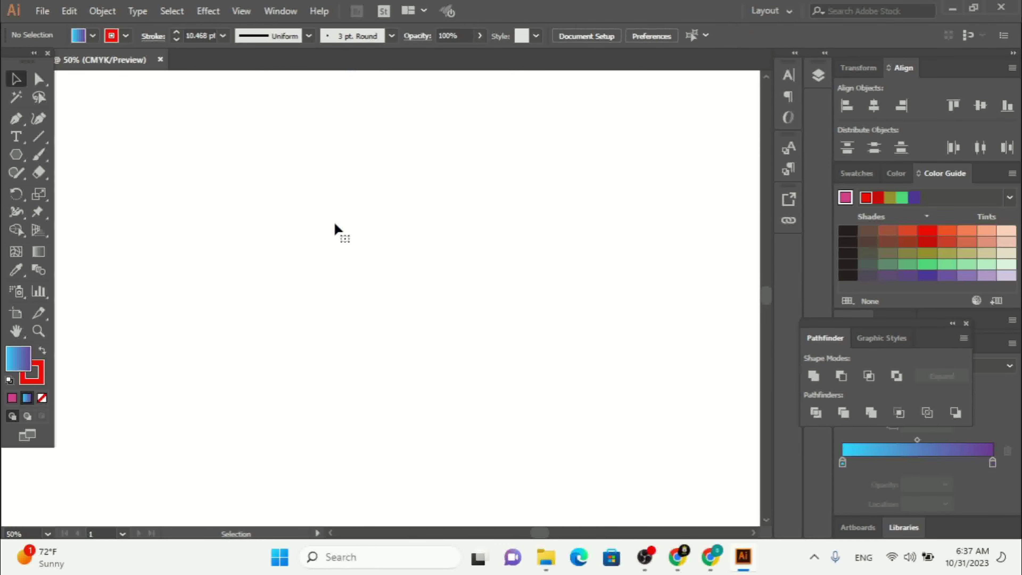
- Draw a rectangle about 530 by 390 px and round its four corners equally, raising the linked radius past 83 px
{"action": "left_click_drag", "start_coordinate": [24, 155], "coordinate": [83, 161]}
{"action": "left_click_drag", "start_coordinate": [258, 162], "coordinate": [459, 308]}
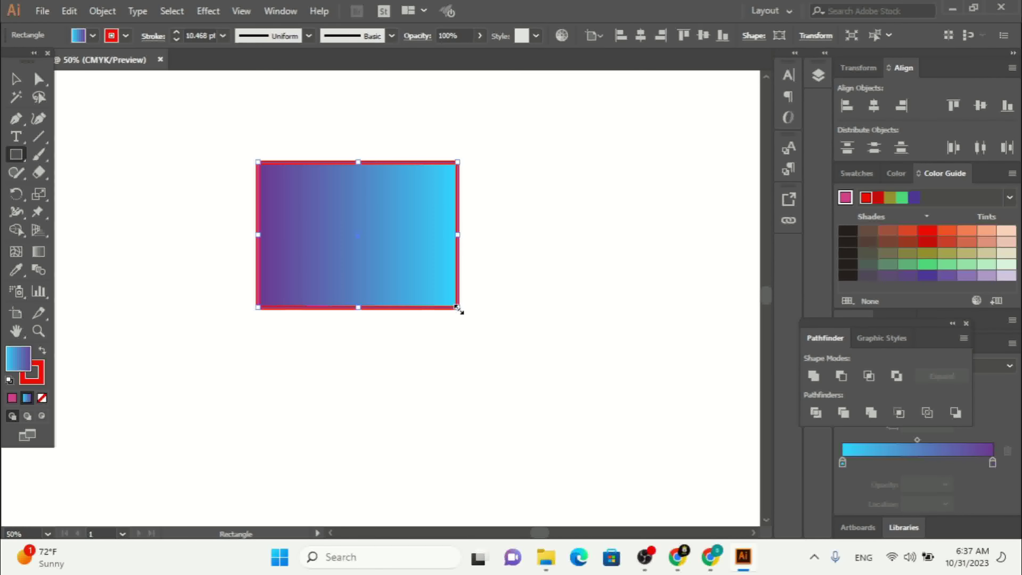
{"action": "left_click", "coordinate": [749, 36]}
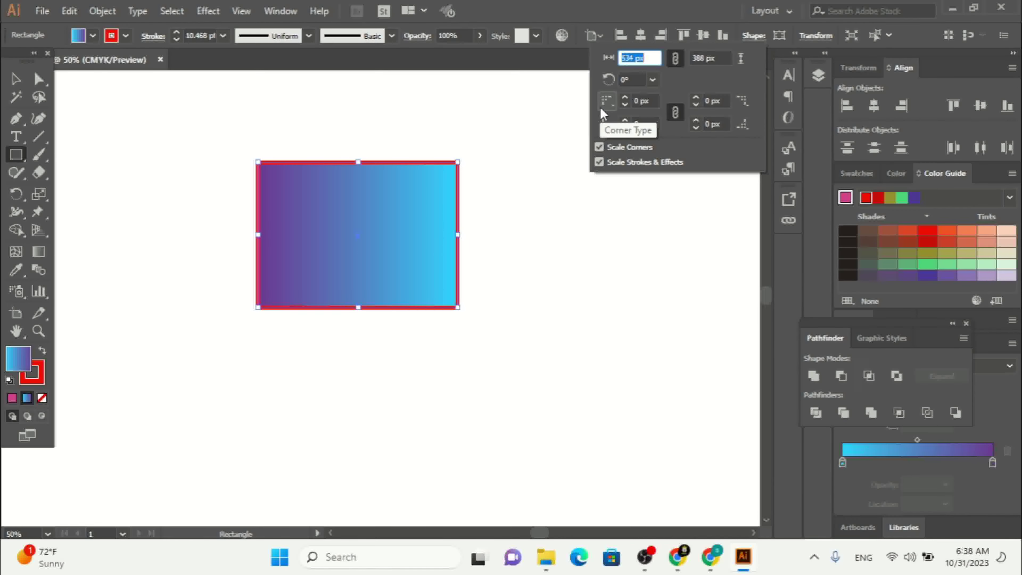
{"action": "left_click", "coordinate": [625, 121]}
{"action": "left_click", "coordinate": [625, 121]}
{"action": "left_click", "coordinate": [626, 121]}
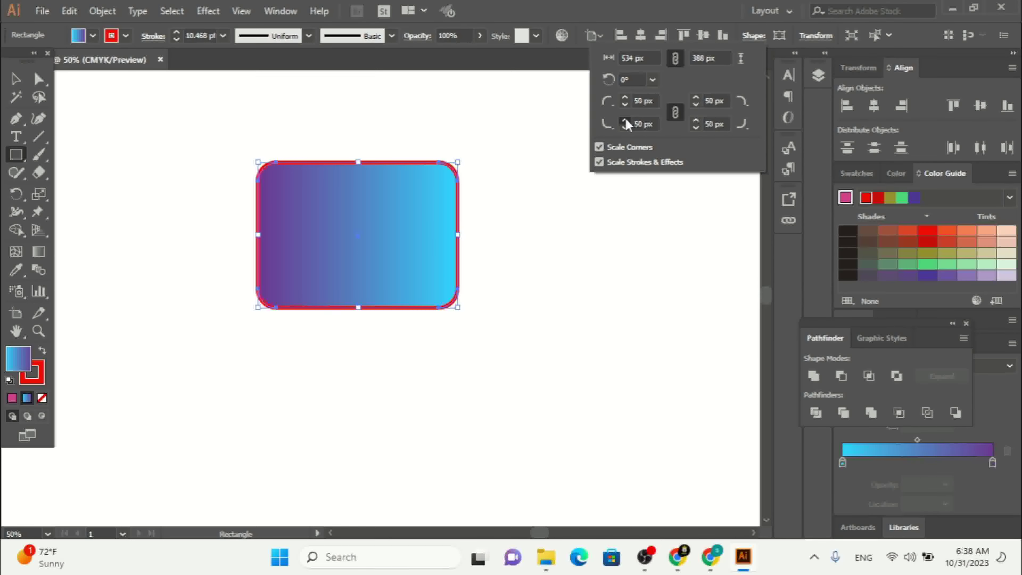
{"action": "left_click", "coordinate": [625, 120]}
{"action": "left_click", "coordinate": [625, 121]}
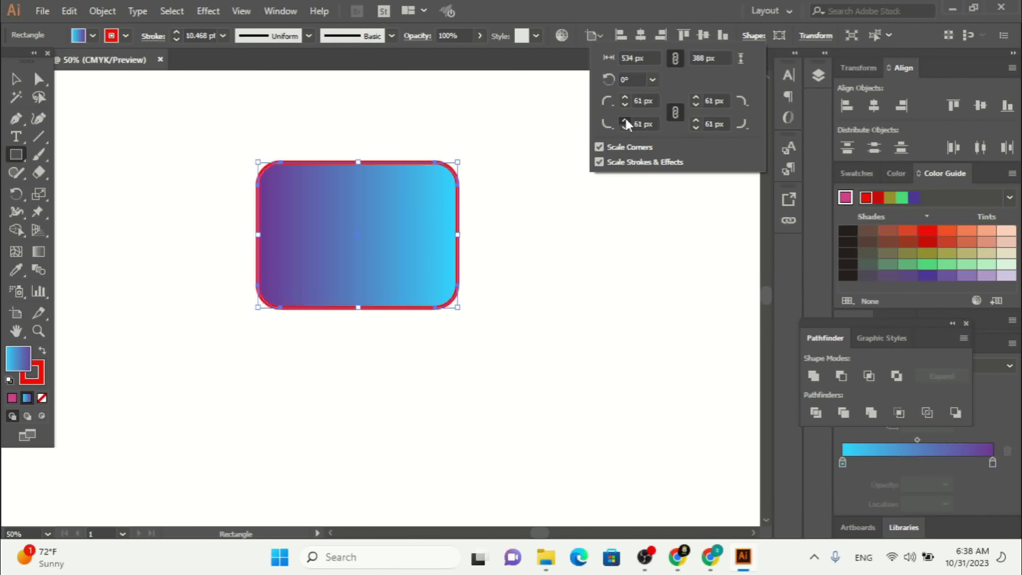
{"action": "left_click", "coordinate": [625, 121]}
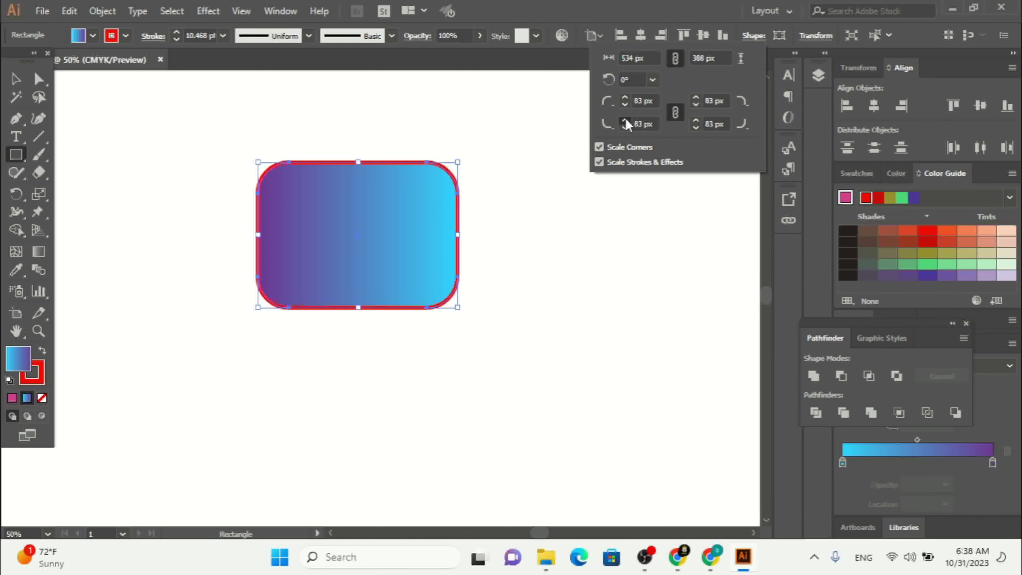
{"action": "left_click", "coordinate": [626, 121]}
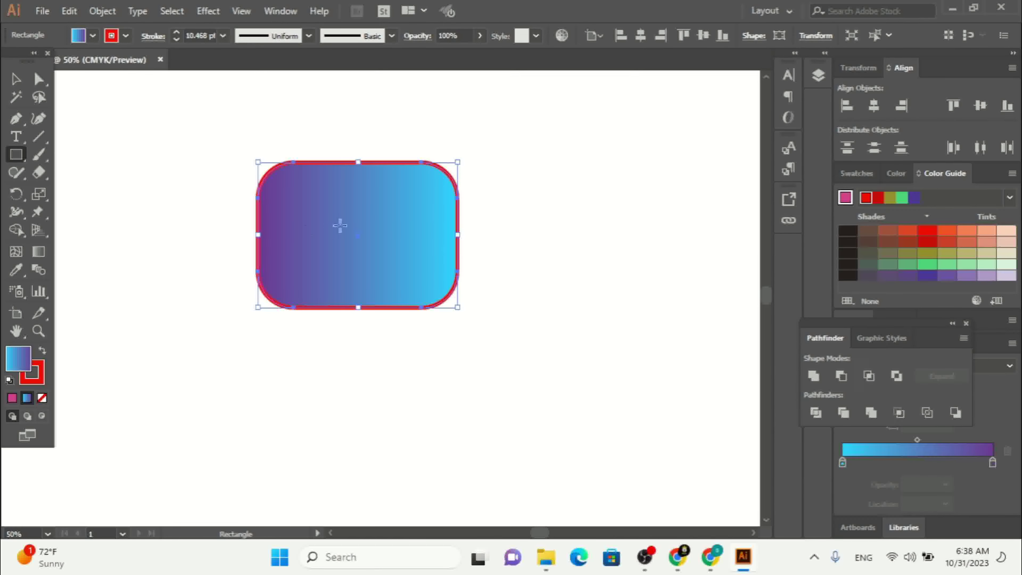
- Switch to the Selection tool and remove the rounded rectangle from the canvas
{"action": "left_click", "coordinate": [17, 155]}
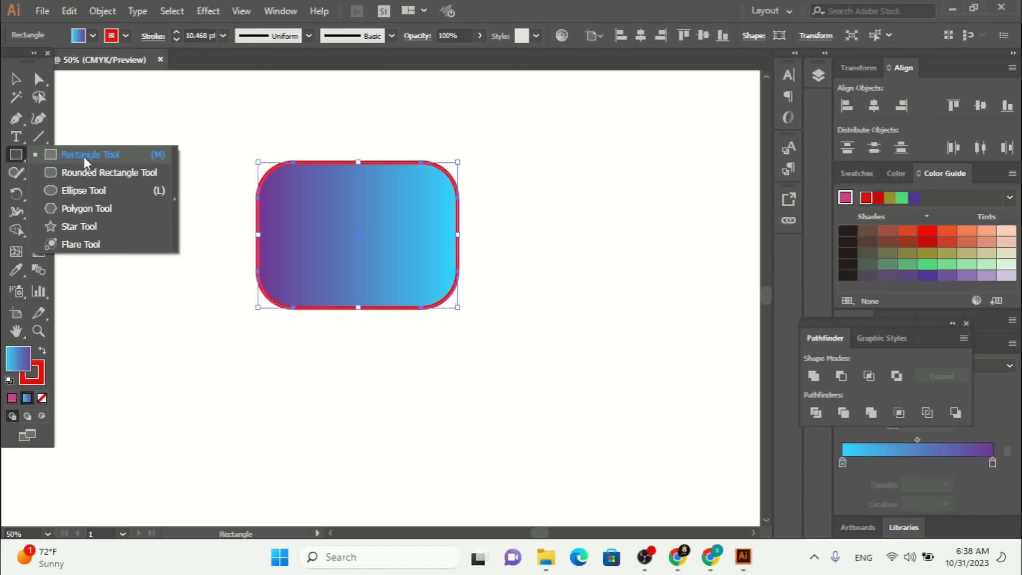
{"action": "left_click", "coordinate": [288, 204]}
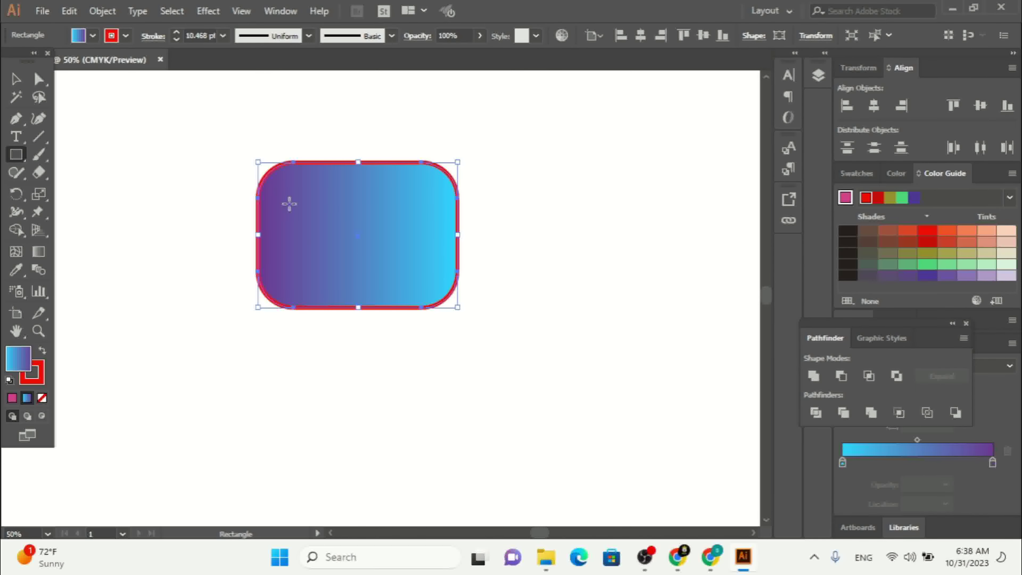
{"action": "left_click", "coordinate": [422, 262]}
{"action": "left_click", "coordinate": [14, 80]}
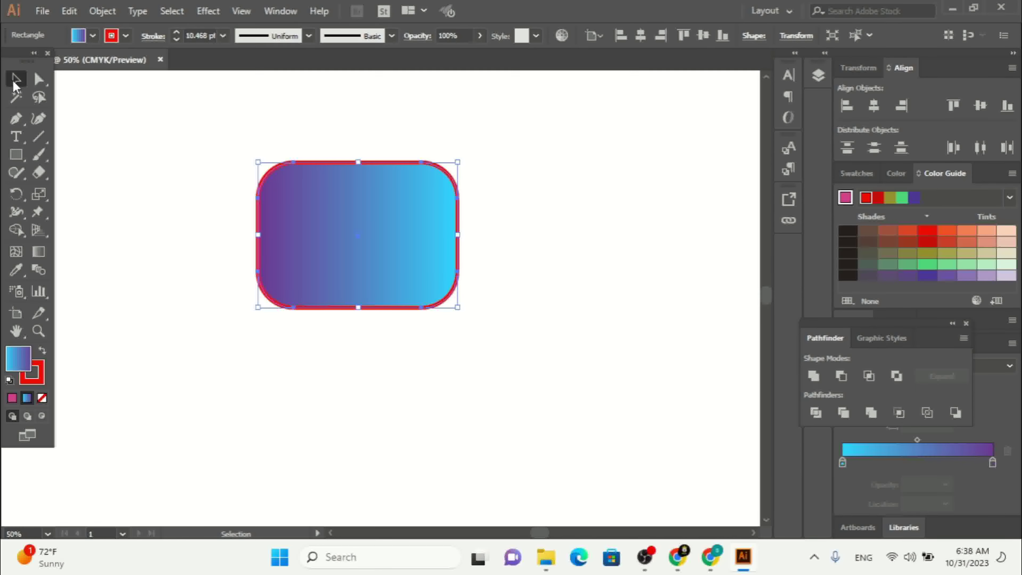
{"action": "key", "text": "ctrl+z"}
{"action": "key", "text": "ctrl+z"}
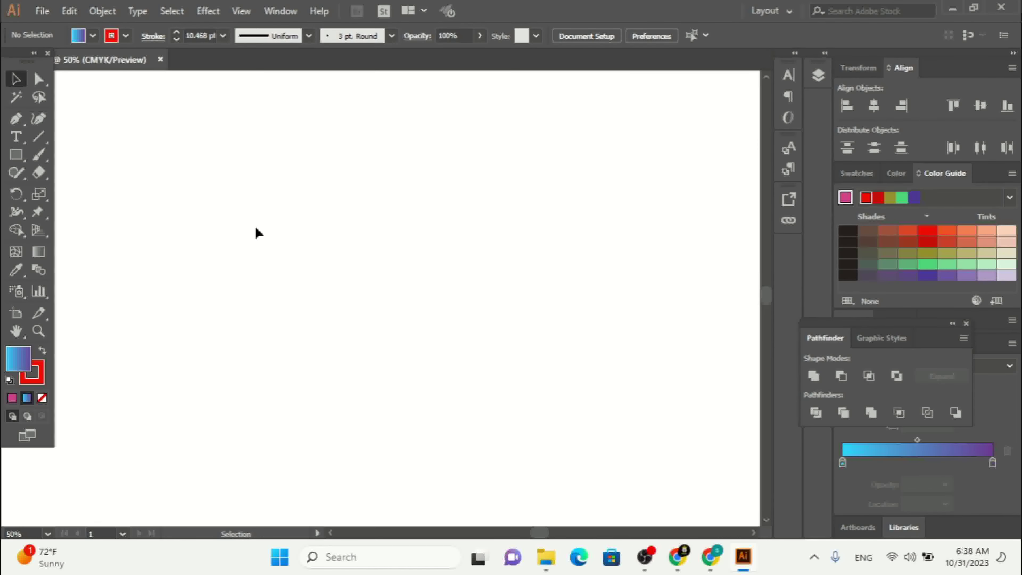
- Draw a trial rectangle about 272 by 134 px, check its shape properties, and delete it
{"action": "left_click", "coordinate": [24, 160]}
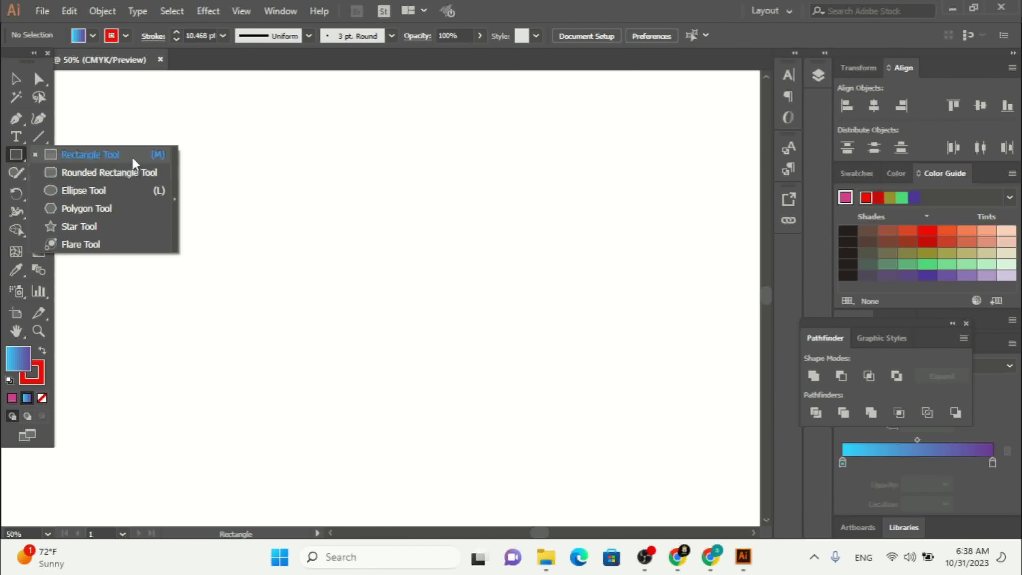
{"action": "left_click", "coordinate": [111, 158]}
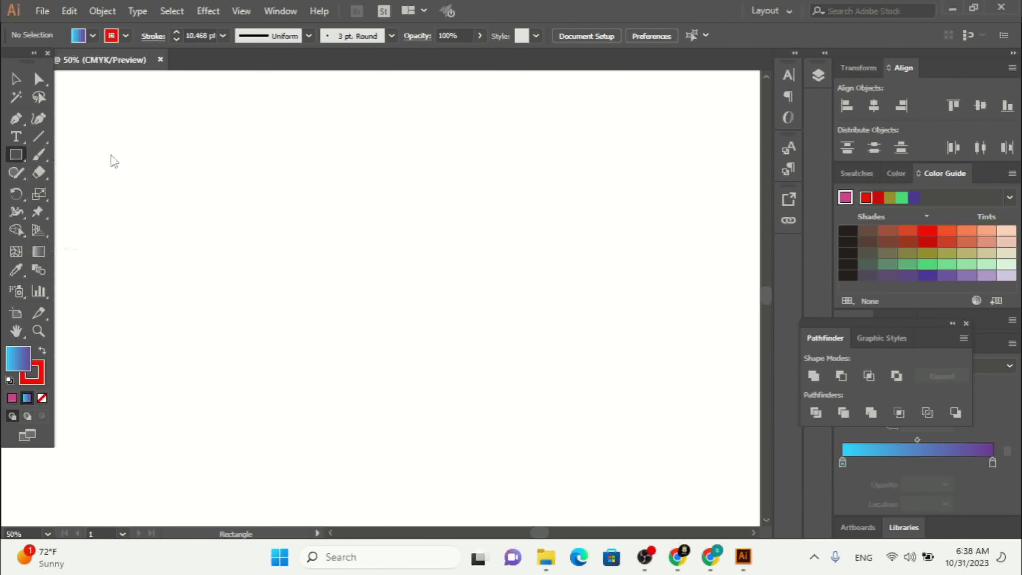
{"action": "left_click_drag", "start_coordinate": [286, 250], "coordinate": [388, 300]}
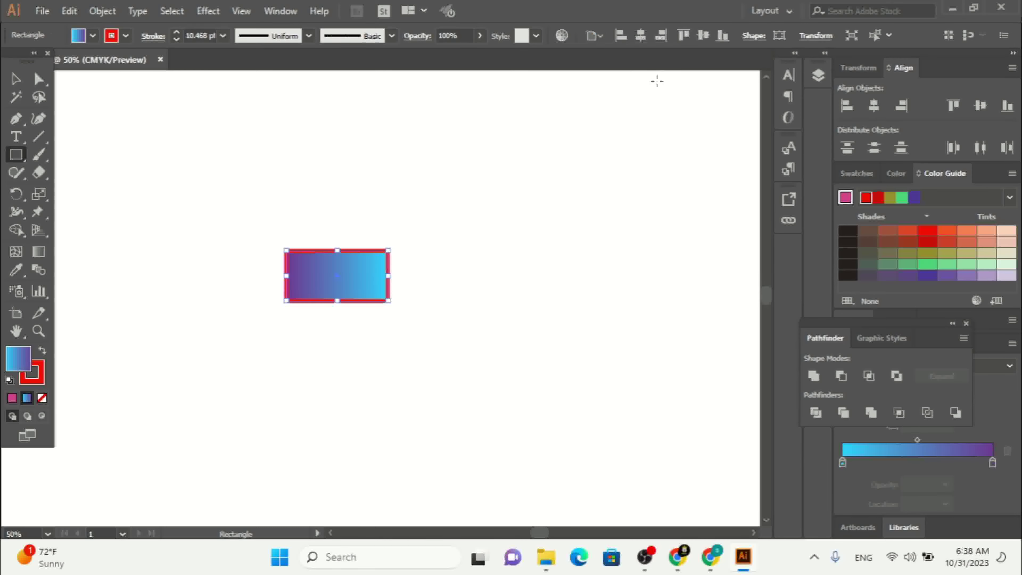
{"action": "left_click", "coordinate": [754, 36]}
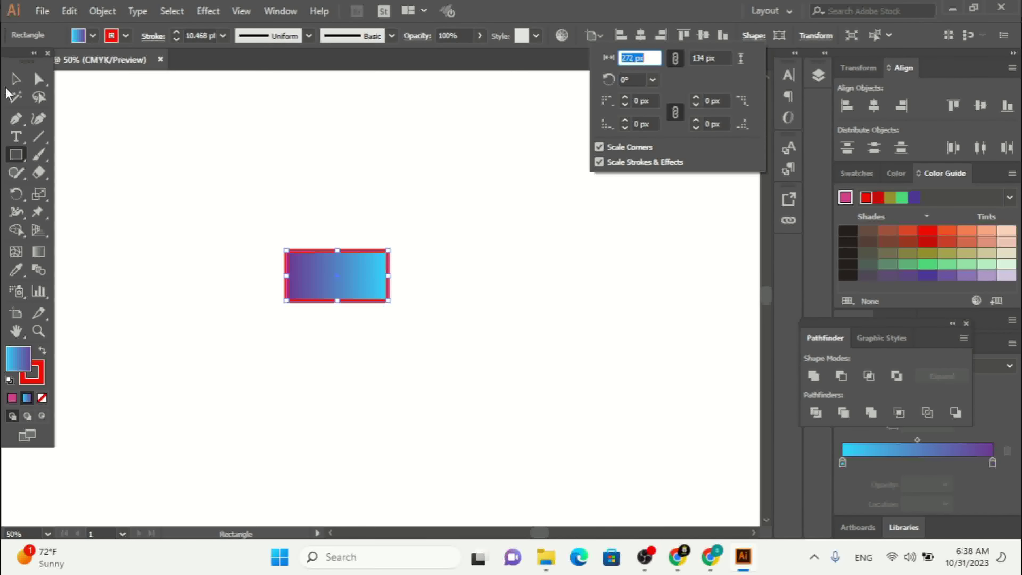
{"action": "key", "text": "Escape"}
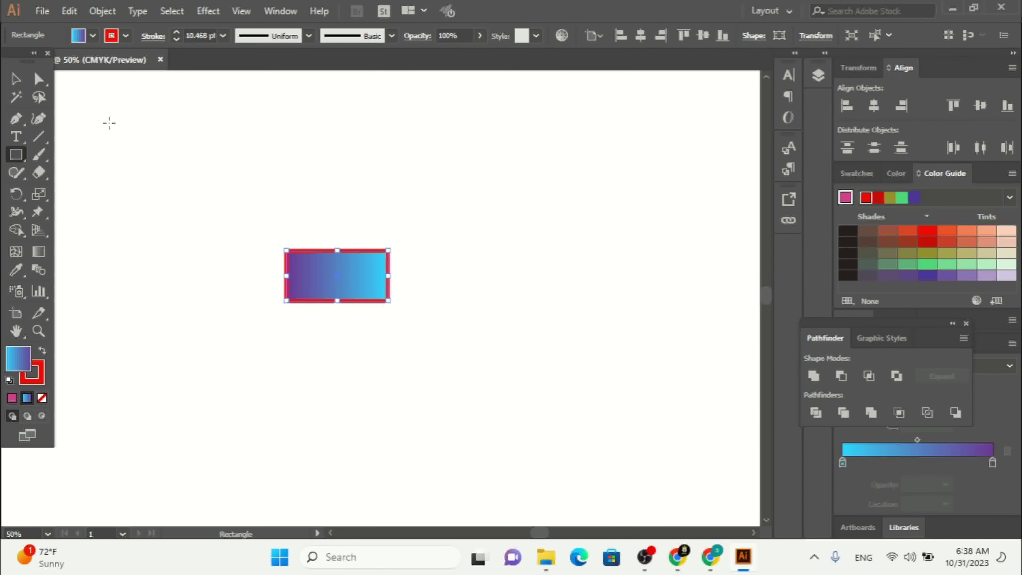
{"action": "key", "text": "Delete"}
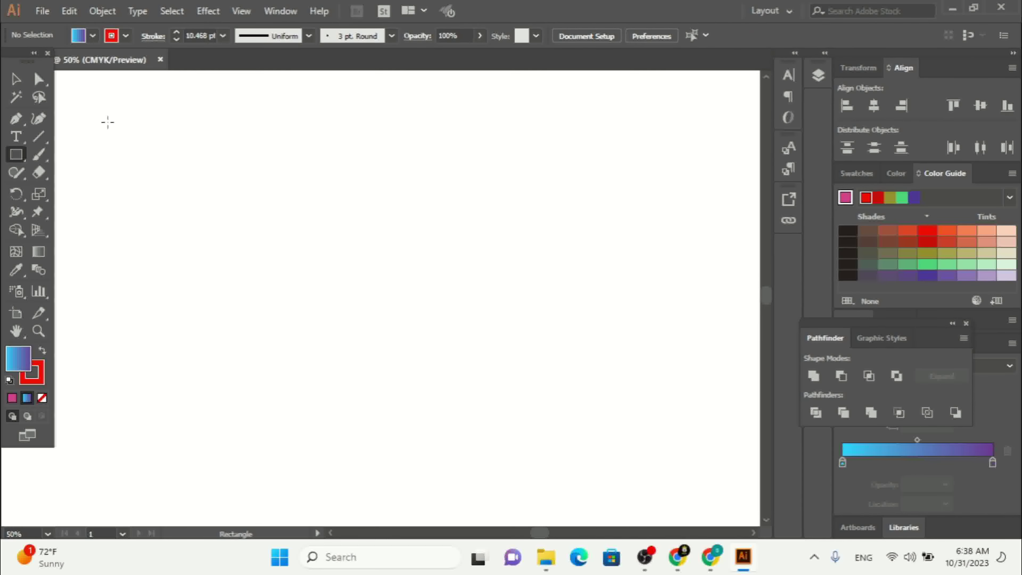
- Create a star with 6 points, Radius 1 of 775.3193 px and Radius 2 of 387.6596 px using the Star Tool
{"action": "left_click", "coordinate": [16, 154]}
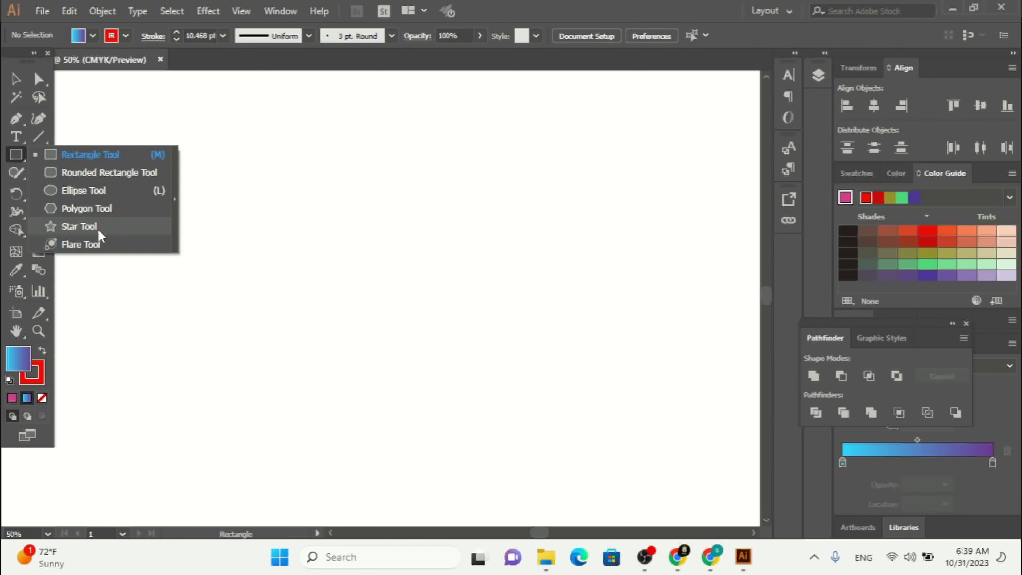
{"action": "left_click", "coordinate": [80, 226]}
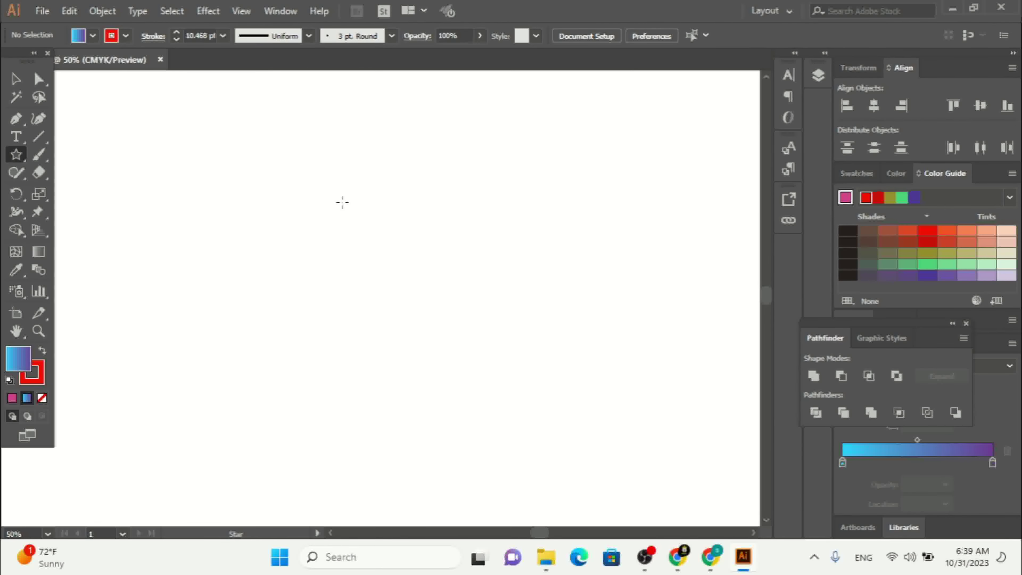
{"action": "key", "text": "alt+shift"}
{"action": "left_click", "coordinate": [265, 164]}
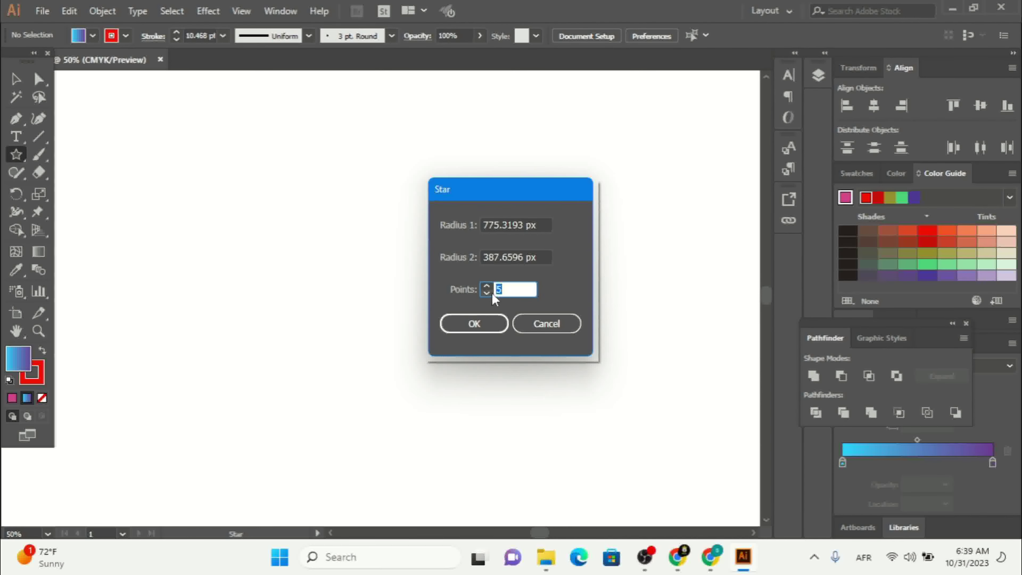
{"action": "left_click", "coordinate": [486, 286]}
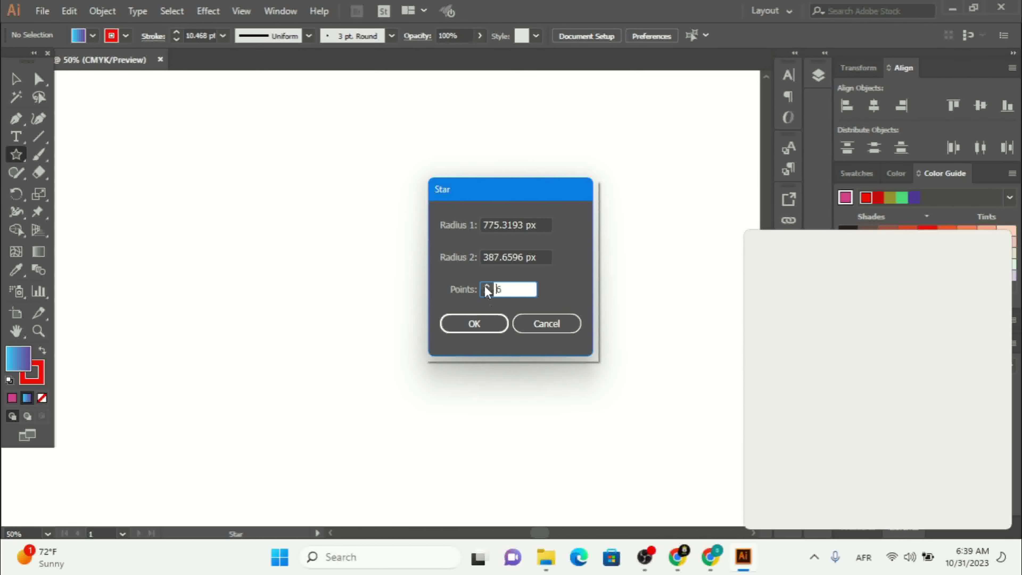
{"action": "left_click", "coordinate": [484, 326]}
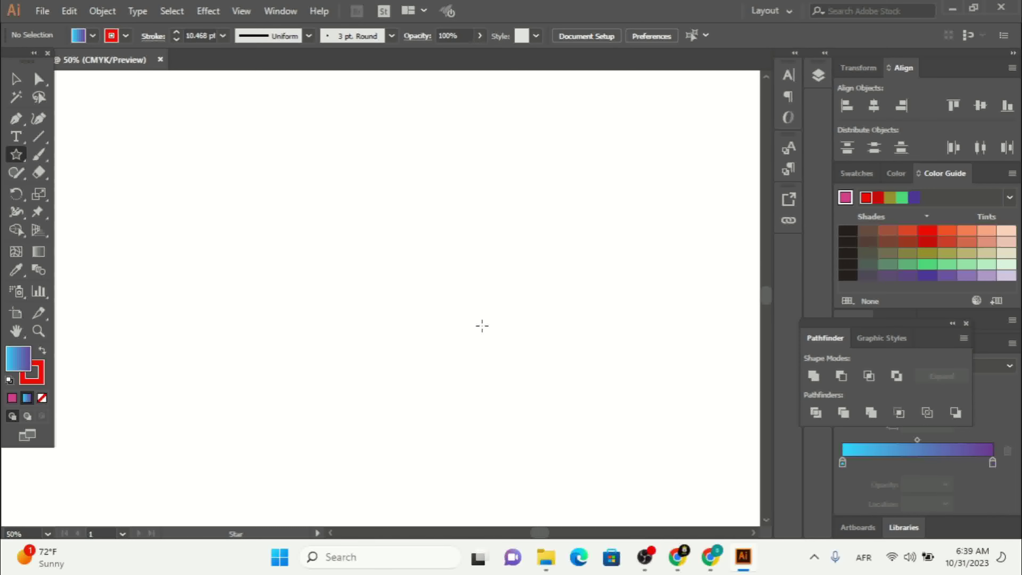
- Scale the six-pointed star down to about 728 px wide by 841 px tall and move it fully into view
{"action": "left_click", "coordinate": [15, 80]}
{"action": "left_click_drag", "start_coordinate": [340, 178], "coordinate": [490, 285]}
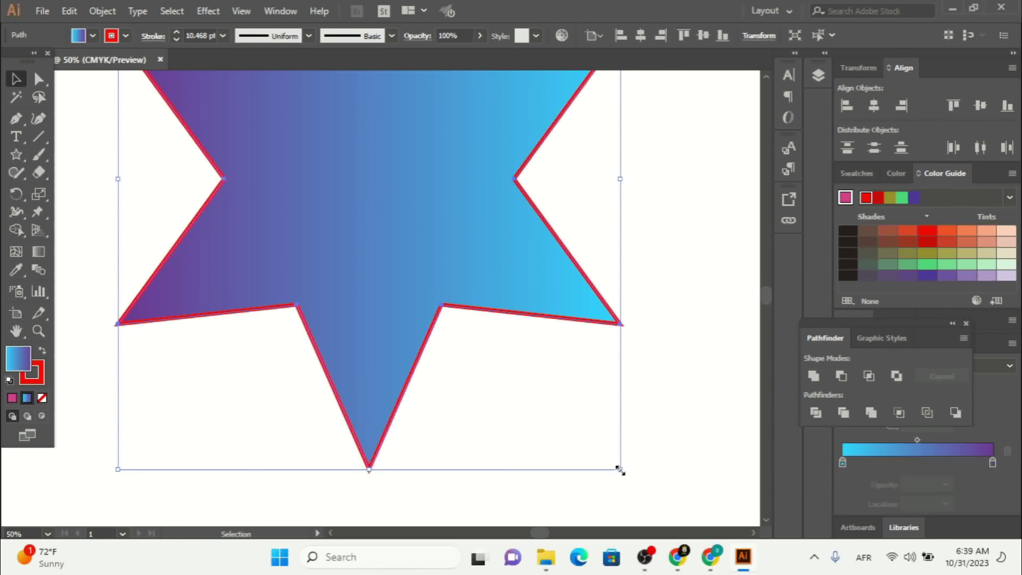
{"action": "mouse_move", "coordinate": [619, 470]}
{"action": "left_mouse_down"}
{"action": "mouse_move", "coordinate": [506, 336]}
{"action": "mouse_move", "coordinate": [508, 356]}
{"action": "left_mouse_up"}
{"action": "left_click_drag", "start_coordinate": [407, 178], "coordinate": [410, 239]}
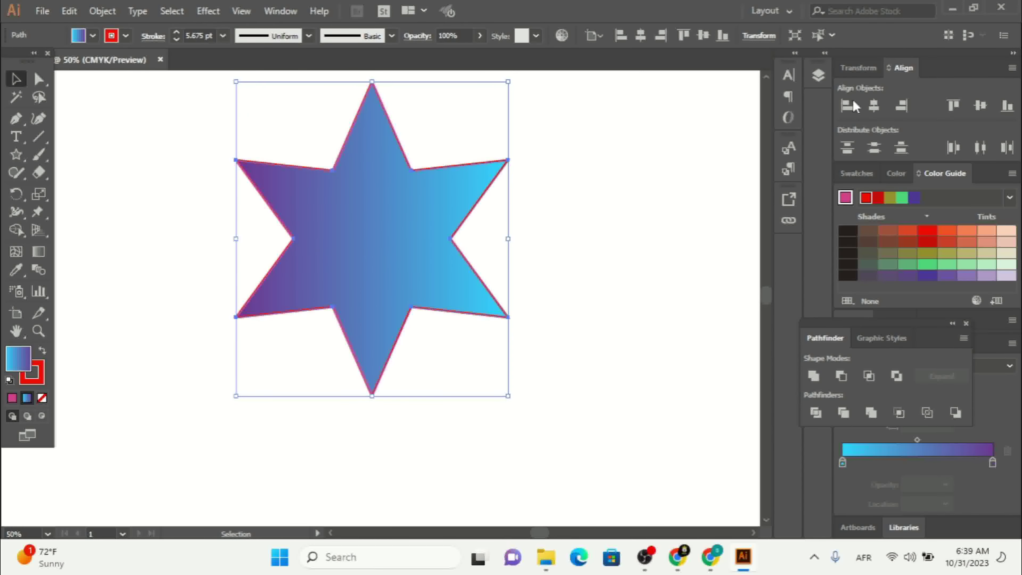
- Check the six-pointed star's transform properties, then deselect and reselect the star
{"action": "left_click", "coordinate": [747, 38]}
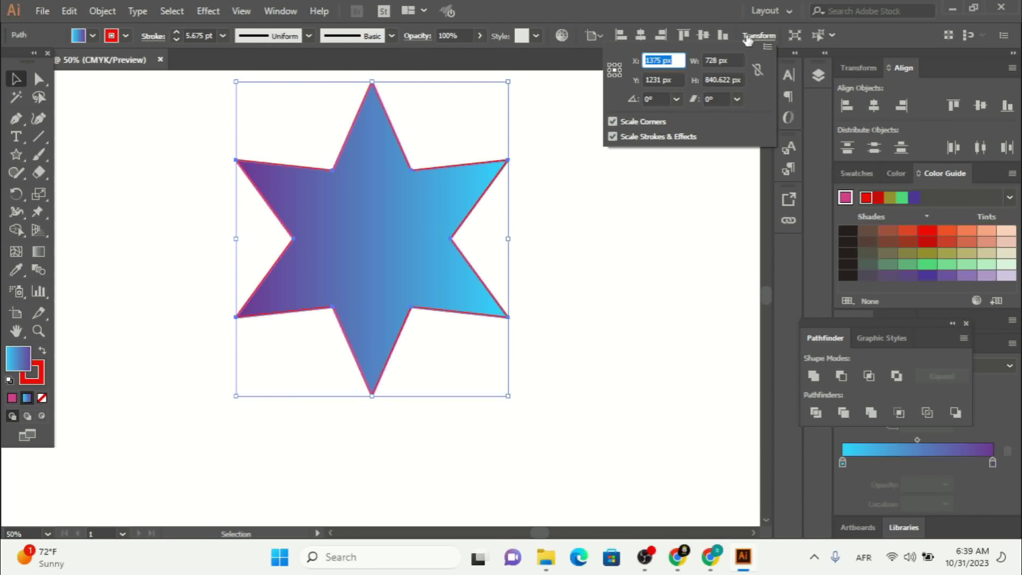
{"action": "left_click", "coordinate": [618, 267]}
{"action": "left_click", "coordinate": [599, 252]}
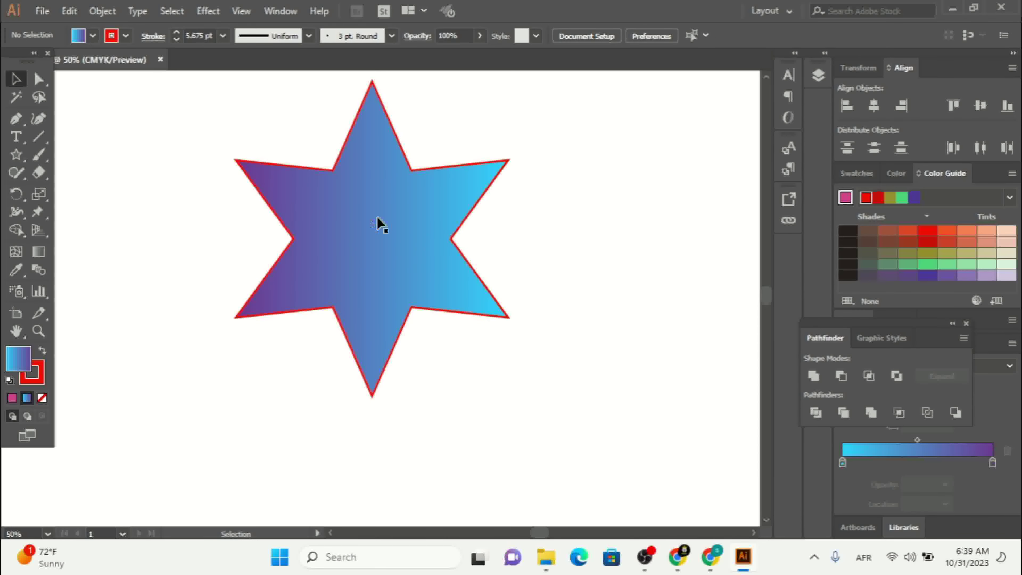
{"action": "left_click", "coordinate": [391, 220]}
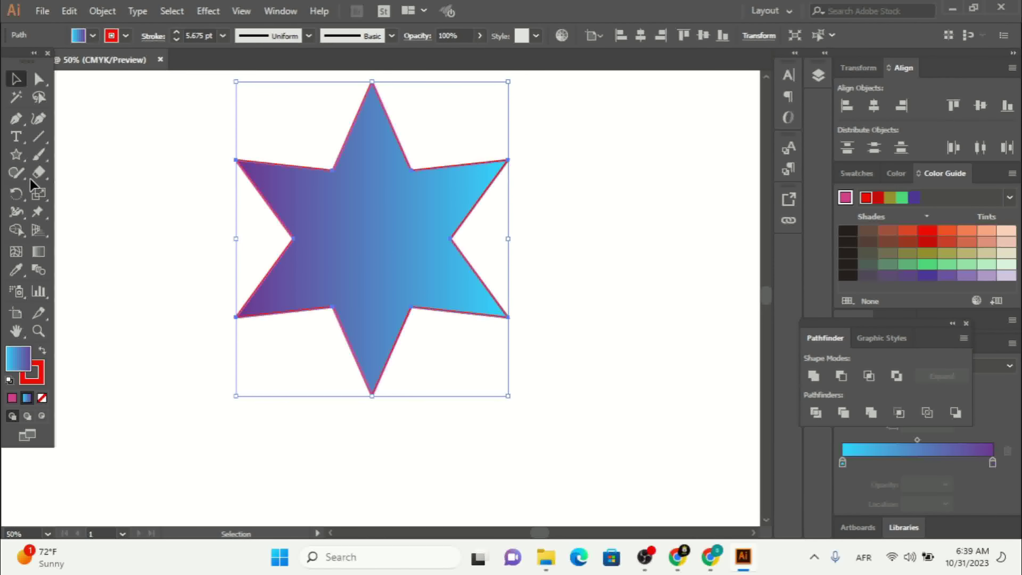
- Draw a trial eight-sided polygon overlapping the six-pointed star with the Polygon Tool, and delete it
{"action": "key", "text": "ctrl+shift+a"}
{"action": "left_click", "coordinate": [16, 155]}
{"action": "left_click", "coordinate": [15, 165]}
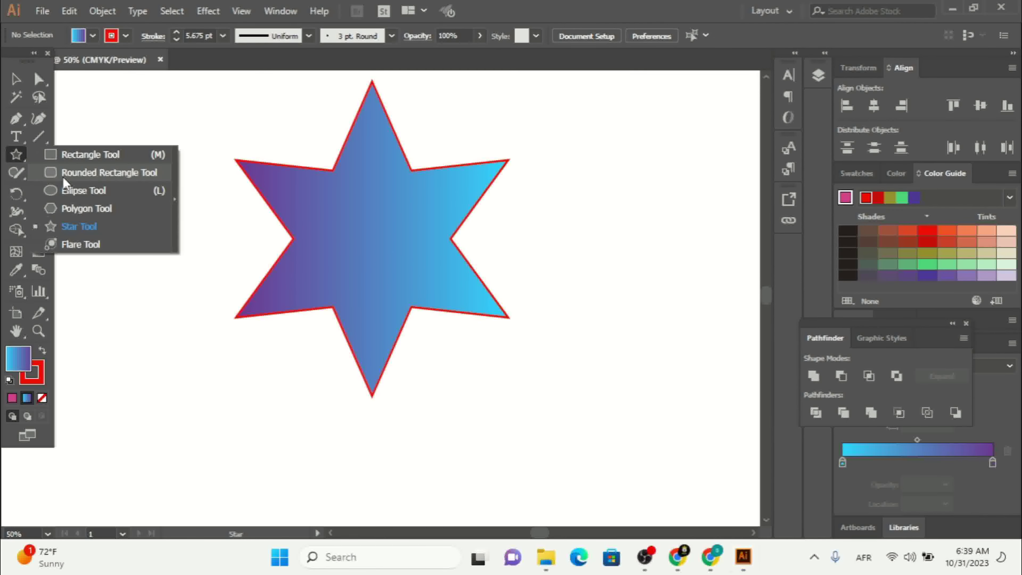
{"action": "left_click", "coordinate": [82, 206]}
{"action": "left_click_drag", "start_coordinate": [149, 188], "coordinate": [220, 274]}
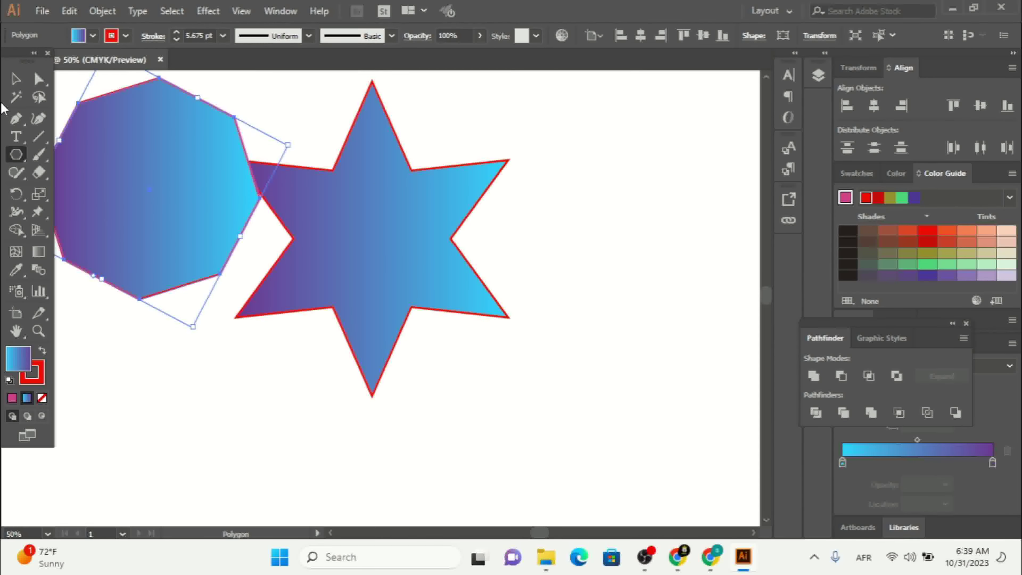
{"action": "left_click", "coordinate": [19, 80]}
{"action": "key", "text": "Delete"}
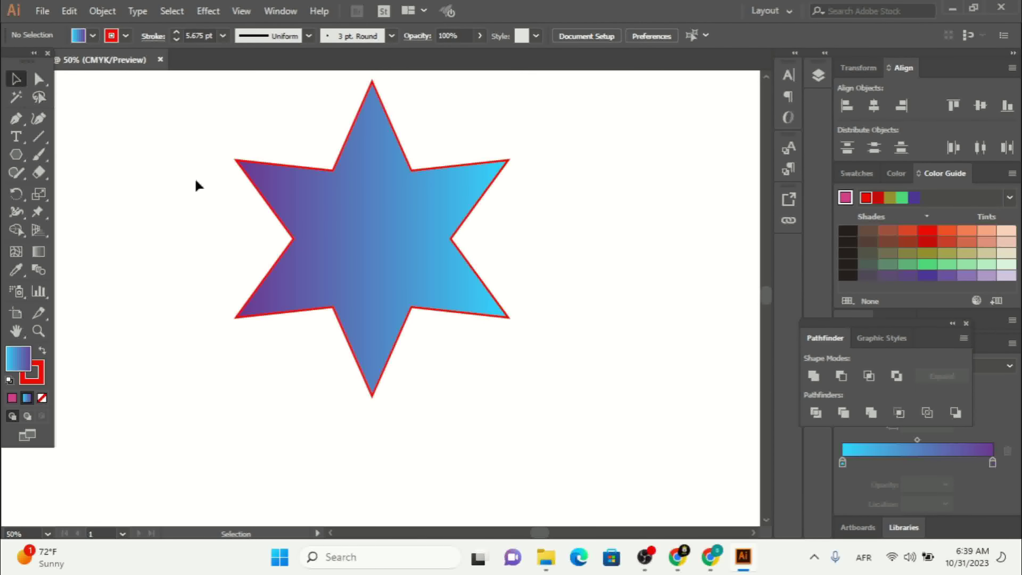
- Review the six-pointed star's transform options and delete the star from the canvas
{"action": "left_click", "coordinate": [344, 249]}
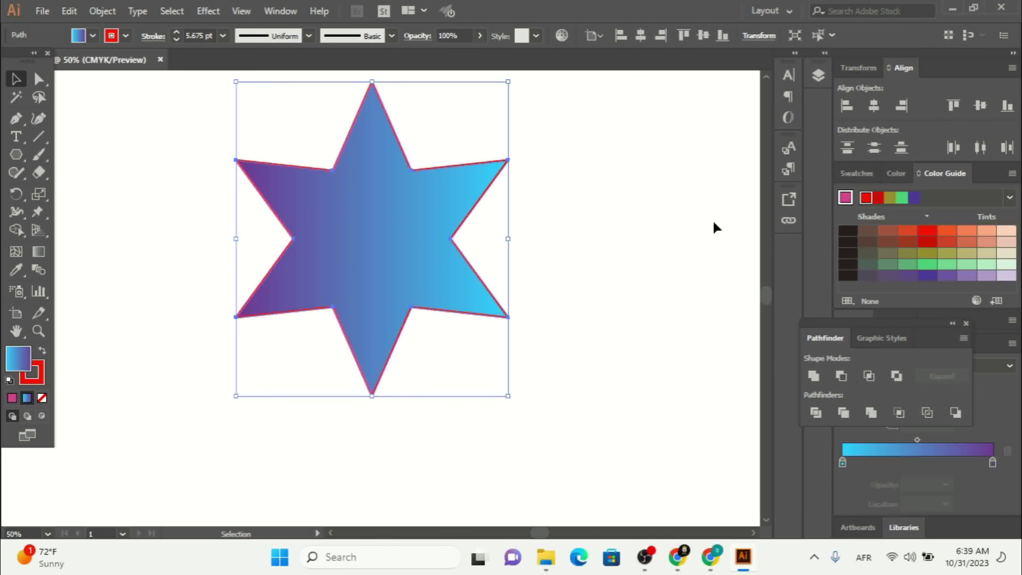
{"action": "left_click", "coordinate": [759, 35]}
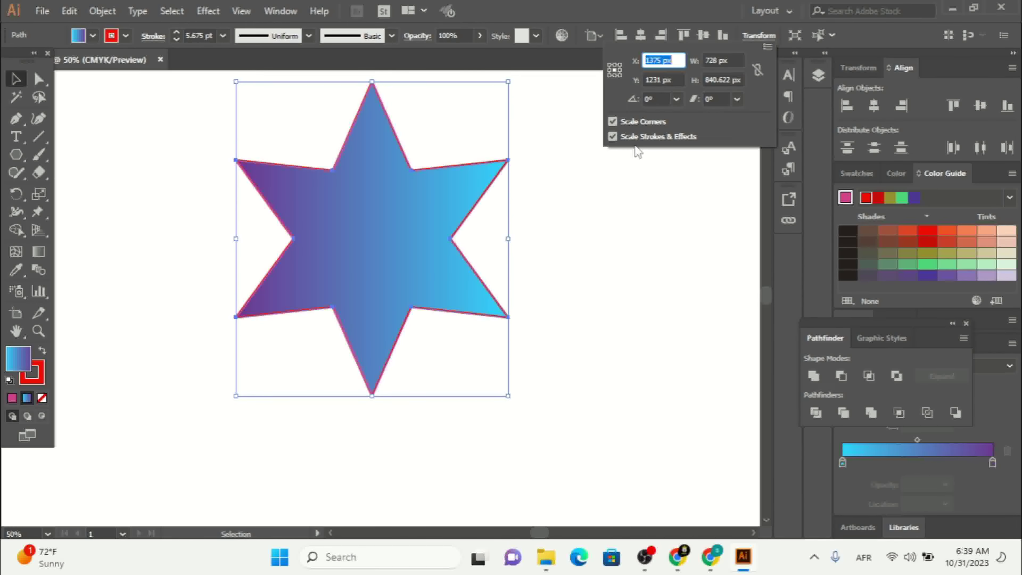
{"action": "key", "text": "Escape"}
{"action": "left_click", "coordinate": [554, 265]}
{"action": "left_click", "coordinate": [308, 221]}
{"action": "key", "text": "Delete"}
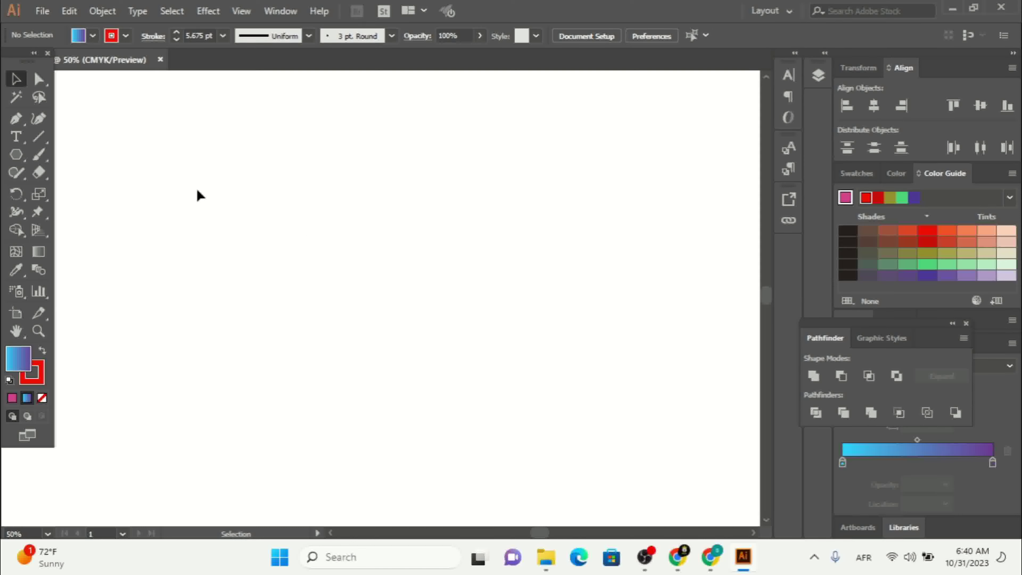
- Create a star with 8 points, Radius 1 of 775.3193 px and Radius 2 of 387.6596 px using the Star Tool
{"action": "left_click", "coordinate": [17, 157]}
{"action": "left_click", "coordinate": [79, 225]}
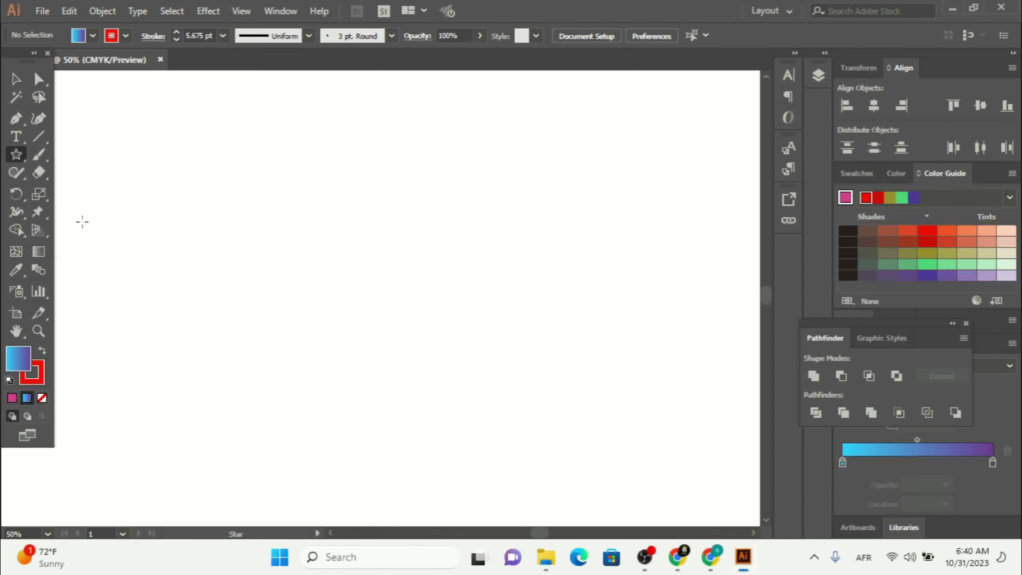
{"action": "left_click", "coordinate": [386, 238]}
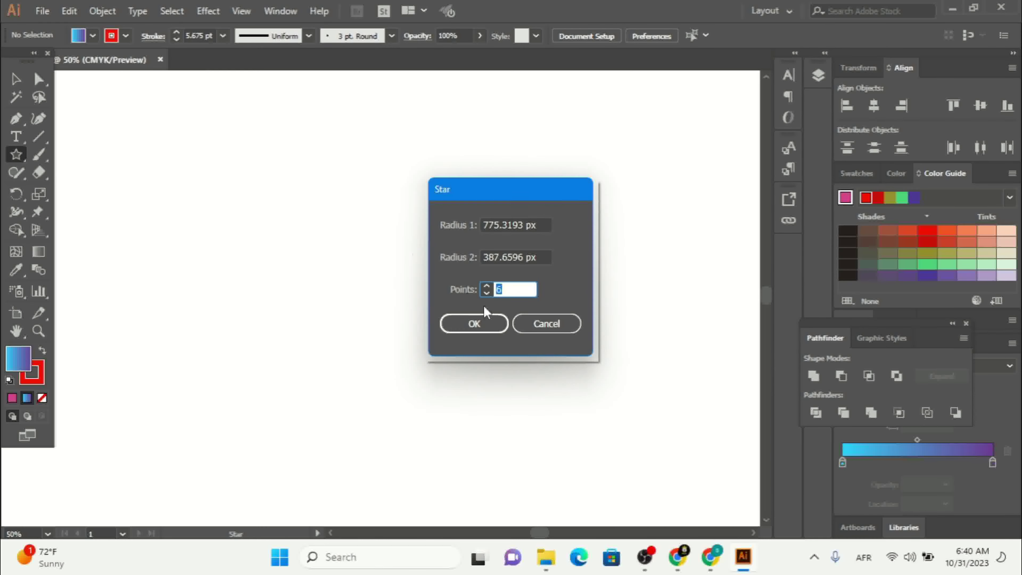
{"action": "left_click", "coordinate": [486, 286]}
{"action": "left_click", "coordinate": [481, 326]}
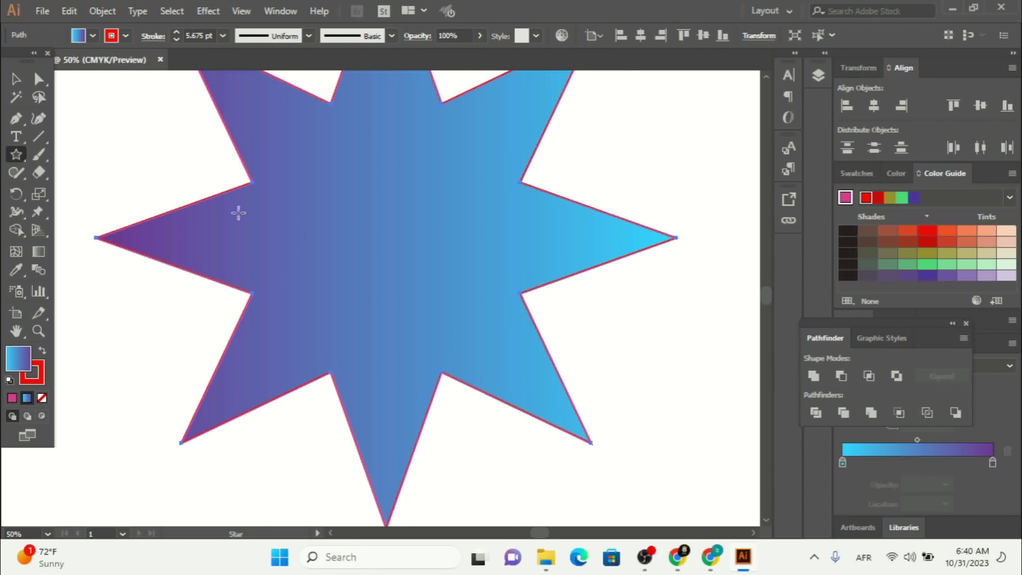
- Review the Radius 1, Radius 2 and Points settings of the Star Tool without creating another star
{"action": "left_click", "coordinate": [12, 157]}
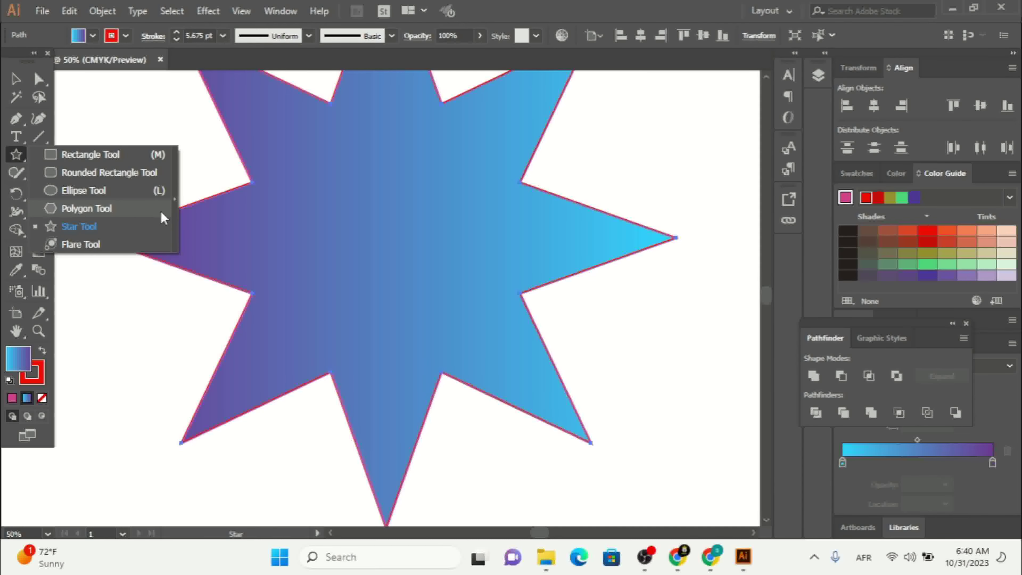
{"action": "left_click", "coordinate": [469, 237]}
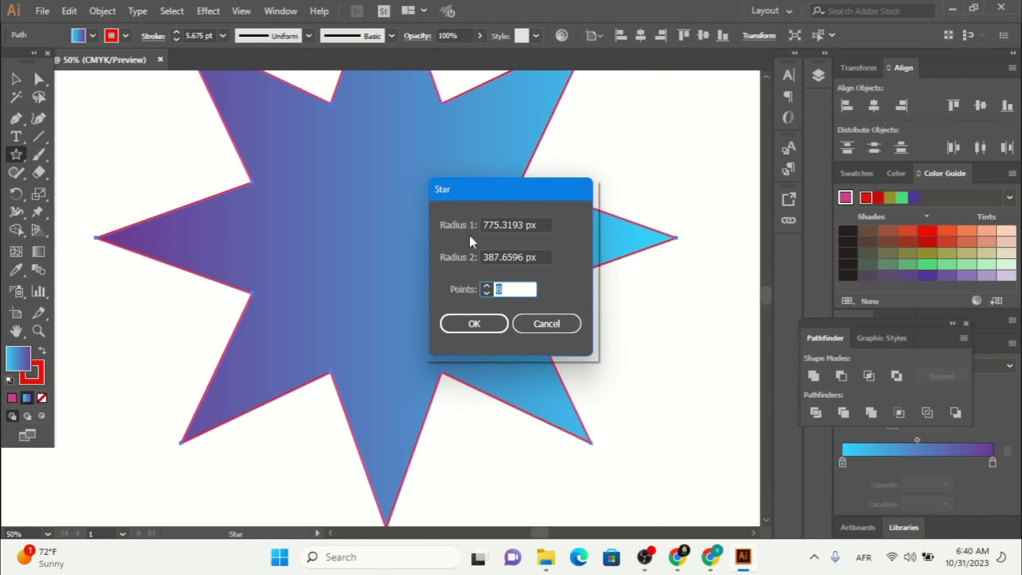
{"action": "left_click", "coordinate": [533, 326]}
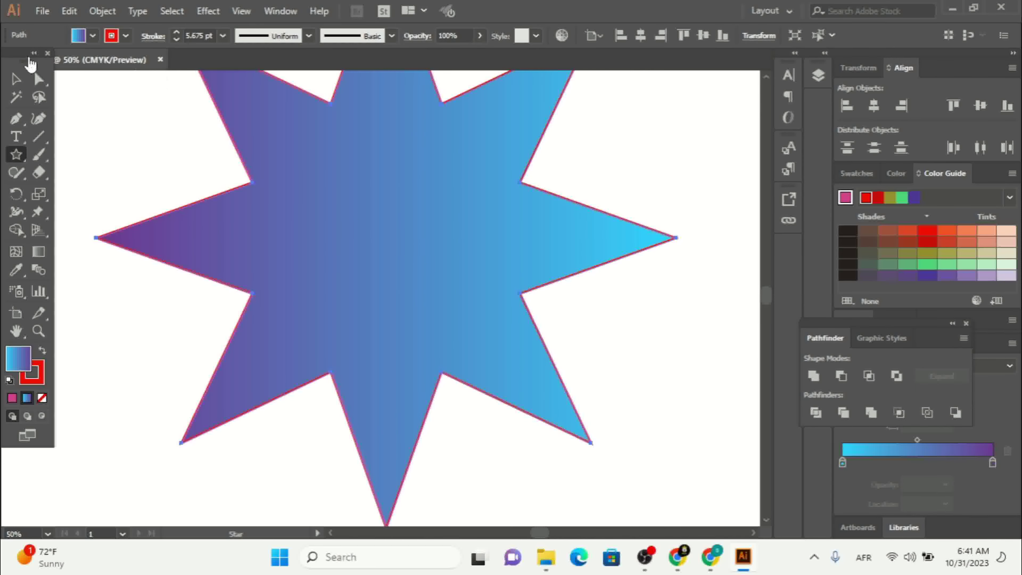
- Move the eight-pointed star with the Selection tool so it sits around the middle of the artboard
{"action": "left_click", "coordinate": [16, 79]}
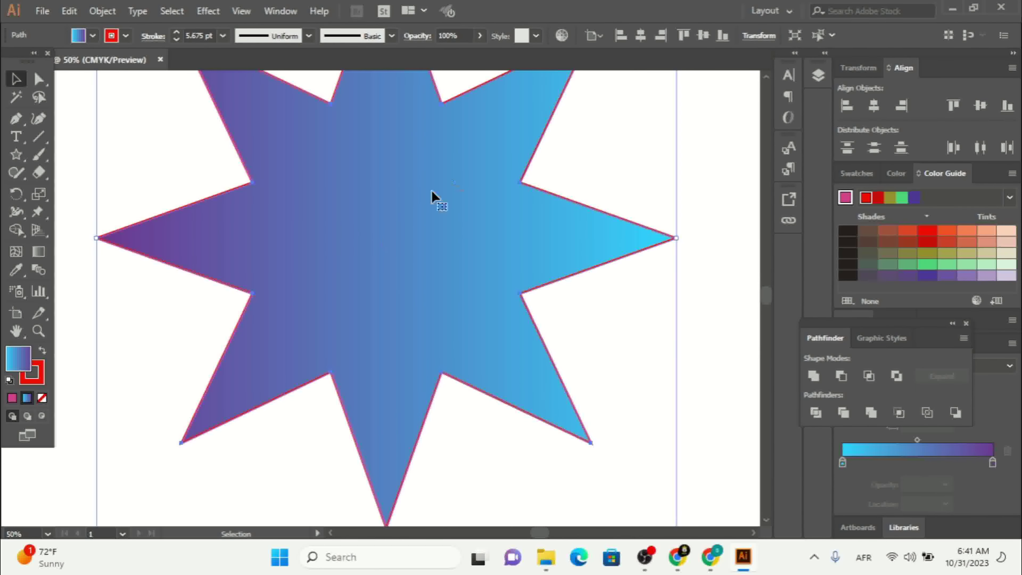
{"action": "left_click_drag", "start_coordinate": [466, 153], "coordinate": [465, 304]}
{"action": "left_click_drag", "start_coordinate": [393, 331], "coordinate": [427, 278]}
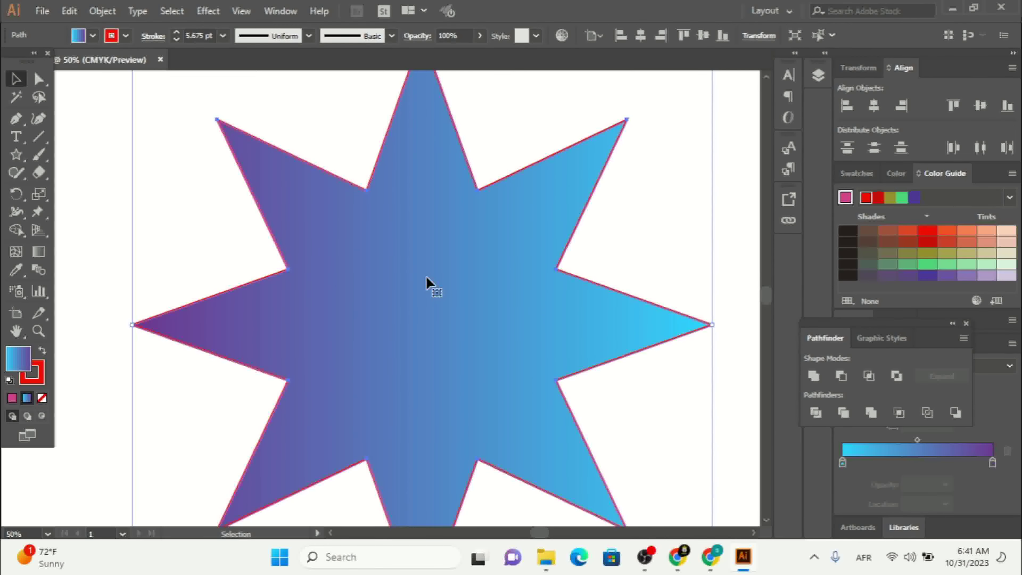
{"action": "left_click_drag", "start_coordinate": [441, 308], "coordinate": [440, 267]}
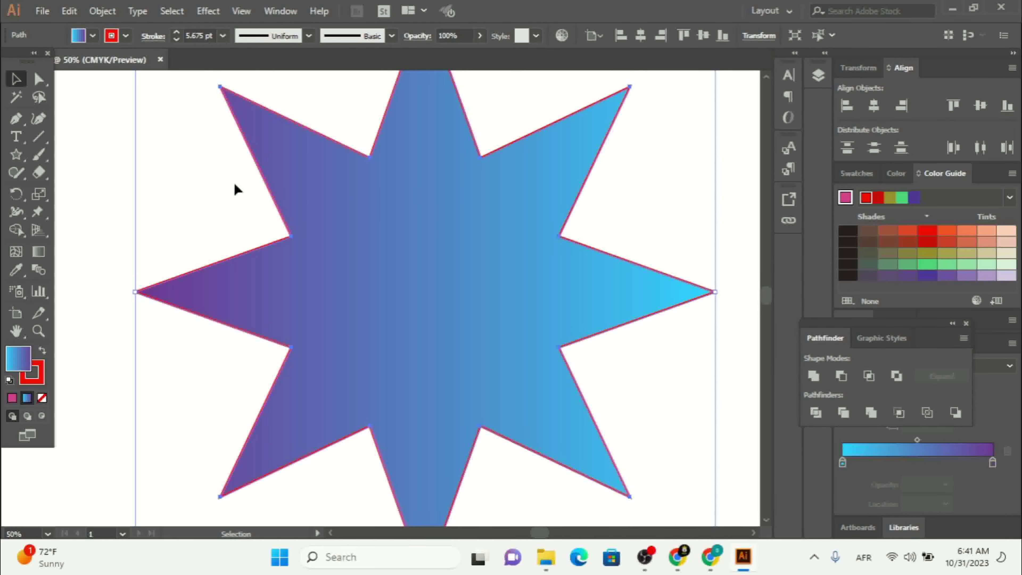
{"action": "key", "text": "ctrl+minus"}
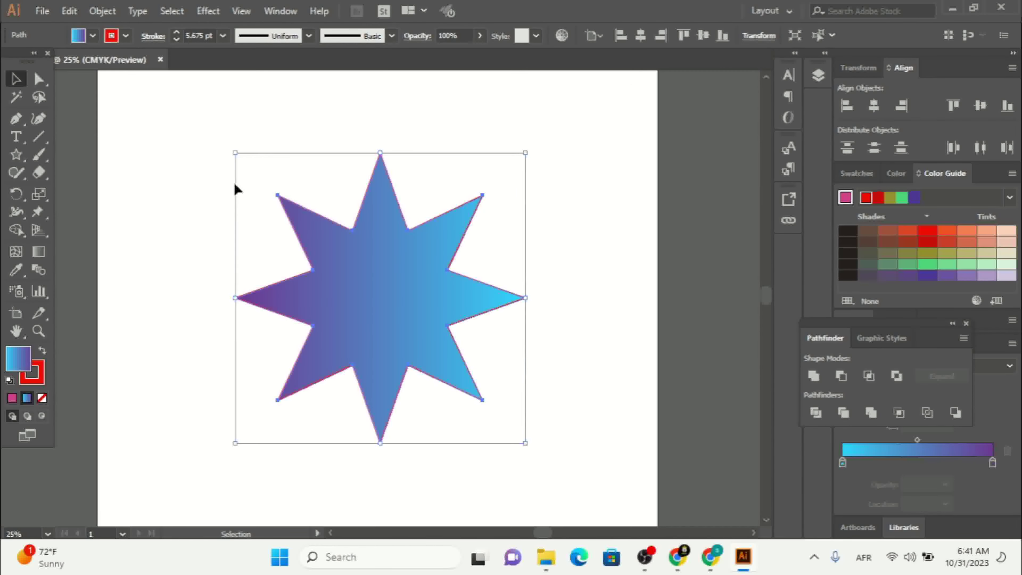
- Draw a trial flare about 1052 px wide and high on the eight-pointed star using the Flare Tool
{"action": "left_click", "coordinate": [16, 154]}
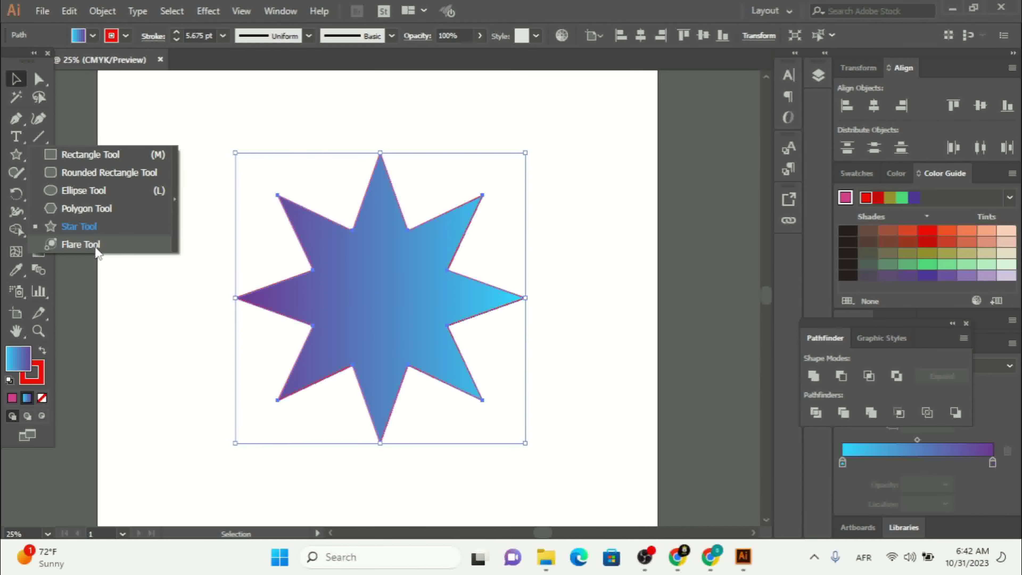
{"action": "left_click", "coordinate": [80, 245]}
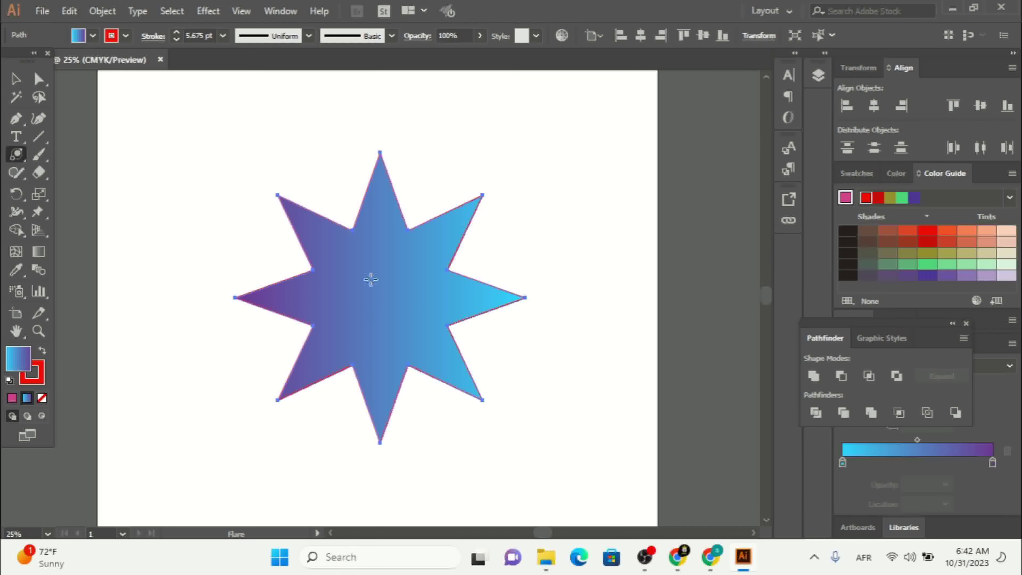
{"action": "mouse_move", "coordinate": [360, 271]}
{"action": "left_mouse_down"}
{"action": "mouse_move", "coordinate": [400, 313]}
{"action": "mouse_move", "coordinate": [367, 281]}
{"action": "mouse_move", "coordinate": [377, 283]}
{"action": "left_mouse_up"}
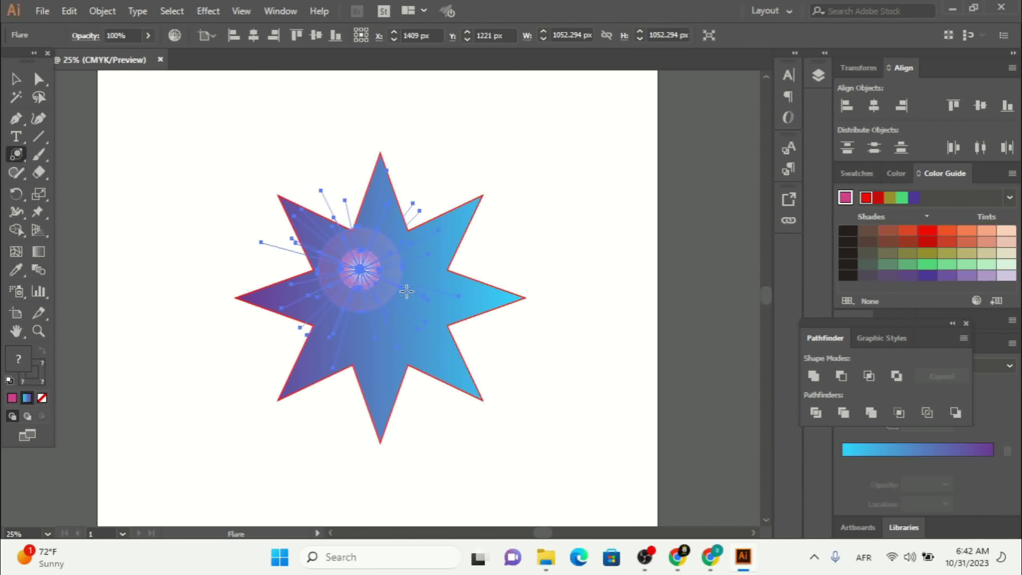
{"action": "left_click", "coordinate": [16, 79]}
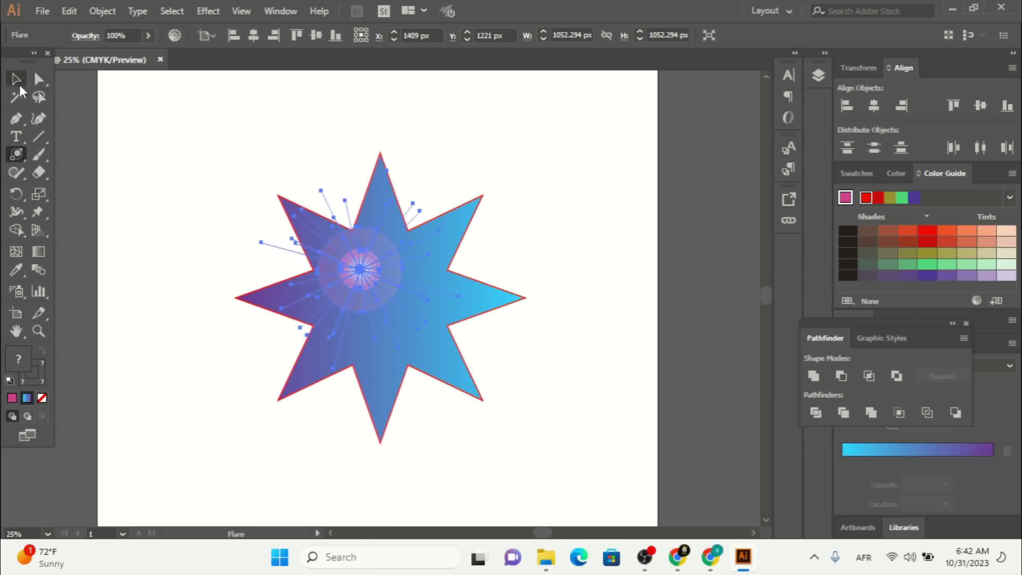
- Move the flare to the center of the eight-pointed star, check it deselected, and delete it
{"action": "left_click", "coordinate": [194, 294]}
{"action": "left_click_drag", "start_coordinate": [365, 267], "coordinate": [387, 289]}
{"action": "left_click", "coordinate": [601, 300]}
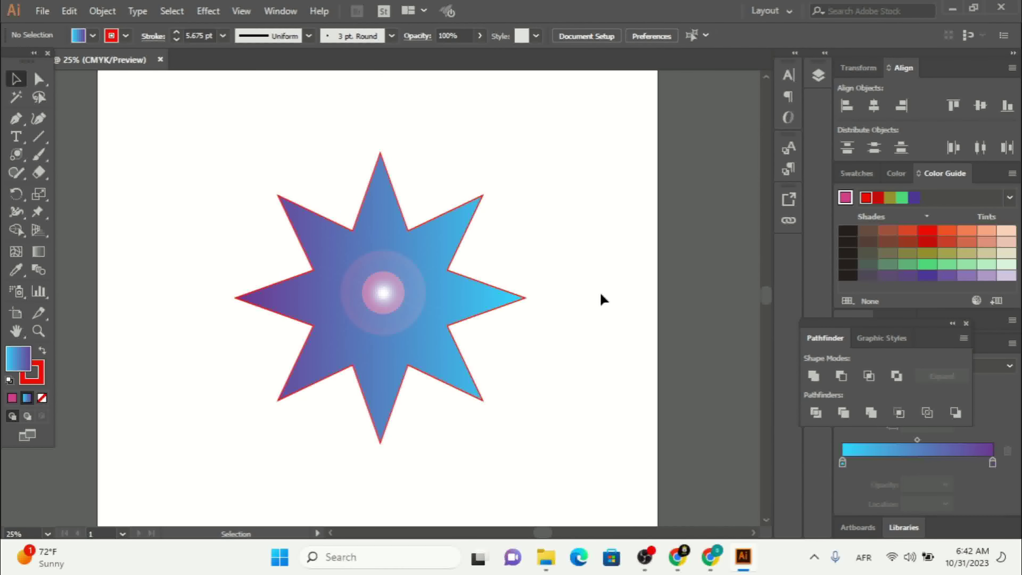
{"action": "left_click", "coordinate": [399, 297]}
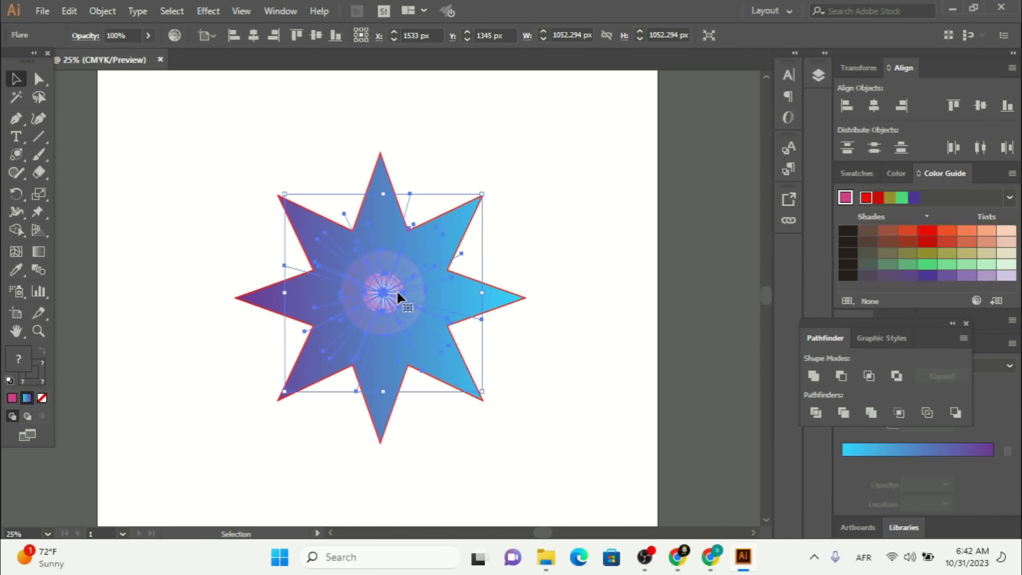
{"action": "key", "text": "Delete"}
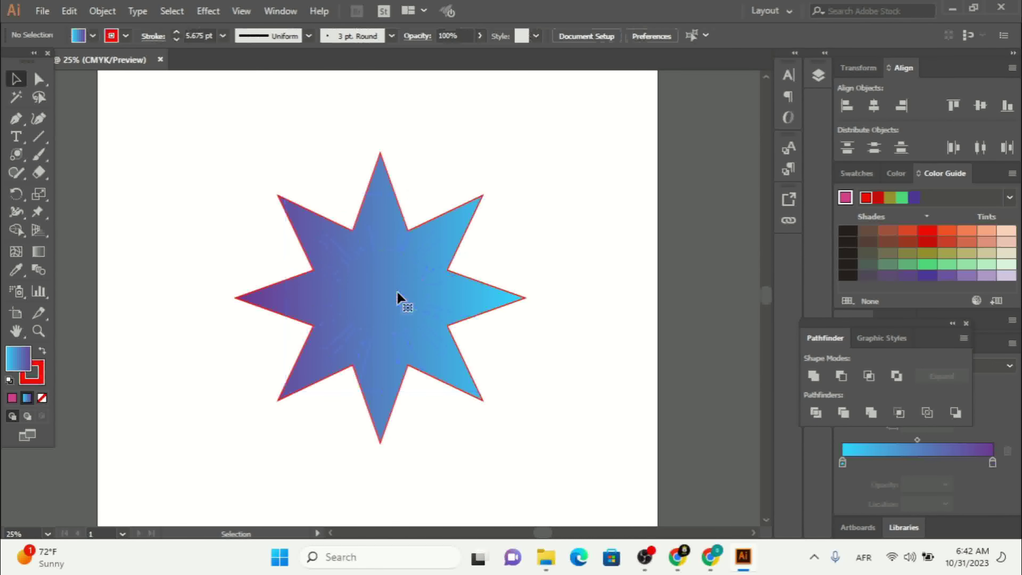
- Draw a very large flare about 4660 px wide over the star with the Flare Tool, and undo it
{"action": "left_click", "coordinate": [18, 156]}
{"action": "left_click", "coordinate": [89, 244]}
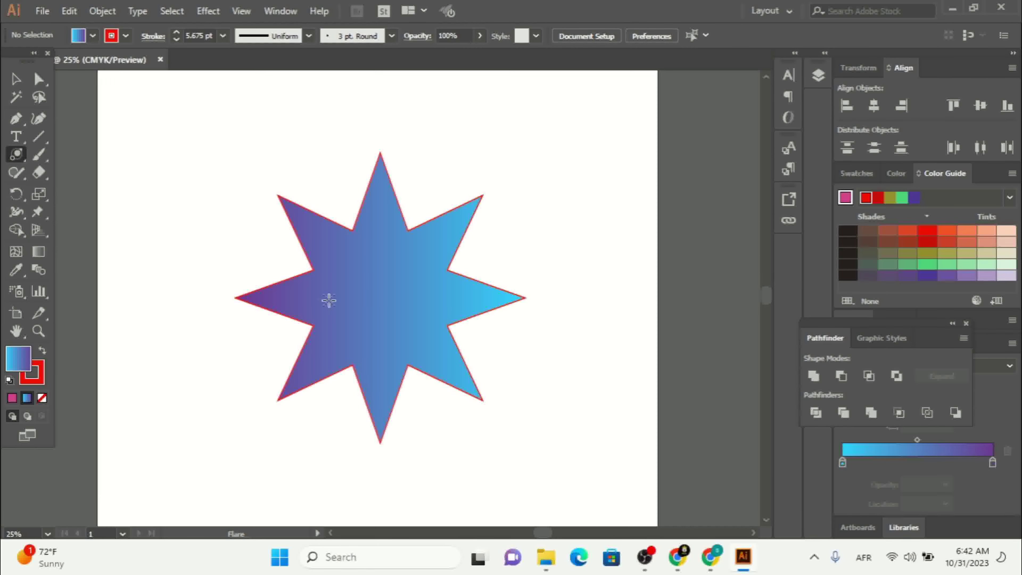
{"action": "mouse_move", "coordinate": [360, 273]}
{"action": "left_mouse_down"}
{"action": "mouse_move", "coordinate": [372, 290]}
{"action": "mouse_move", "coordinate": [371, 334]}
{"action": "mouse_move", "coordinate": [346, 273]}
{"action": "left_mouse_up"}
{"action": "left_click_drag", "start_coordinate": [346, 273], "coordinate": [398, 366]}
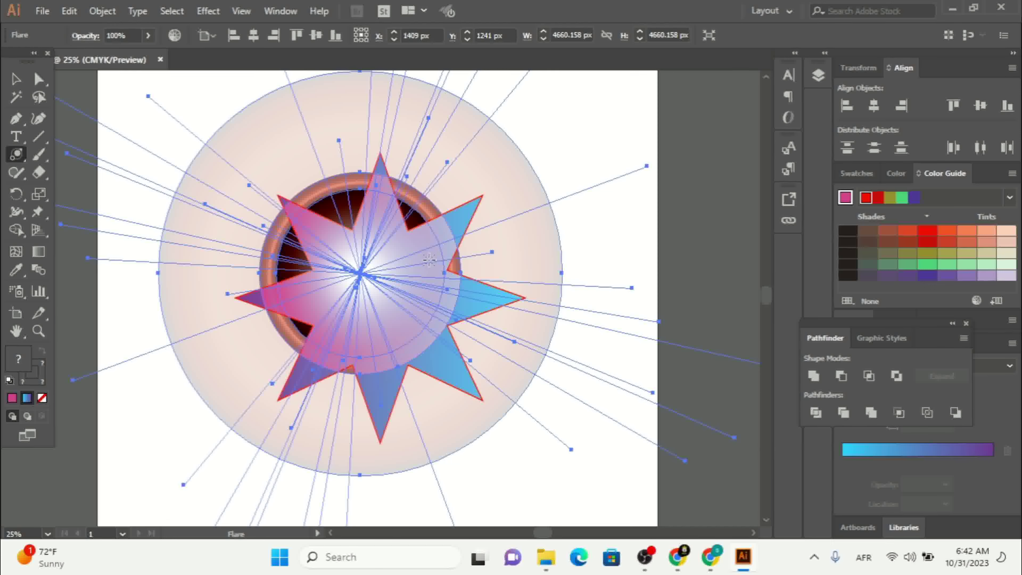
{"action": "key", "text": "ctrl"}
{"action": "key", "text": "ctrl+z"}
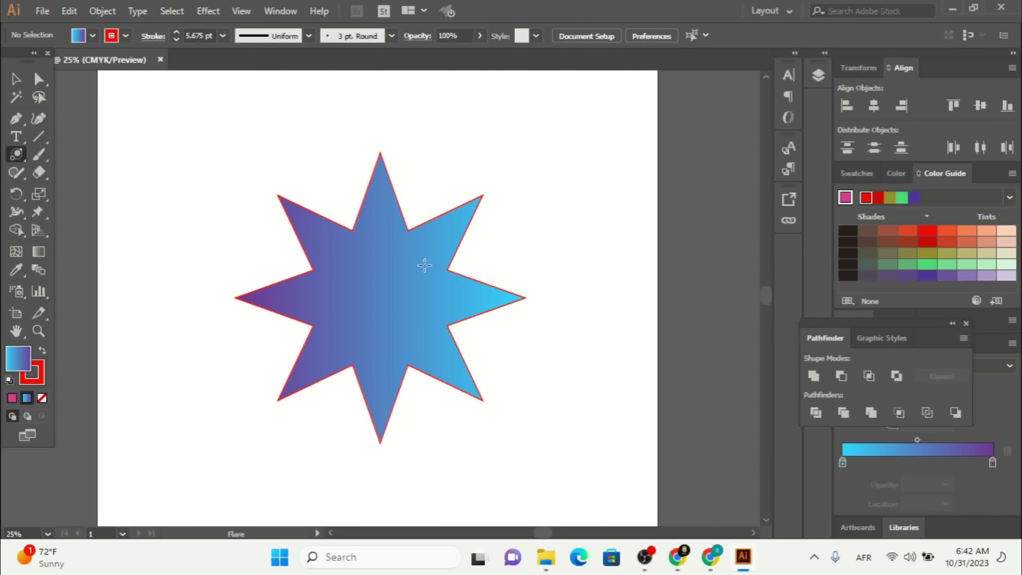
- Draw a small flare about 385 px wide on the inner side of the star's purple half and deselect it
{"action": "left_click_drag", "start_coordinate": [331, 284], "coordinate": [338, 294]}
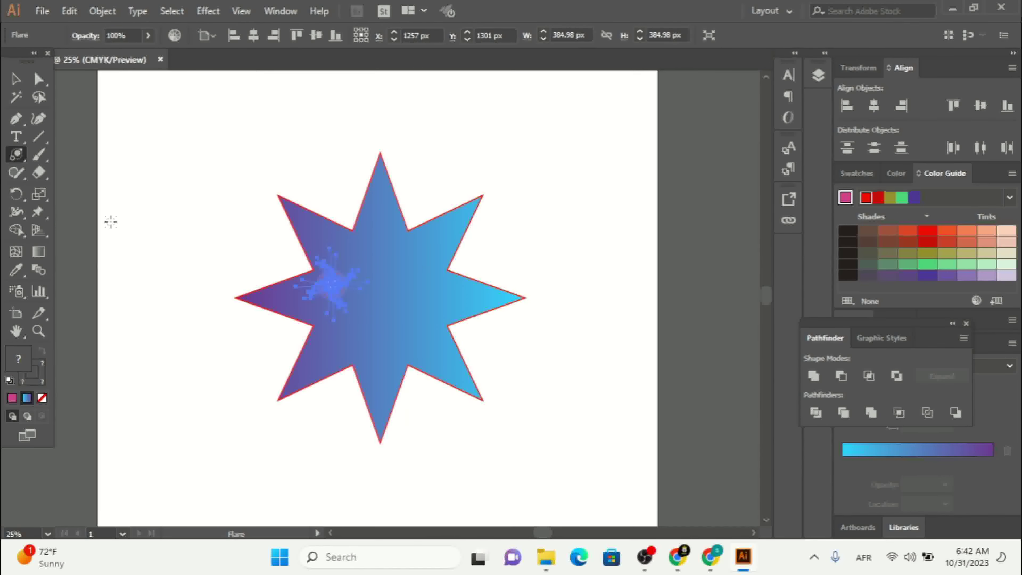
{"action": "left_click", "coordinate": [19, 82]}
{"action": "left_click", "coordinate": [189, 208]}
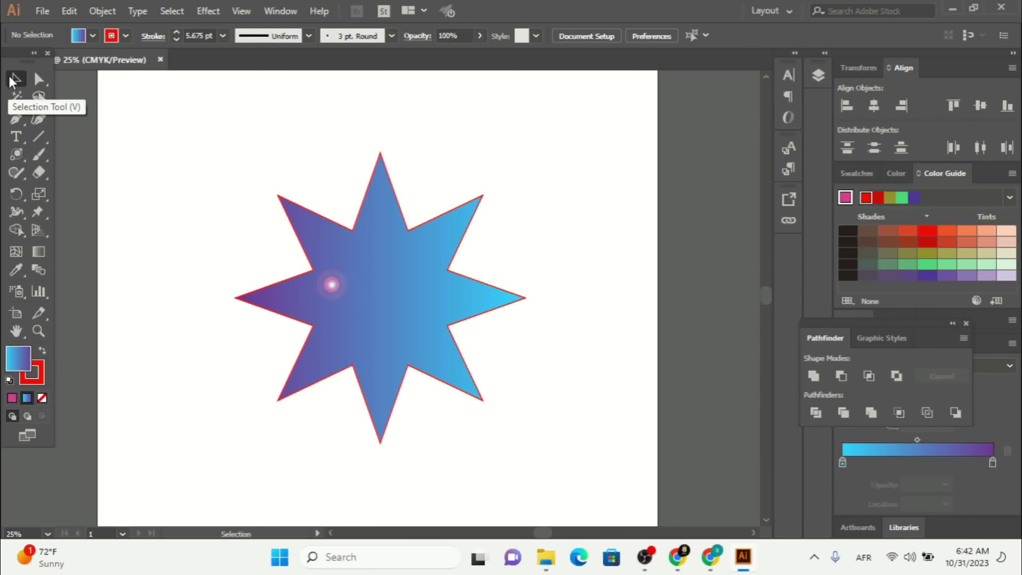
- Enlarge the small flare to about 640 by 664 px near the star's center, and delete it
{"action": "left_click", "coordinate": [330, 290]}
{"action": "left_click_drag", "start_coordinate": [367, 321], "coordinate": [360, 289]}
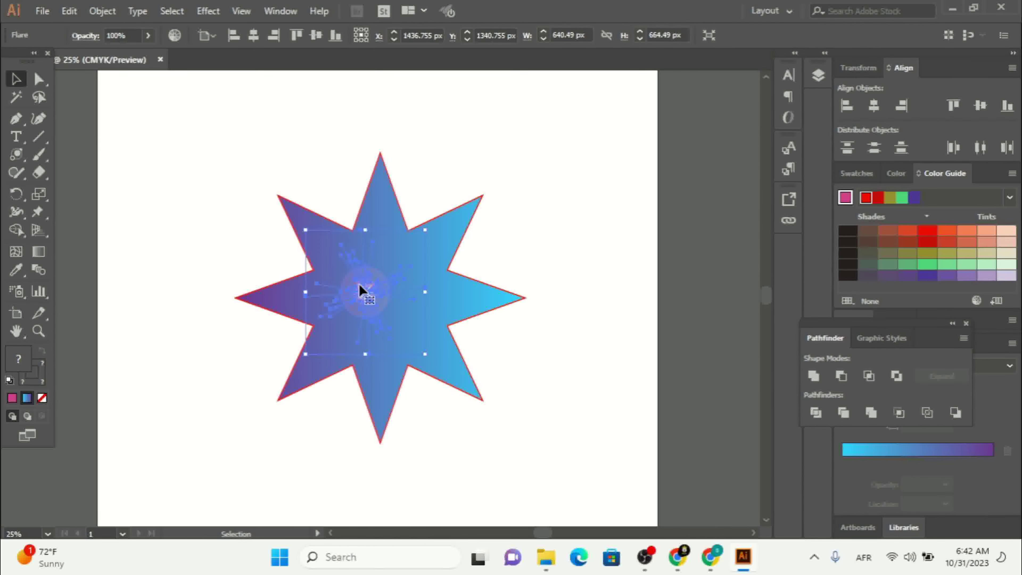
{"action": "key", "text": "Delete"}
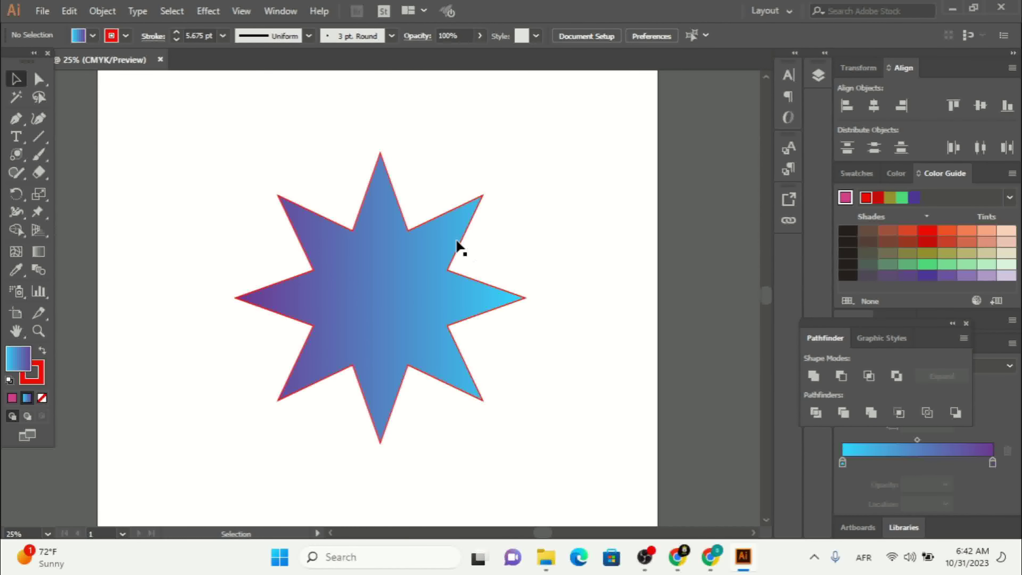